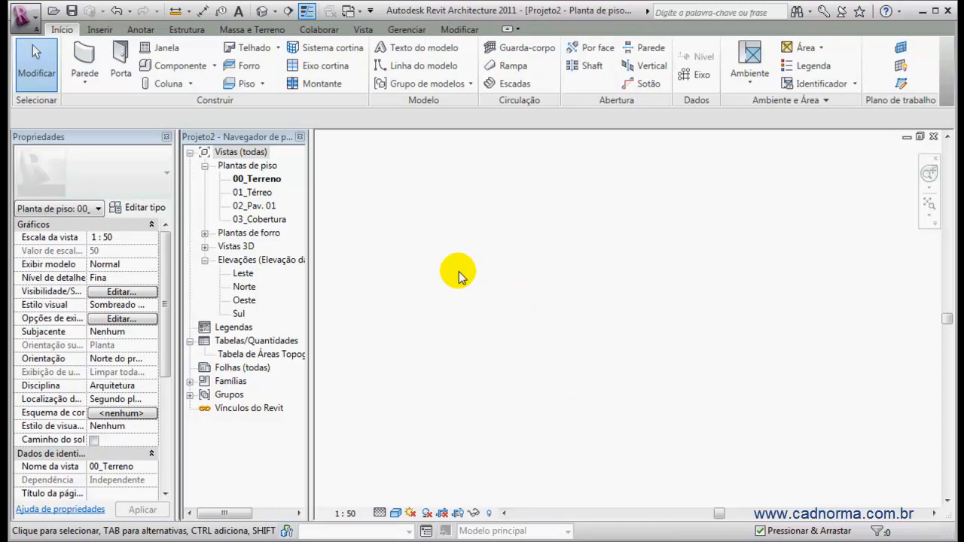
Draw chained Parede 15cm com duplo reboco walls enclosing a room about 2 m deep, starting with an upper wall about 2.8 m long
{"action": "left_click", "coordinate": [84, 56]}
{"action": "left_click", "coordinate": [505, 264]}
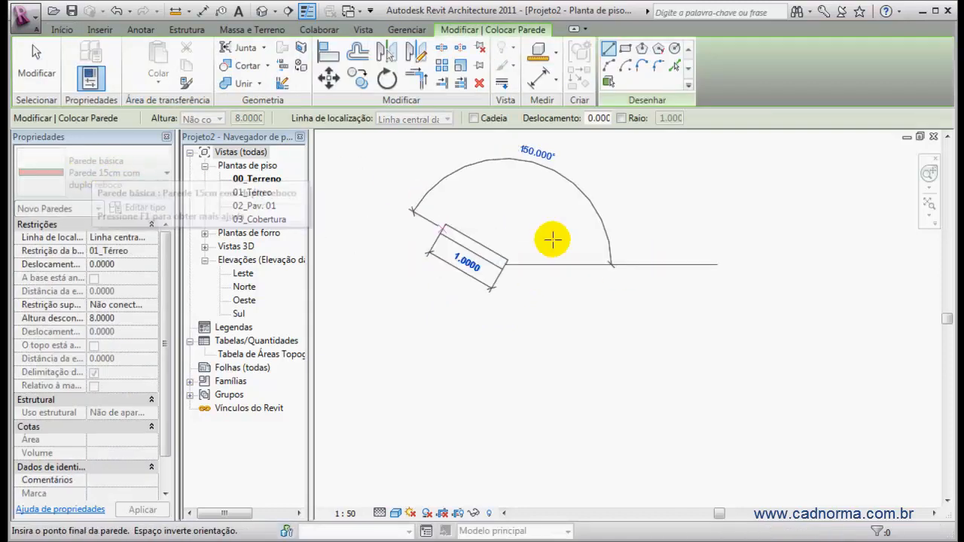
{"action": "left_click", "coordinate": [704, 265]}
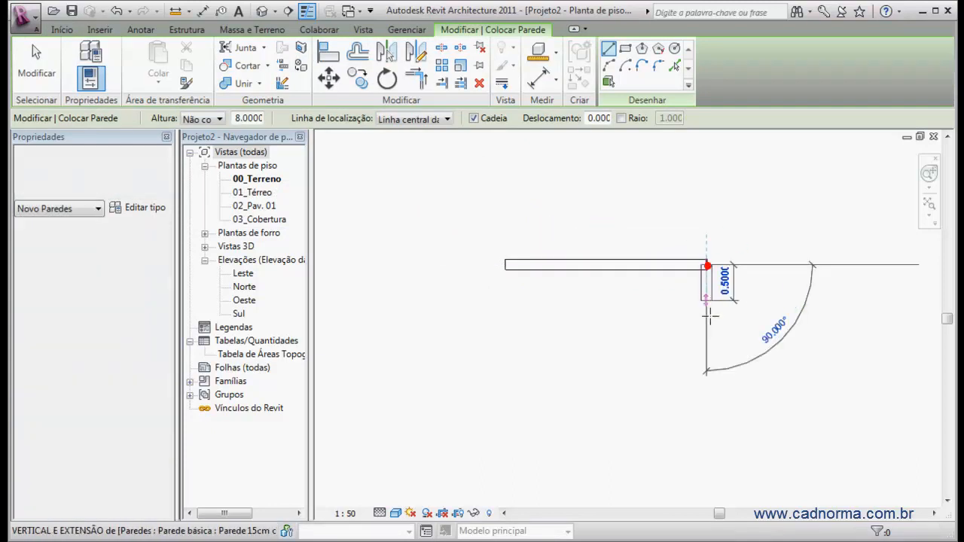
{"action": "left_click", "coordinate": [705, 407]}
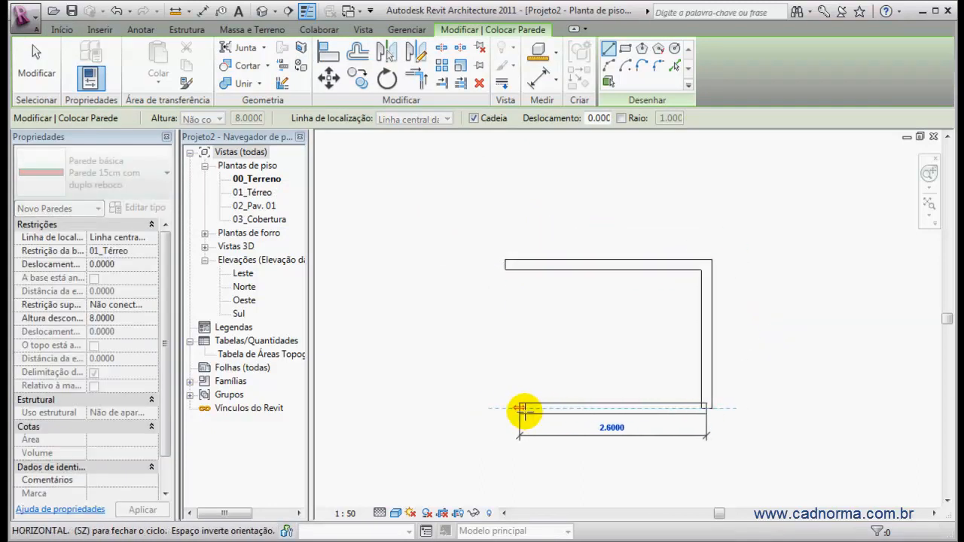
{"action": "left_click", "coordinate": [570, 410]}
{"action": "left_click", "coordinate": [570, 265]}
{"action": "left_click", "coordinate": [39, 65]}
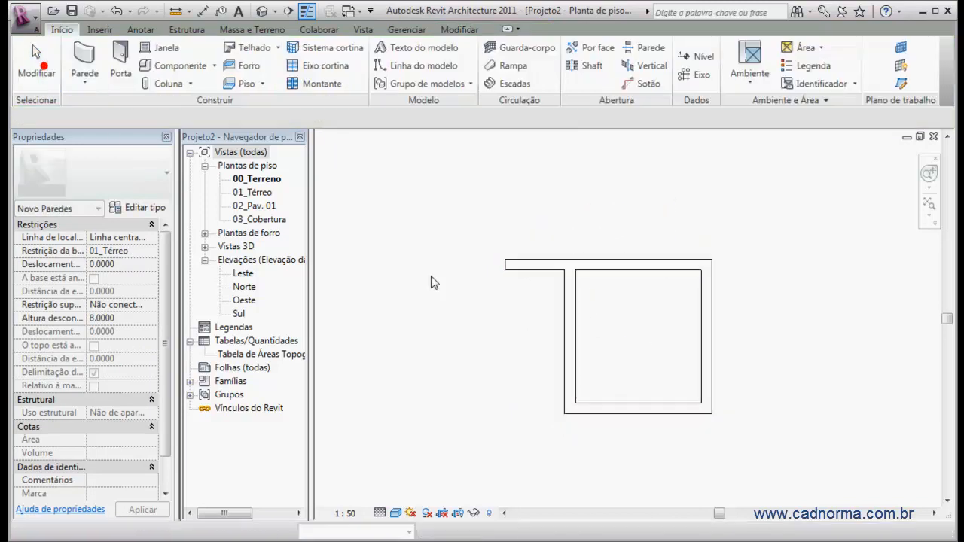
Set the clear distance between the room's left and right walls to 2 m by moving the left wall
{"action": "left_click", "coordinate": [570, 335]}
{"action": "left_click", "coordinate": [571, 337]}
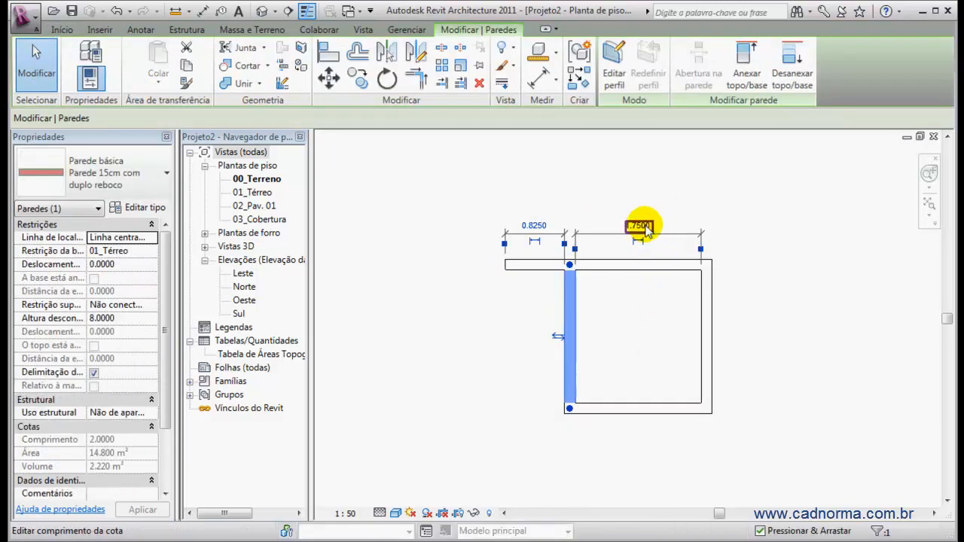
{"action": "left_click", "coordinate": [639, 222]}
{"action": "type", "text": "2"}
{"action": "key", "text": "Return"}
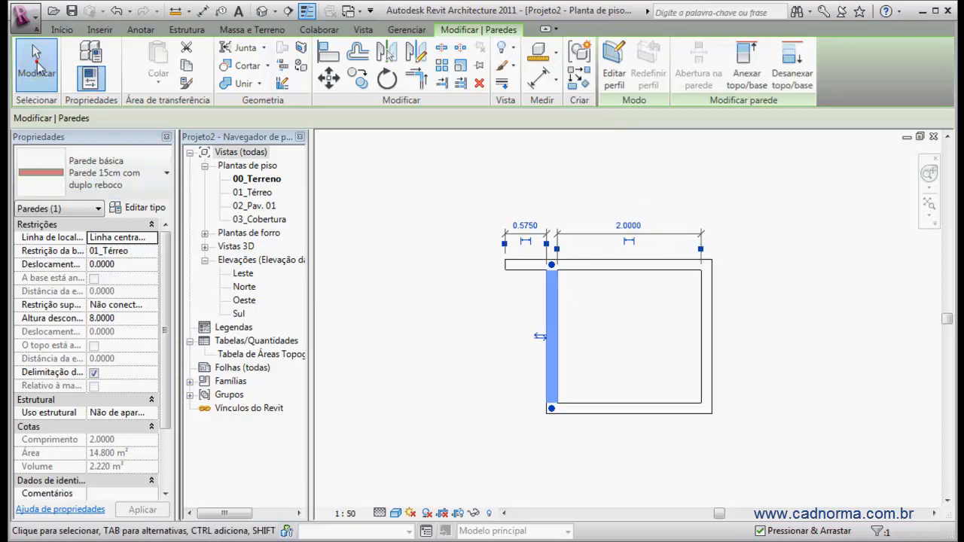
{"action": "left_click", "coordinate": [38, 65]}
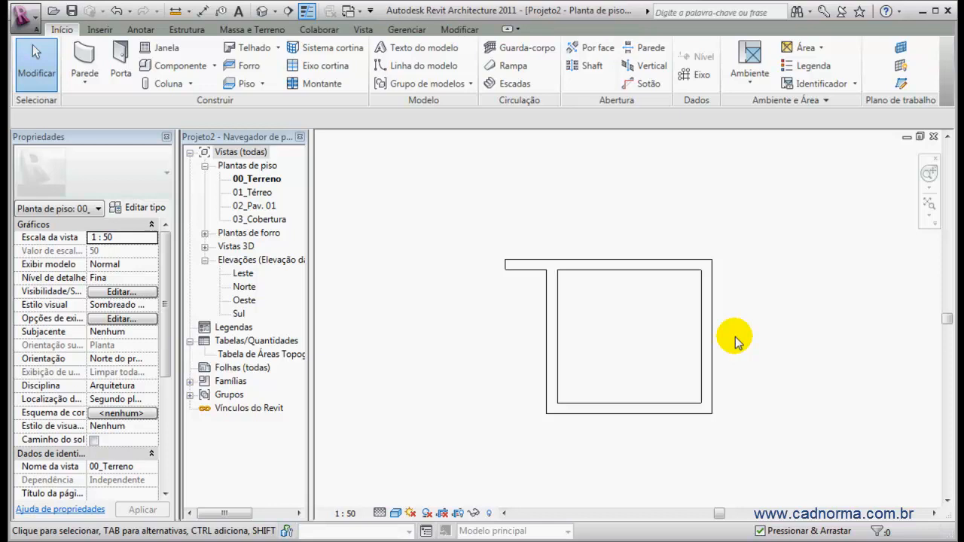
Examine the temporary dimensions of the upper wall and the left wall
{"action": "left_click", "coordinate": [627, 265]}
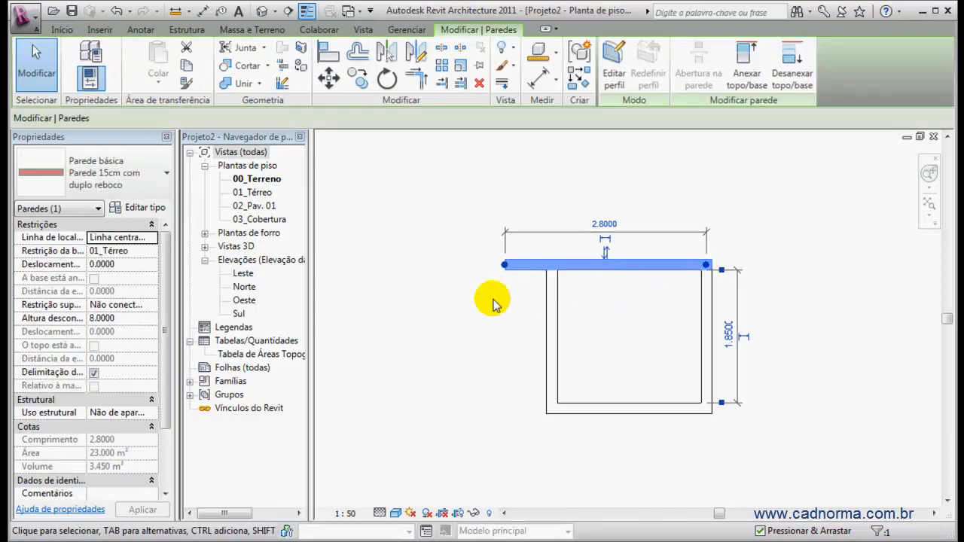
{"action": "left_click", "coordinate": [408, 219]}
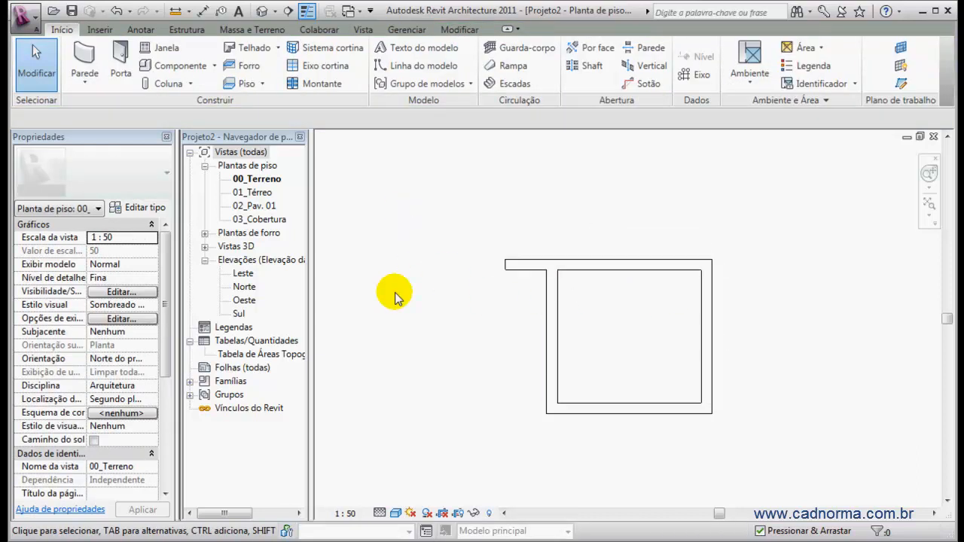
{"action": "left_click", "coordinate": [557, 315]}
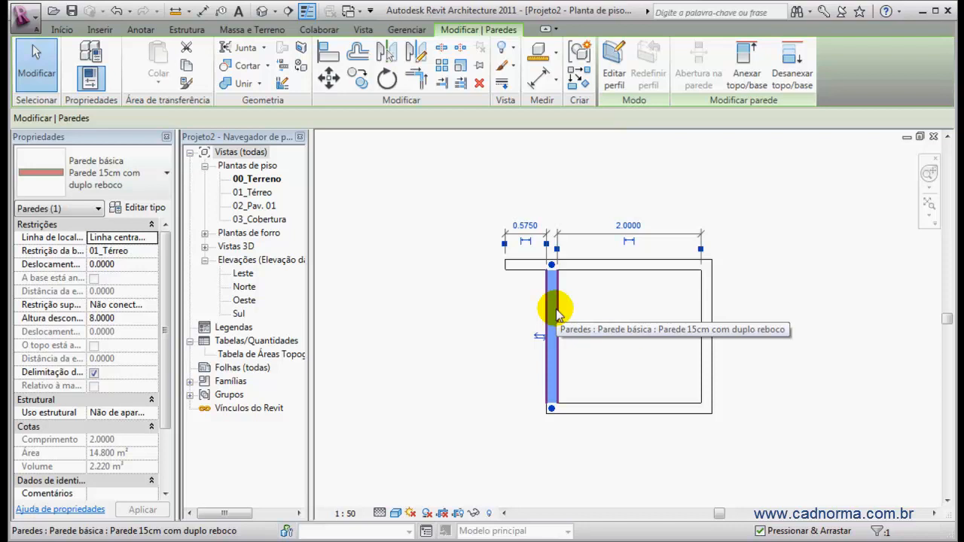
{"action": "left_click", "coordinate": [586, 312]}
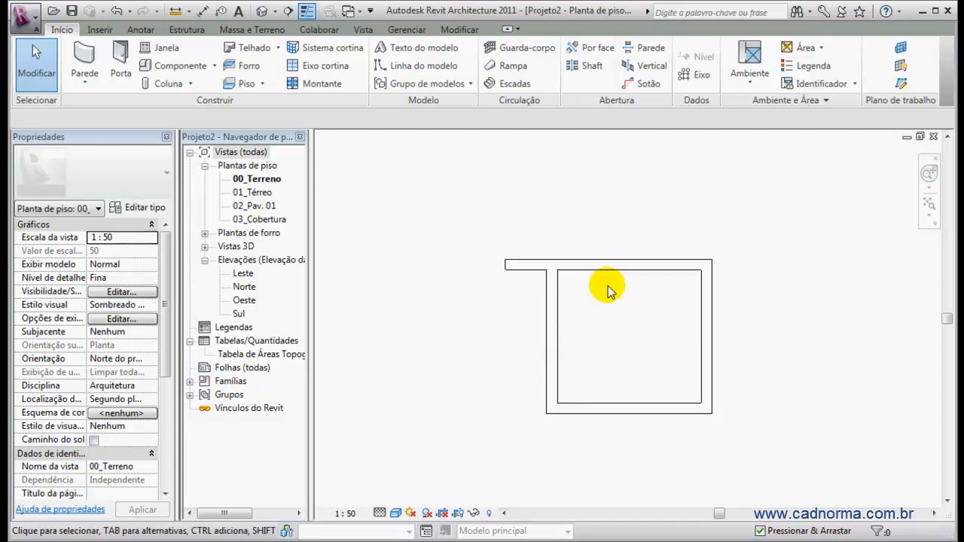
{"action": "scroll", "coordinate": [616, 324], "scroll_direction": "up", "scroll_amount": 3}
{"action": "middle_click_drag", "start_coordinate": [617, 328], "coordinate": [562, 312]}
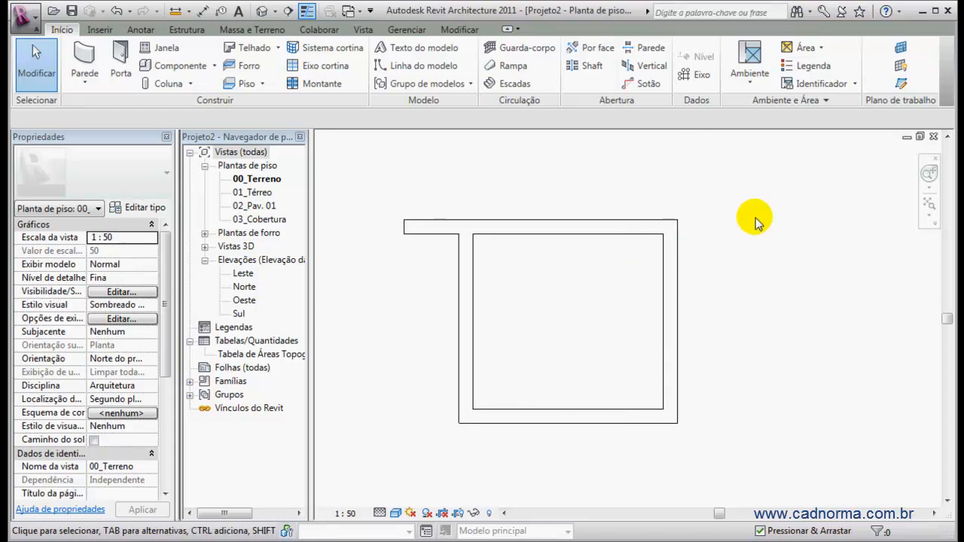
{"action": "left_click", "coordinate": [594, 302]}
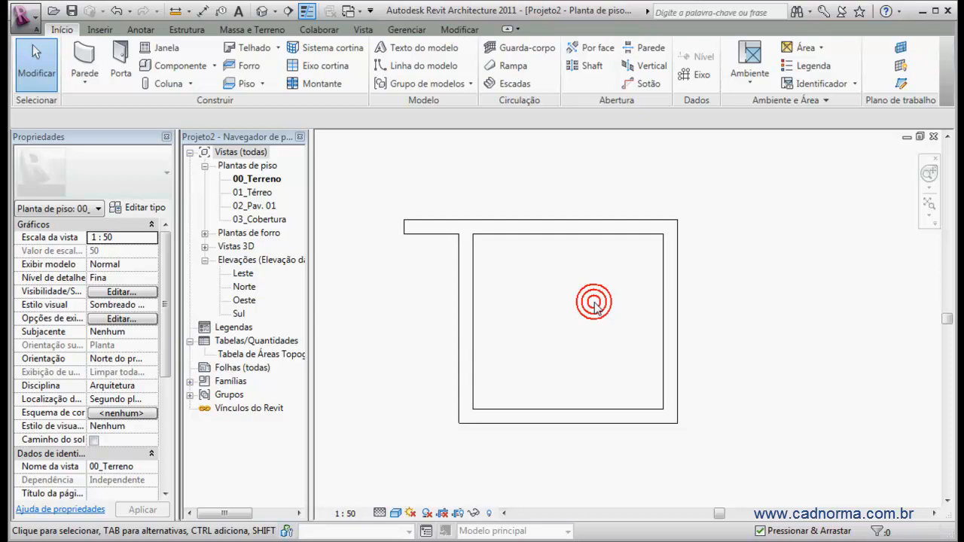
Duplicate the Parede 15cm com duplo reboco wall type under the name Parede 15cm
{"action": "left_click", "coordinate": [84, 55]}
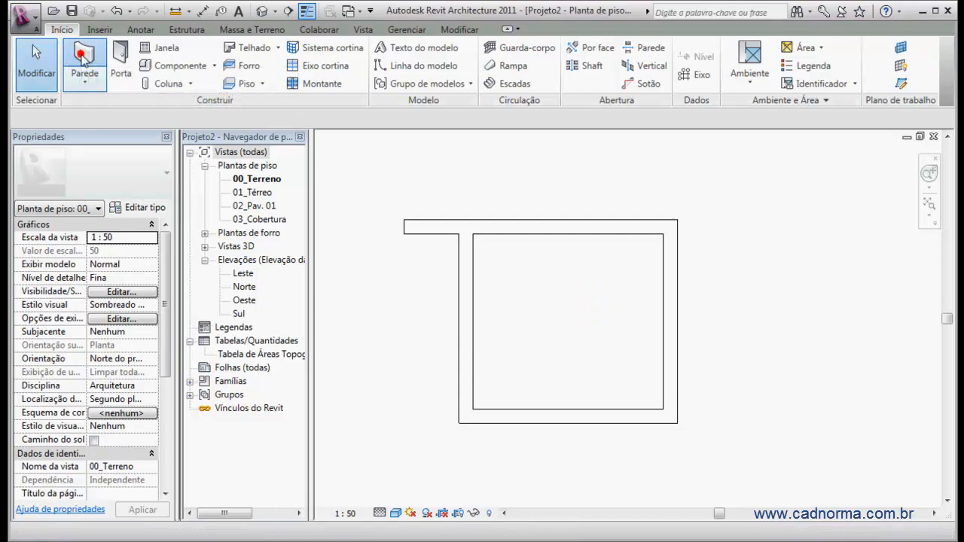
{"action": "left_click", "coordinate": [142, 210]}
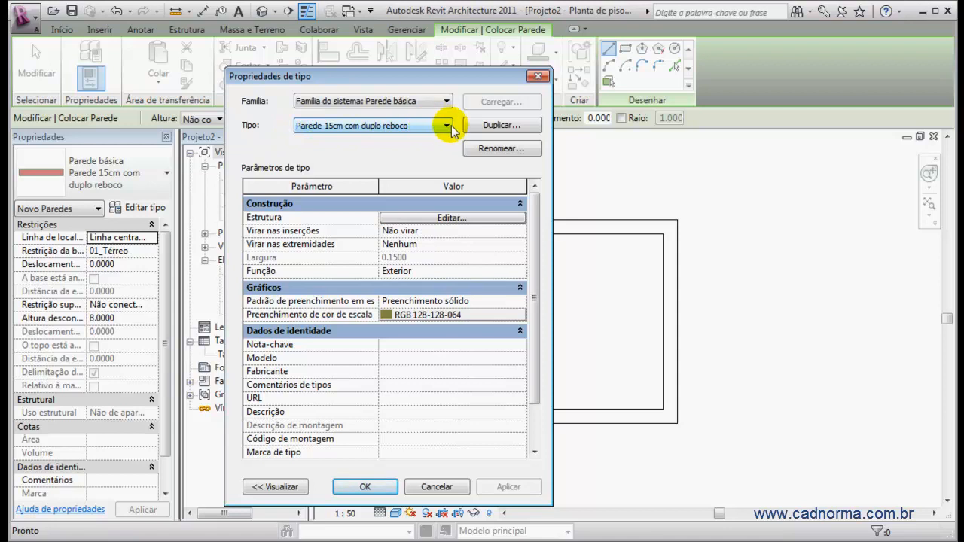
{"action": "left_click", "coordinate": [508, 128]}
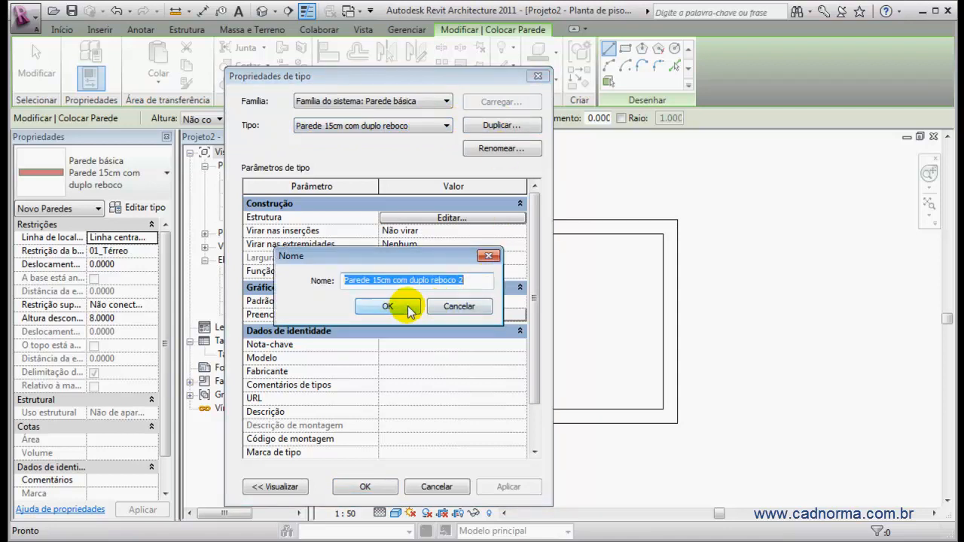
{"action": "type", "text": "Parede"}
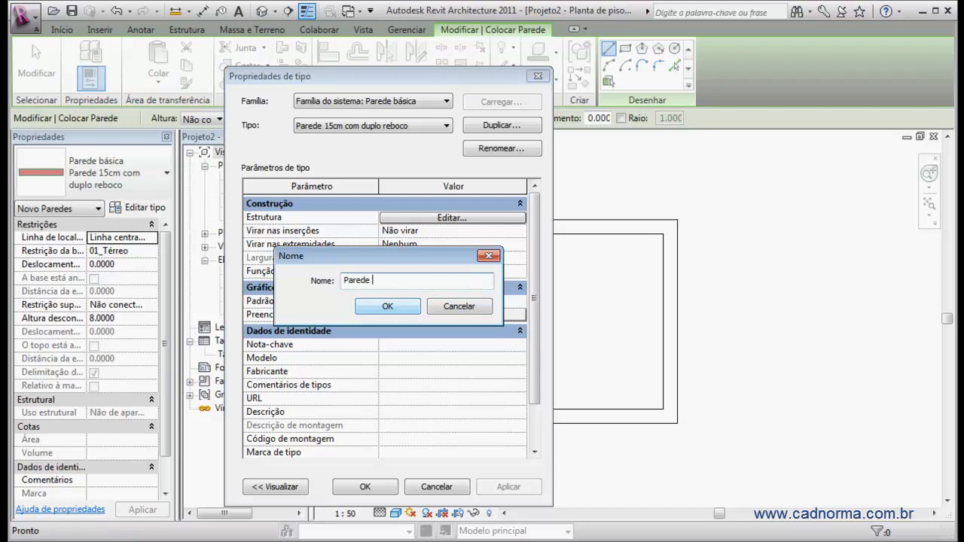
{"action": "type", "text": " 15cm"}
{"action": "left_click", "coordinate": [387, 306]}
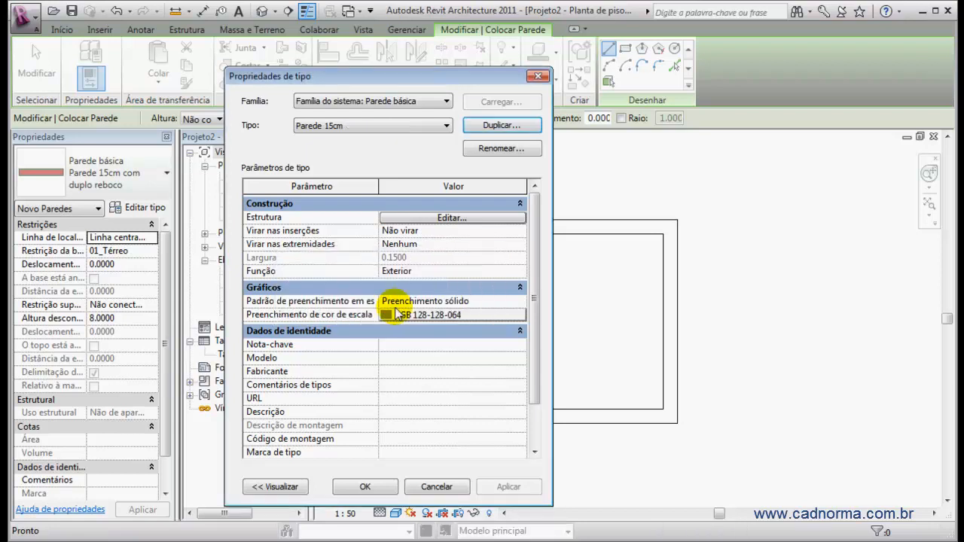
Delete the exterior and interior 0.0250 finish layers from the structure of the Parede 15cm wall type
{"action": "left_click", "coordinate": [462, 218]}
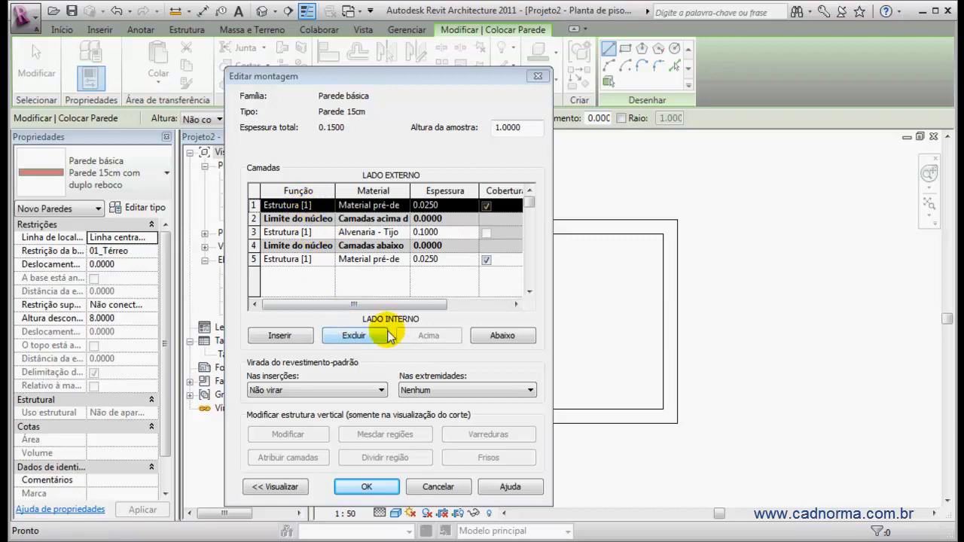
{"action": "left_click", "coordinate": [354, 335]}
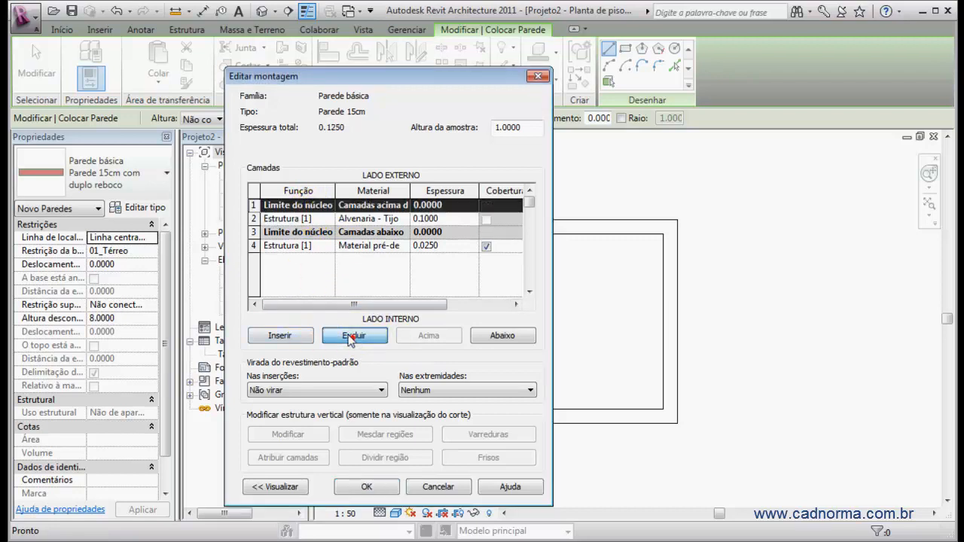
{"action": "left_click", "coordinate": [255, 246]}
{"action": "left_click", "coordinate": [354, 335]}
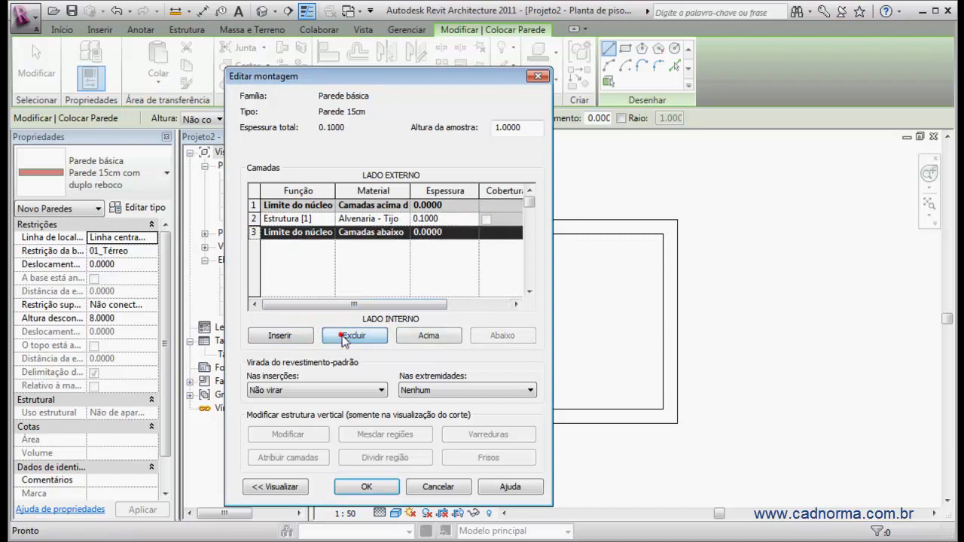
Set the remaining structure layer's material to Por categoria and its thickness to 0.15, and accept the assembly
{"action": "left_click", "coordinate": [360, 219]}
{"action": "left_click", "coordinate": [404, 219]}
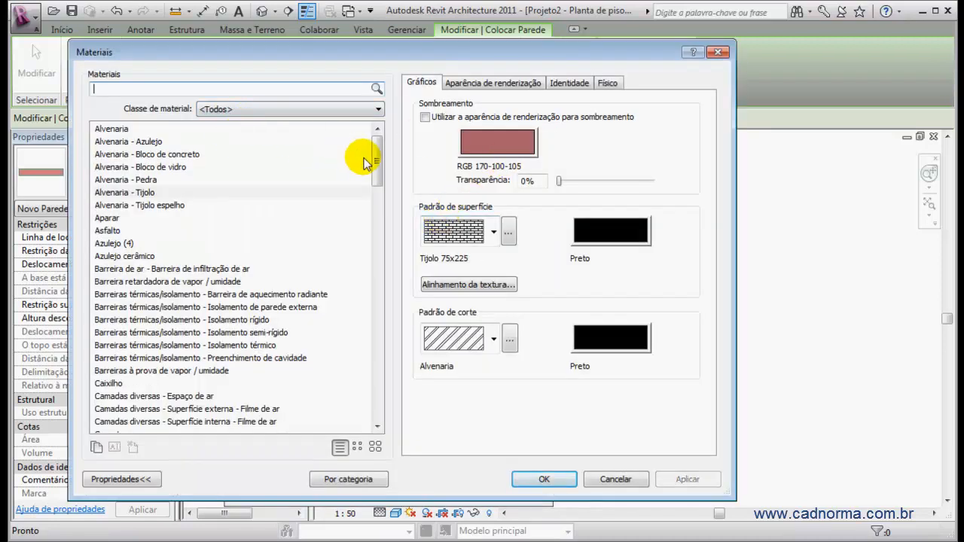
{"action": "left_click", "coordinate": [354, 479]}
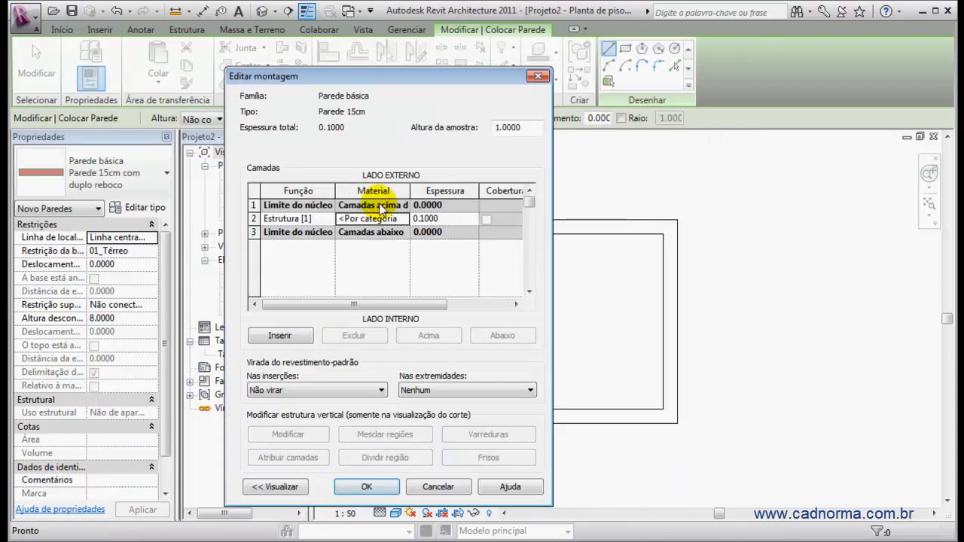
{"action": "left_click", "coordinate": [443, 219]}
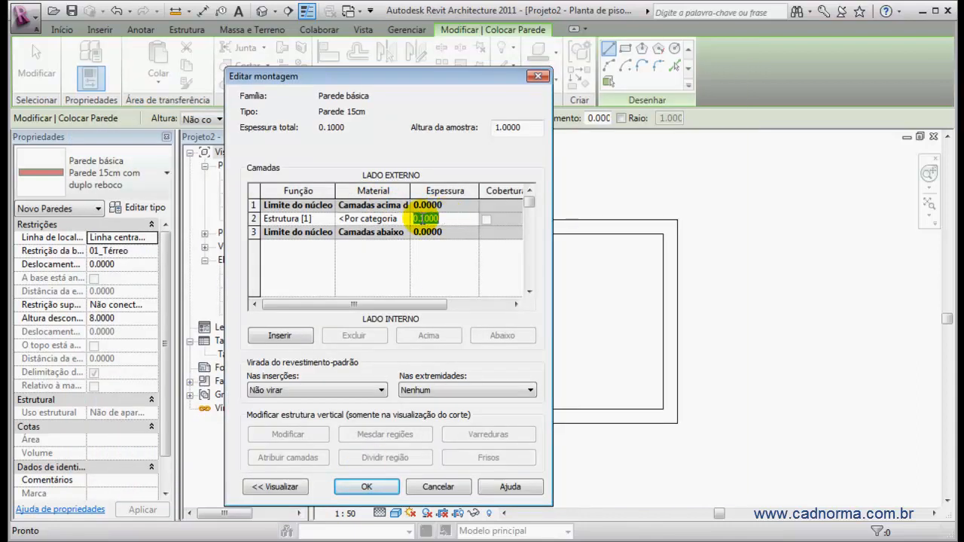
{"action": "type", "text": "0.15"}
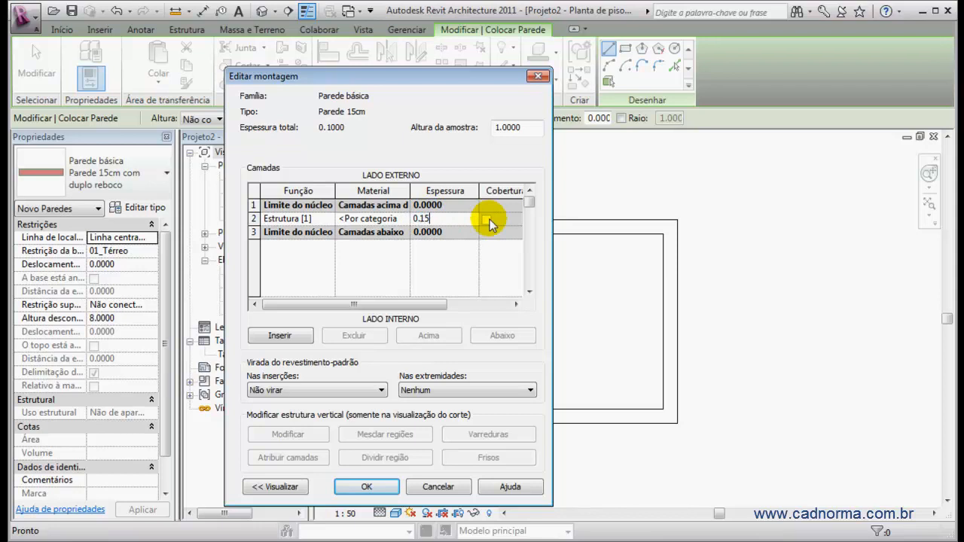
{"action": "left_click", "coordinate": [366, 489]}
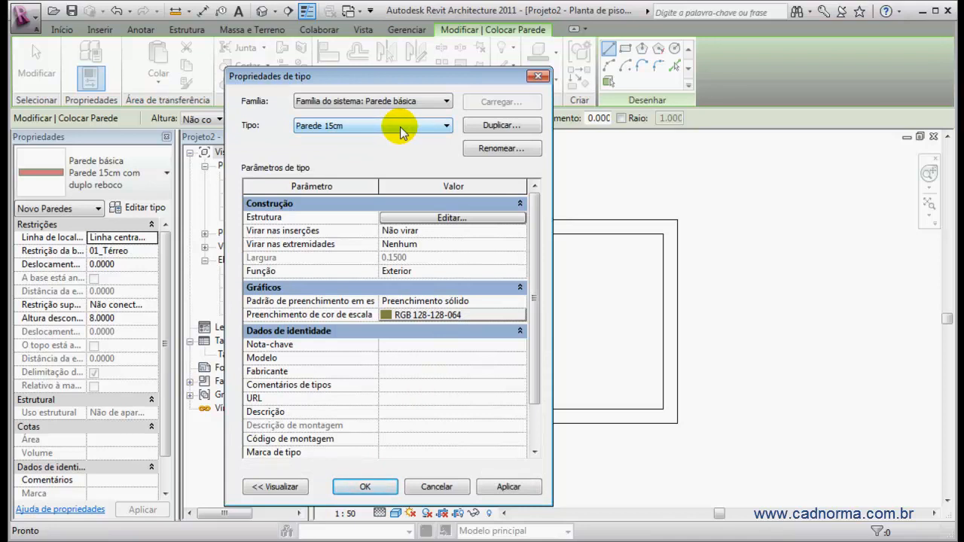
Duplicate the Parede 15cm wall type under the name Parede 20 cm
{"action": "left_click", "coordinate": [500, 126]}
{"action": "left_click", "coordinate": [393, 281]}
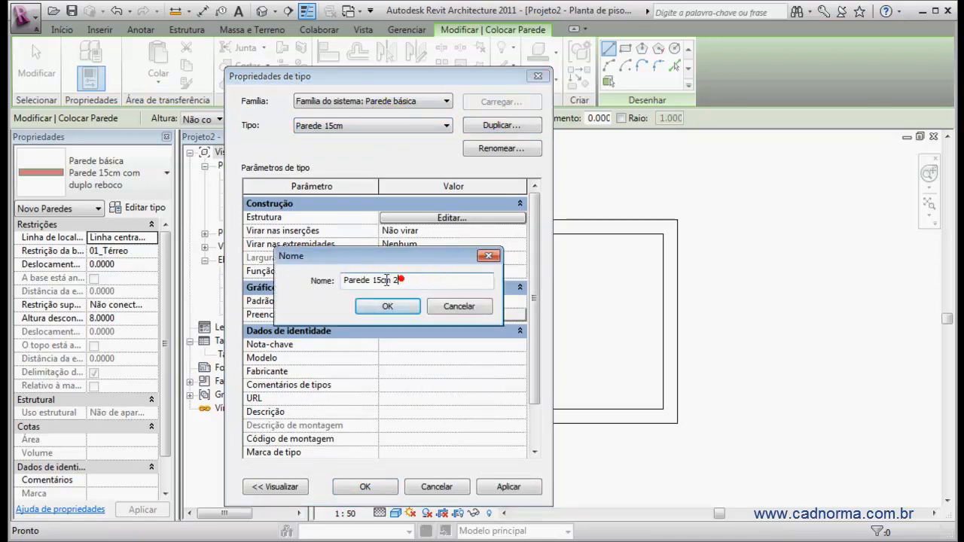
{"action": "left_click_drag", "start_coordinate": [372, 280], "coordinate": [432, 282]}
{"action": "type", "text": "20"}
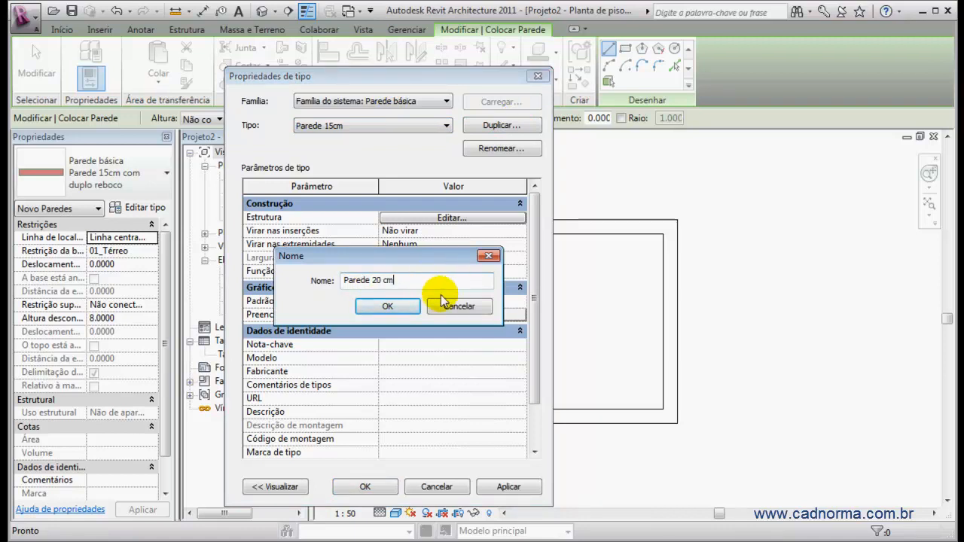
{"action": "left_click", "coordinate": [387, 306]}
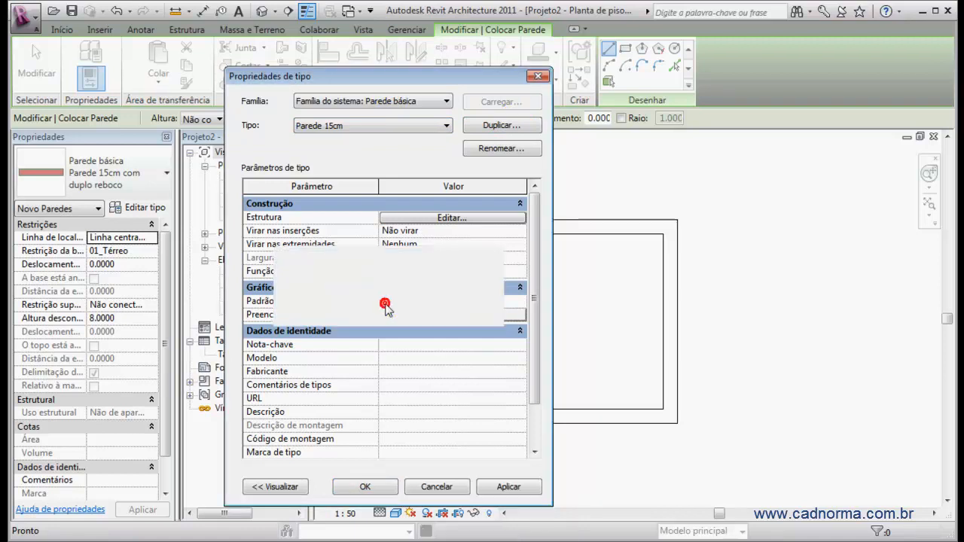
Set the structure layer's thickness to 0.20 for the Parede 20 cm type and accept the assembly
{"action": "left_click", "coordinate": [453, 218]}
{"action": "left_click", "coordinate": [452, 219]}
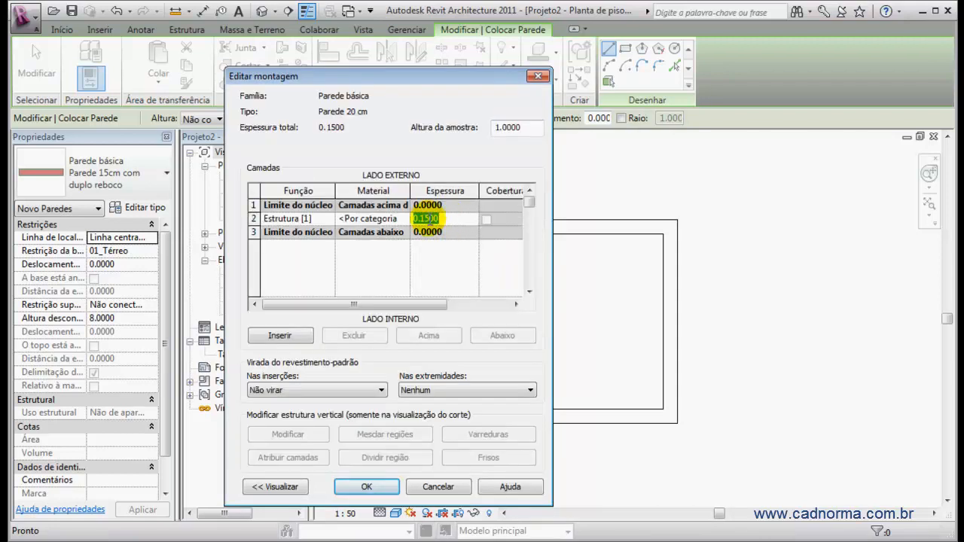
{"action": "left_click_drag", "start_coordinate": [420, 218], "coordinate": [476, 223]}
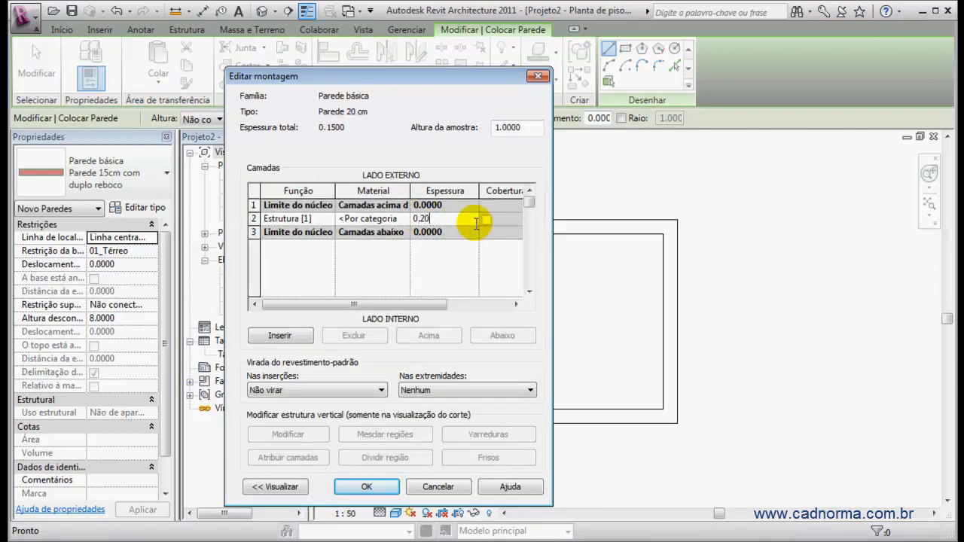
{"action": "type", "text": ".20"}
{"action": "left_click", "coordinate": [366, 487]}
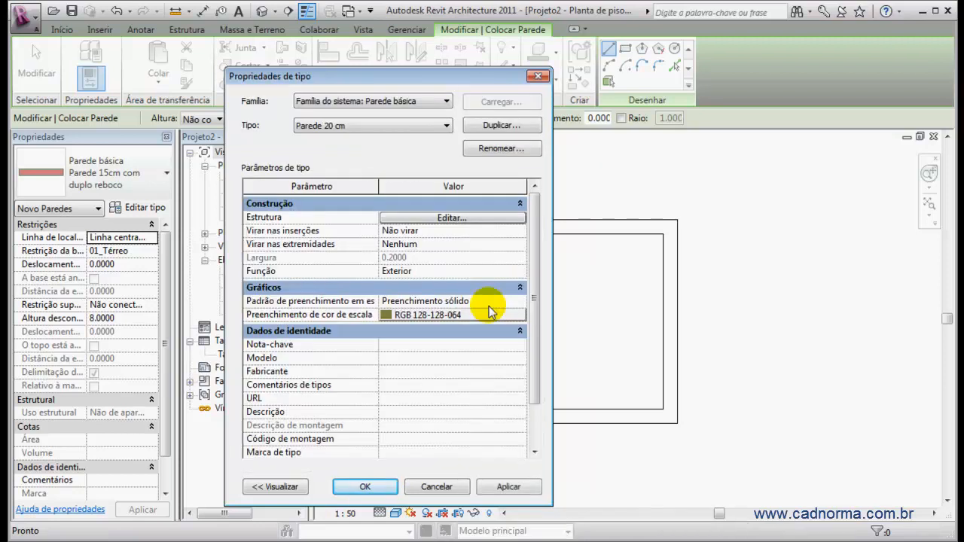
Create a further wall type named Parede 25 cm with a 0.25 thickness, accept the type properties and leave wall placement
{"action": "left_click", "coordinate": [498, 125]}
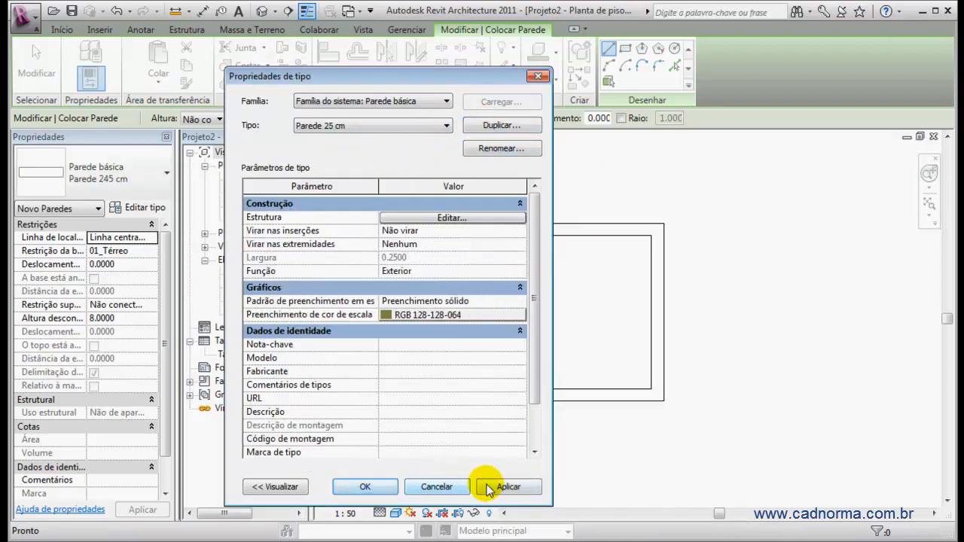
{"action": "left_click", "coordinate": [365, 487]}
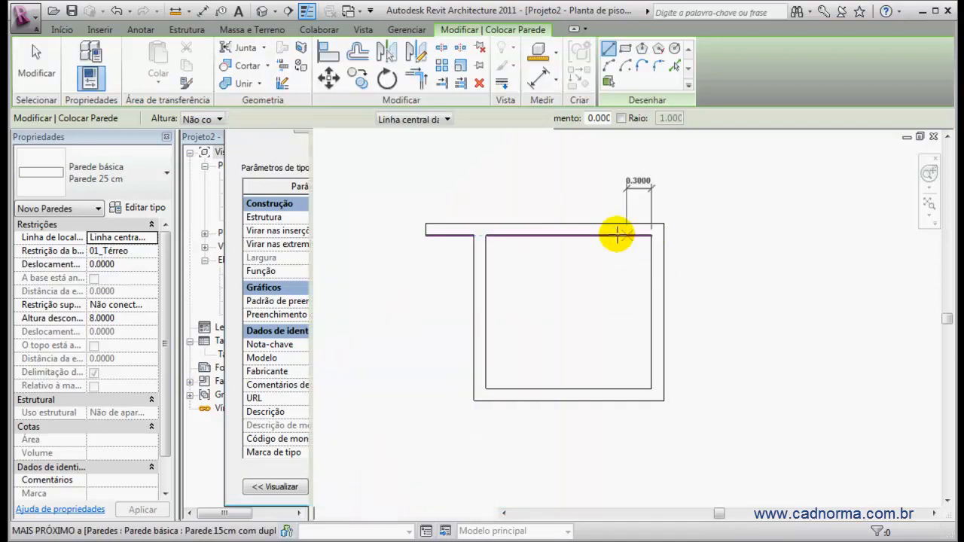
{"action": "left_click", "coordinate": [38, 64]}
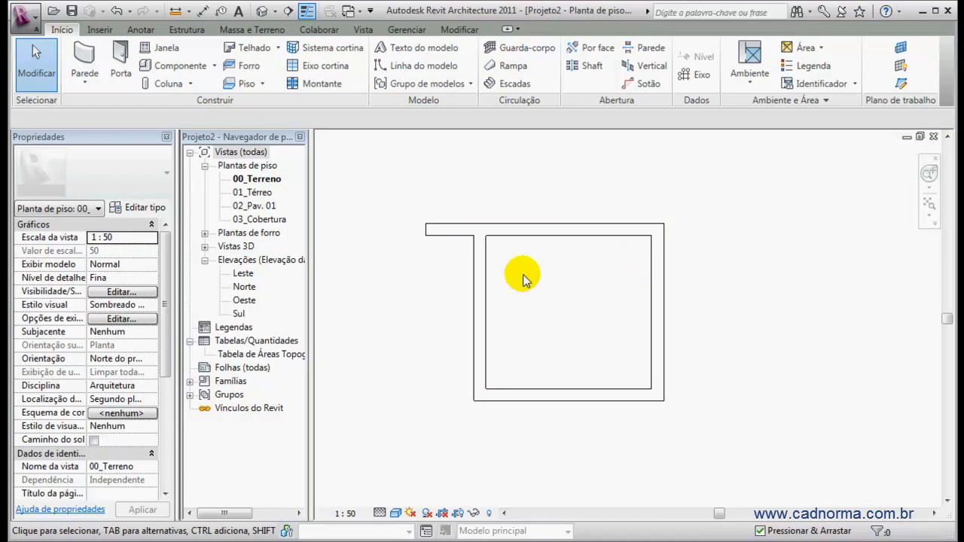
Delete all existing walls and draw two connected Parede 15cm walls, about 3.00 horizontally and about 1.90 downward from its end
{"action": "left_click_drag", "start_coordinate": [709, 207], "coordinate": [440, 412]}
{"action": "key", "text": "Delete"}
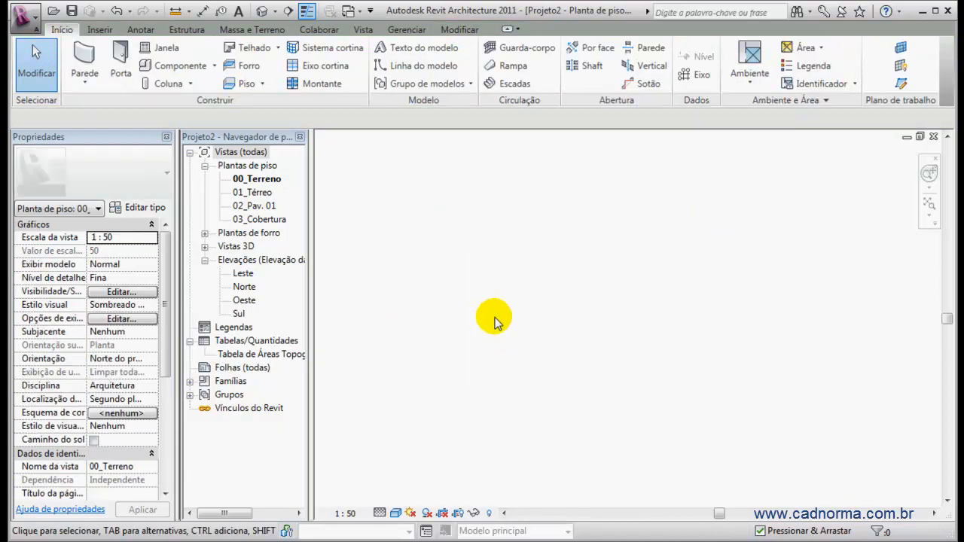
{"action": "left_click", "coordinate": [84, 52]}
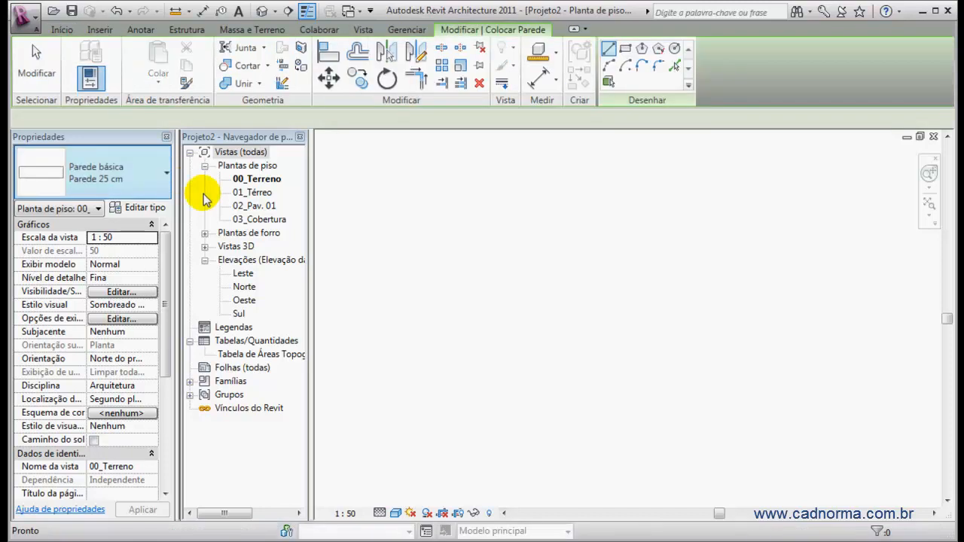
{"action": "left_click", "coordinate": [164, 180]}
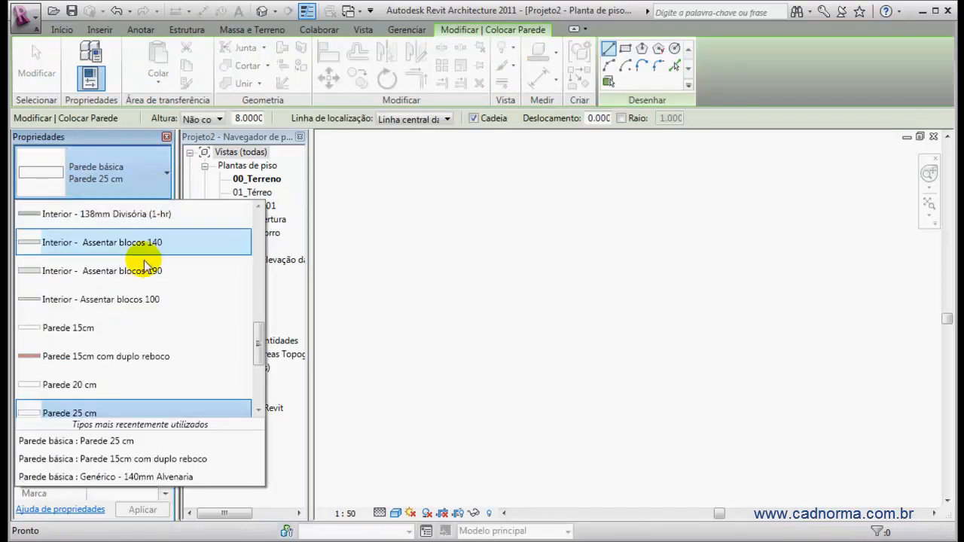
{"action": "left_click", "coordinate": [117, 338]}
{"action": "left_click", "coordinate": [471, 253]}
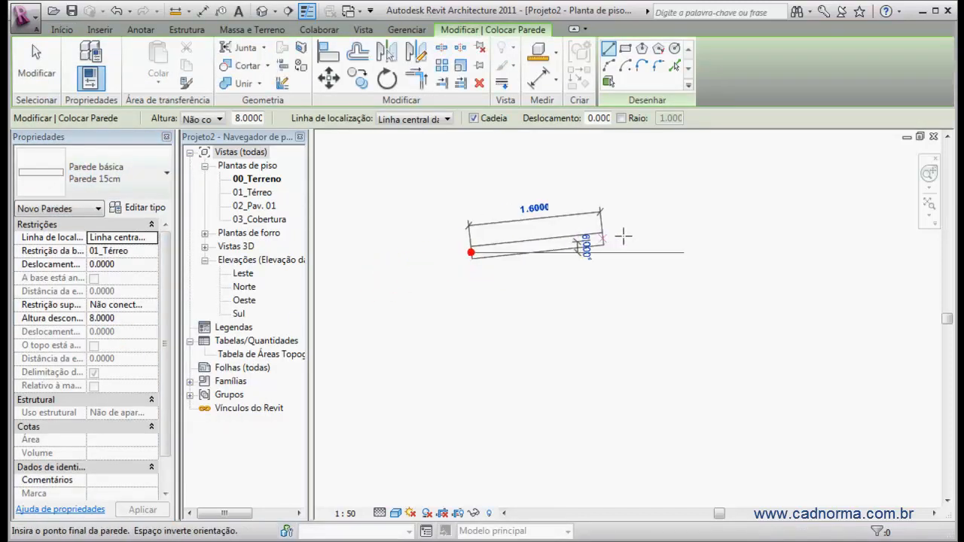
{"action": "left_click", "coordinate": [718, 250]}
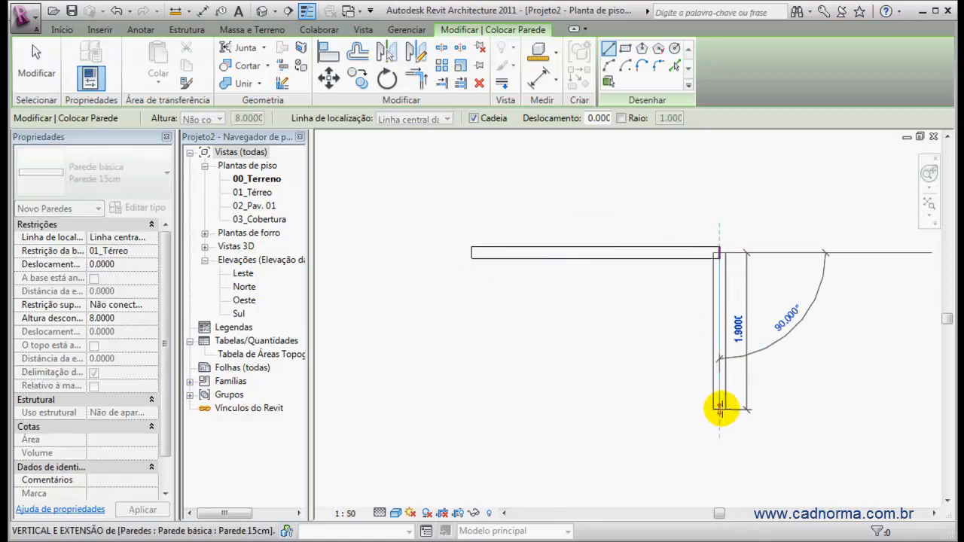
{"action": "left_click", "coordinate": [719, 411]}
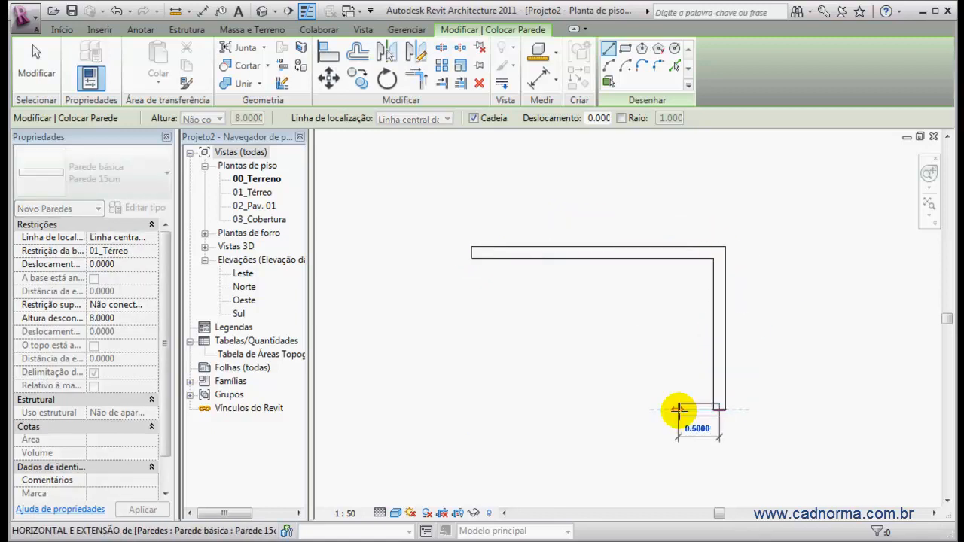
{"action": "key", "text": "Escape"}
{"action": "key", "text": "Escape"}
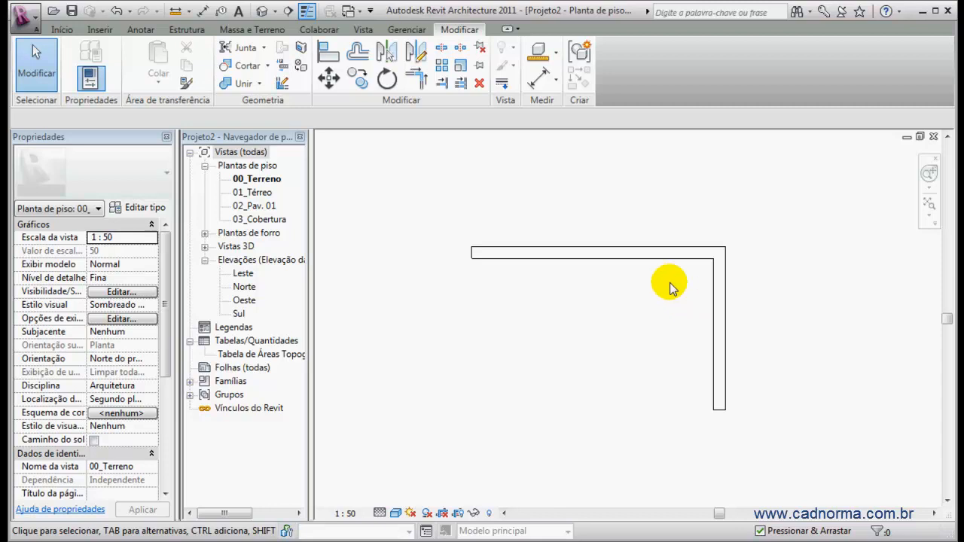
Change the horizontal wall's type to Parede 15cm com duplo reboco
{"action": "left_click", "coordinate": [640, 253]}
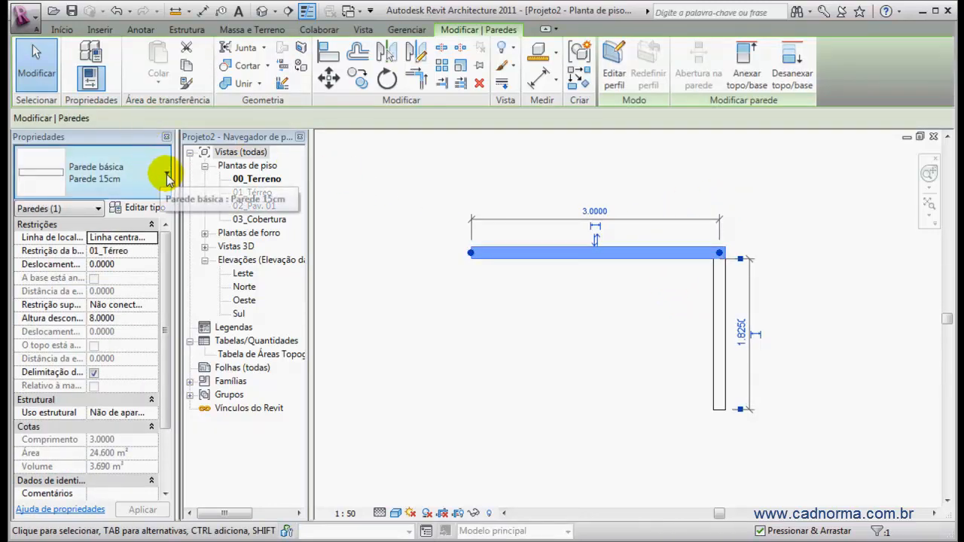
{"action": "left_click", "coordinate": [167, 174]}
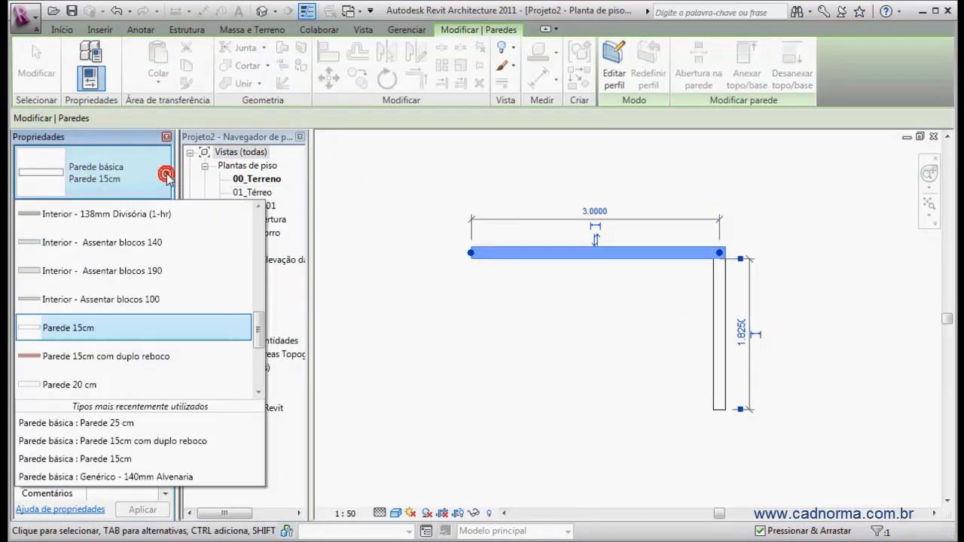
{"action": "left_click", "coordinate": [98, 359]}
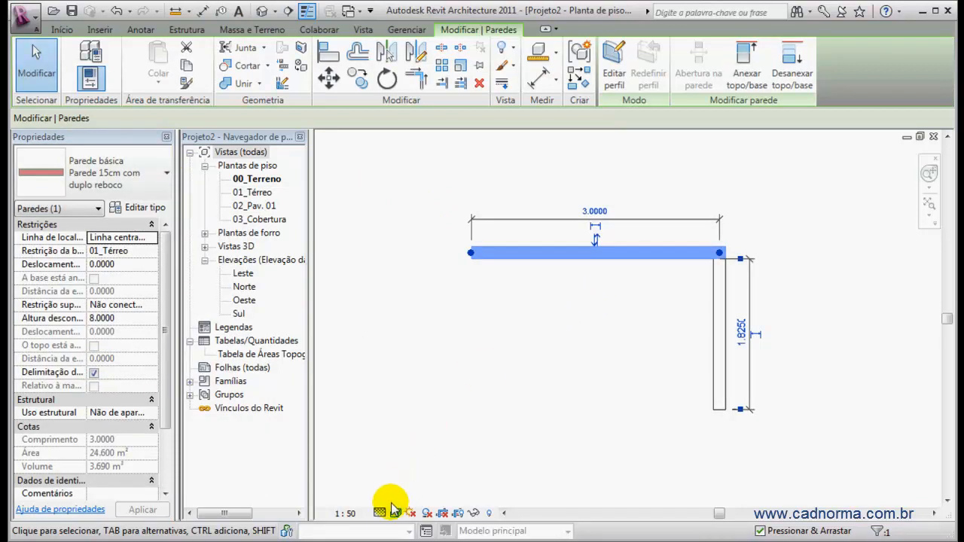
{"action": "left_click", "coordinate": [592, 367]}
Show the walls in the 01_Térreo floor plan at the Fina detail level
{"action": "left_click", "coordinate": [381, 510]}
{"action": "left_click", "coordinate": [475, 396]}
{"action": "left_click_drag", "start_coordinate": [769, 216], "coordinate": [626, 320]}
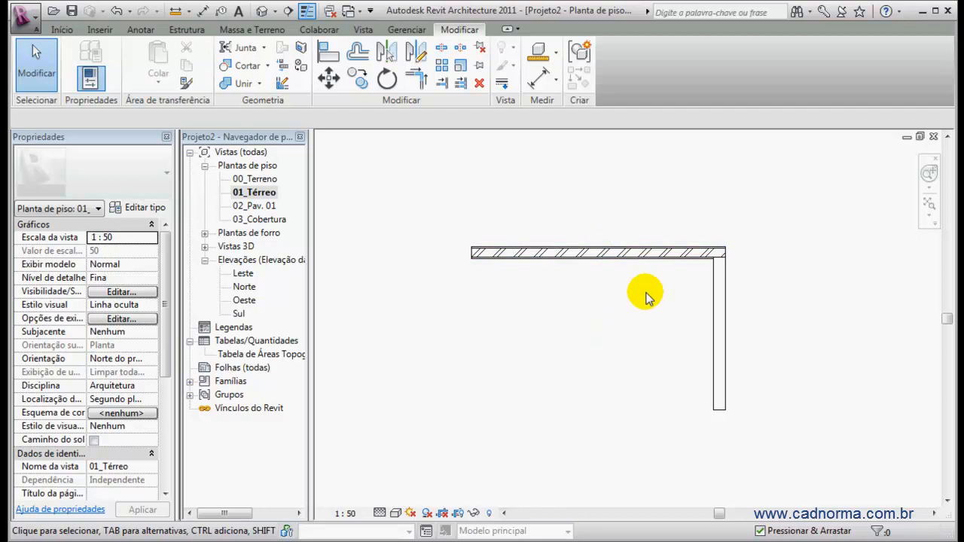
Delete the vertical wall in the 01_Térreo plan, keeping only the horizontal hatched wall
{"action": "scroll", "coordinate": [646, 297], "scroll_direction": "up", "scroll_amount": 2}
{"action": "middle_click_drag", "start_coordinate": [652, 306], "coordinate": [681, 288]}
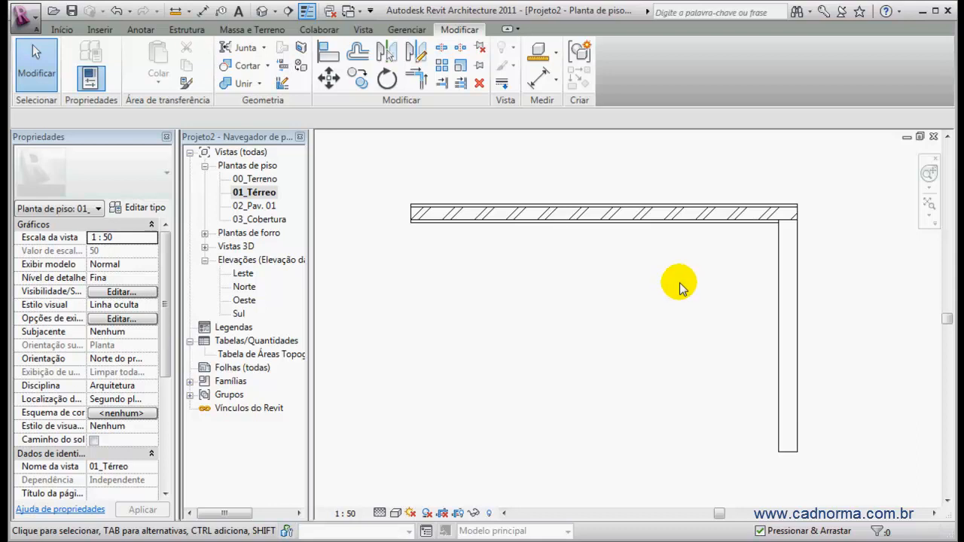
{"action": "left_click", "coordinate": [784, 317]}
{"action": "key", "text": "Delete"}
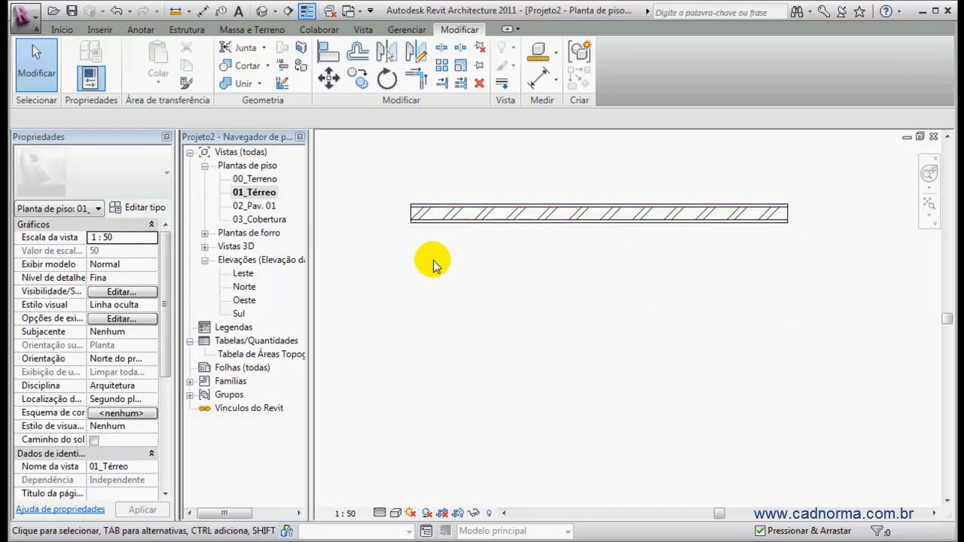
Choose Parede 15cm com duplo reboco as the type for new walls and examine the existing wall's layers up close
{"action": "left_click", "coordinate": [62, 29]}
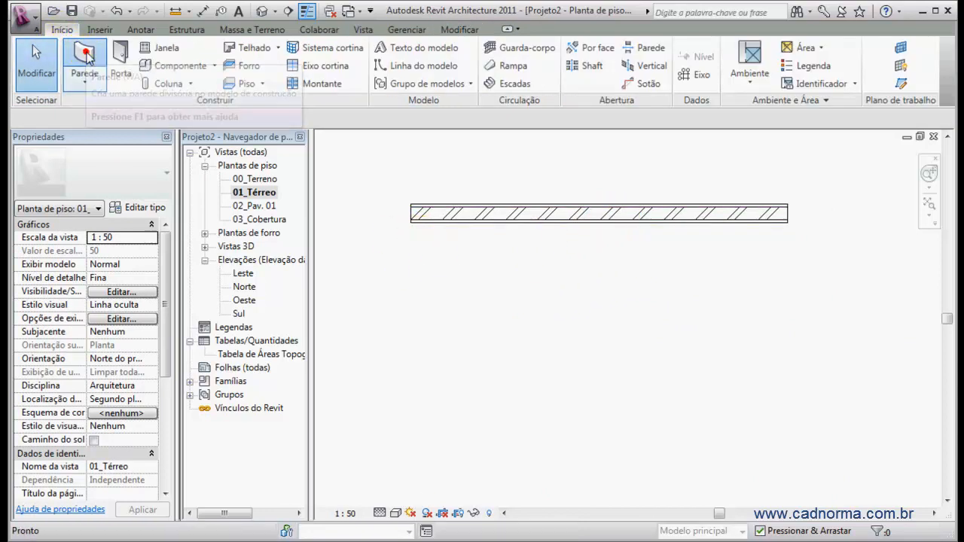
{"action": "left_click", "coordinate": [83, 55]}
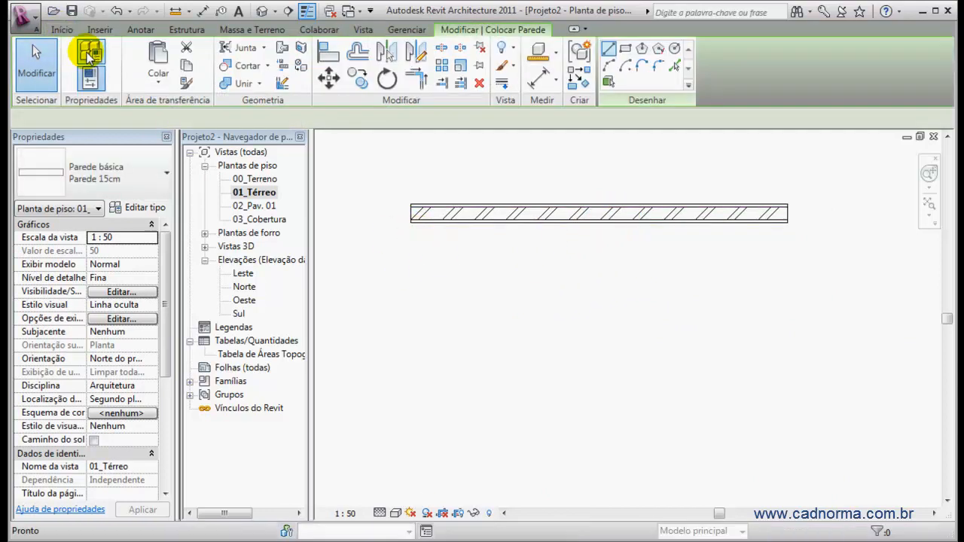
{"action": "left_click", "coordinate": [166, 178]}
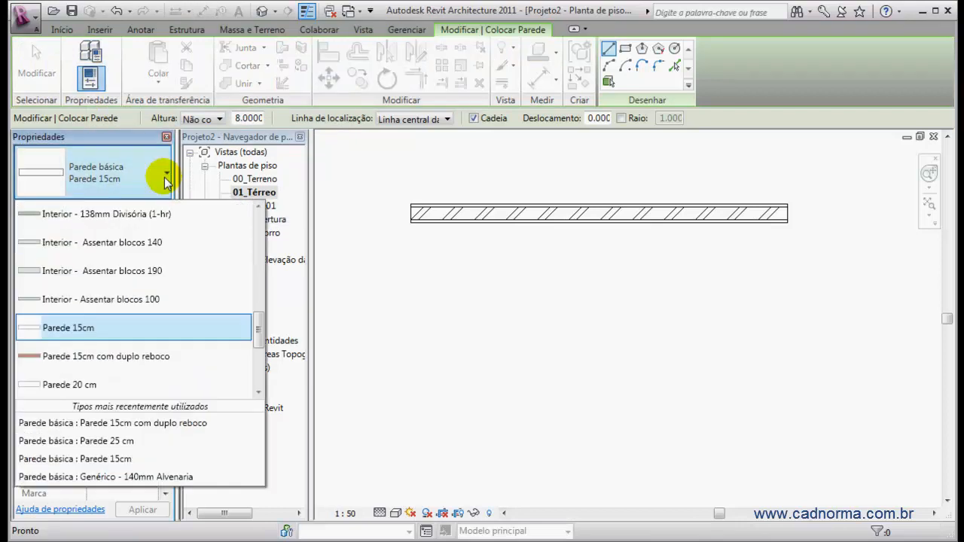
{"action": "left_click", "coordinate": [113, 358]}
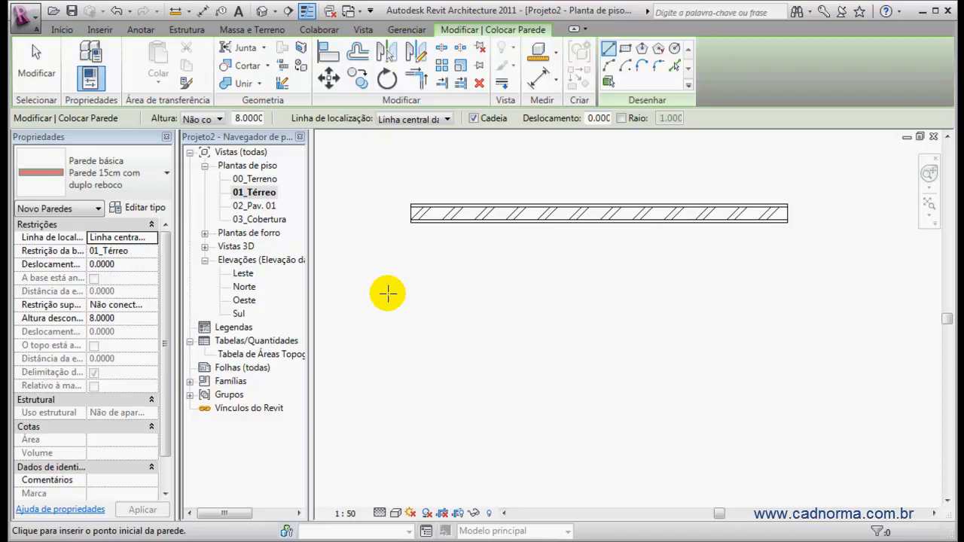
{"action": "scroll", "coordinate": [420, 215], "scroll_direction": "up", "scroll_amount": 2}
{"action": "scroll", "coordinate": [421, 214], "scroll_direction": "up", "scroll_amount": 2}
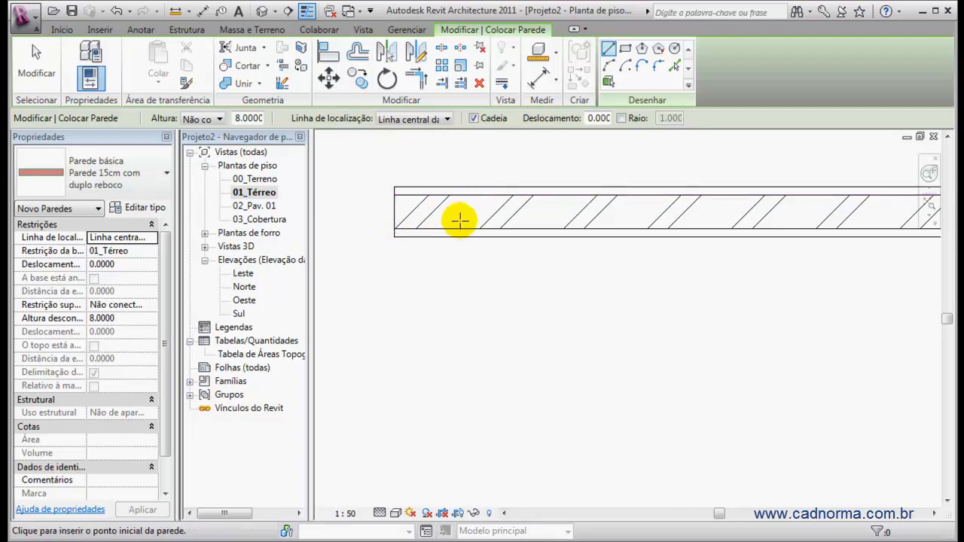
{"action": "scroll", "coordinate": [457, 219], "scroll_direction": "down", "scroll_amount": 2}
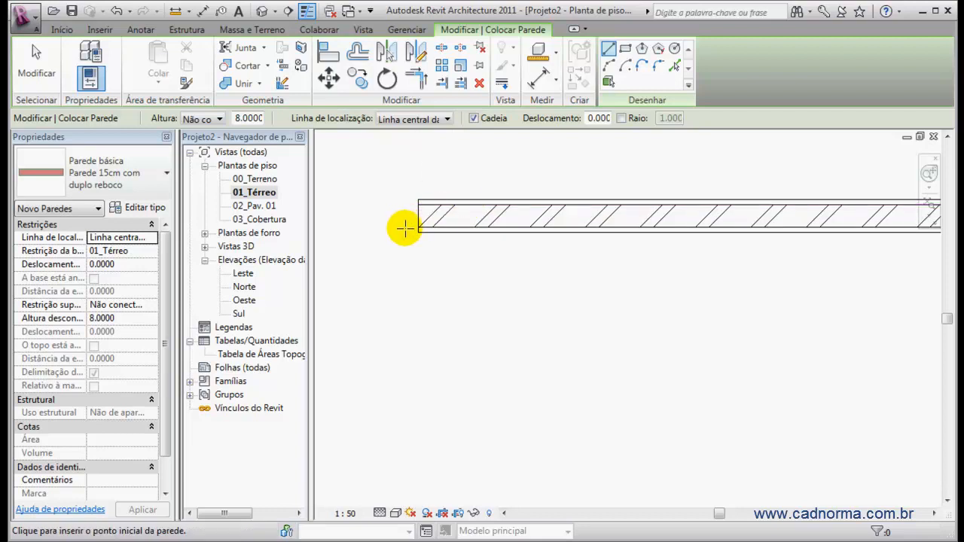
{"action": "scroll", "coordinate": [458, 205], "scroll_direction": "up", "scroll_amount": 2}
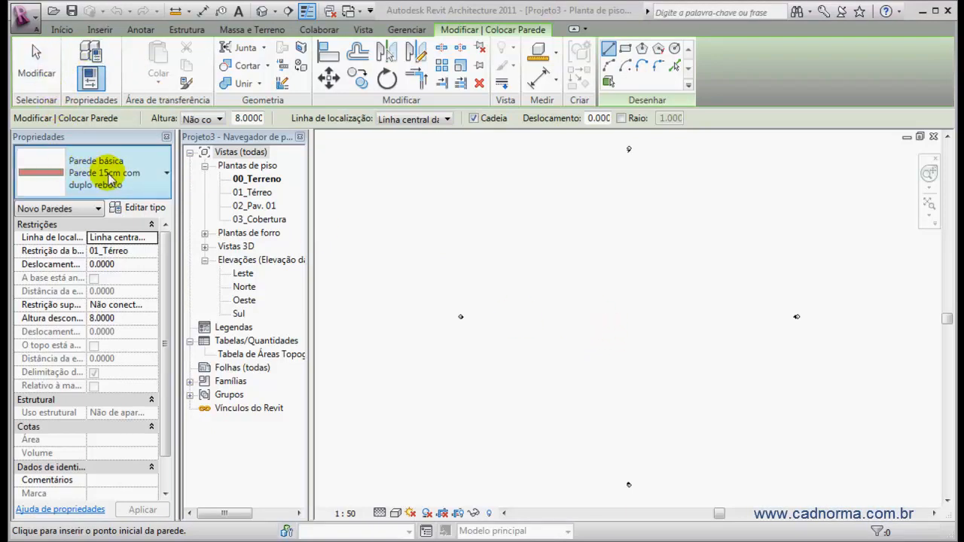
Draw a horizontal Parede 15cm com duplo reboco wall about 3 m long in the 00_Terreno plan of Projeto3
{"action": "left_click", "coordinate": [62, 29]}
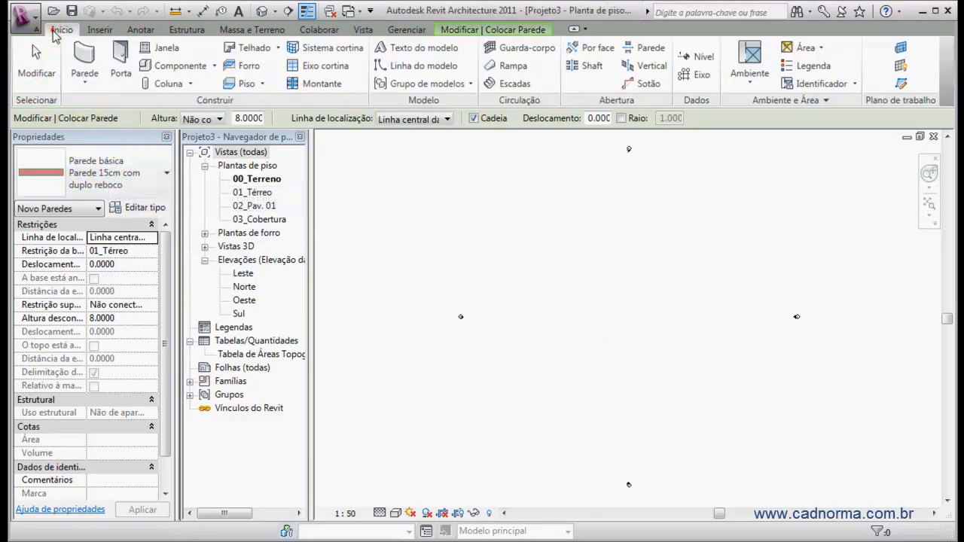
{"action": "left_click", "coordinate": [84, 60]}
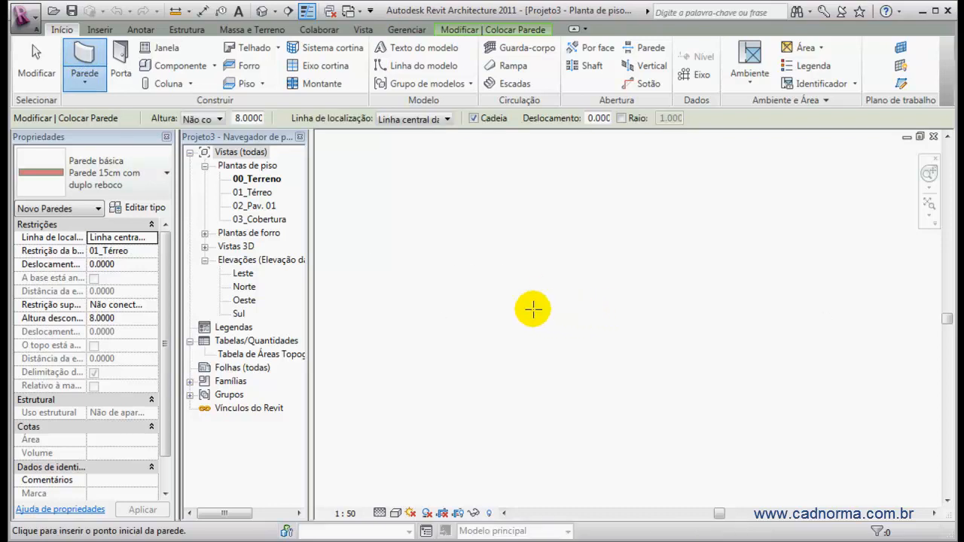
{"action": "left_click", "coordinate": [555, 306]}
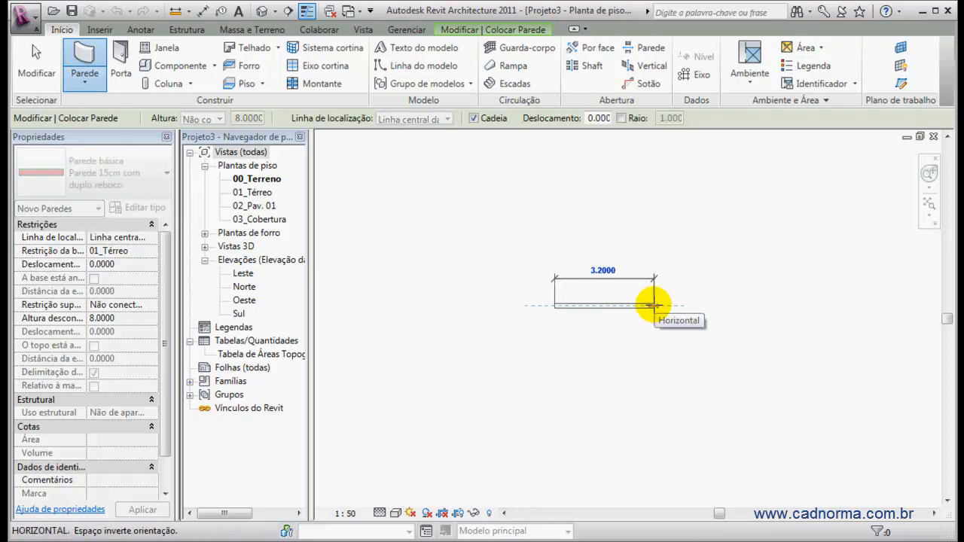
{"action": "left_click", "coordinate": [649, 305]}
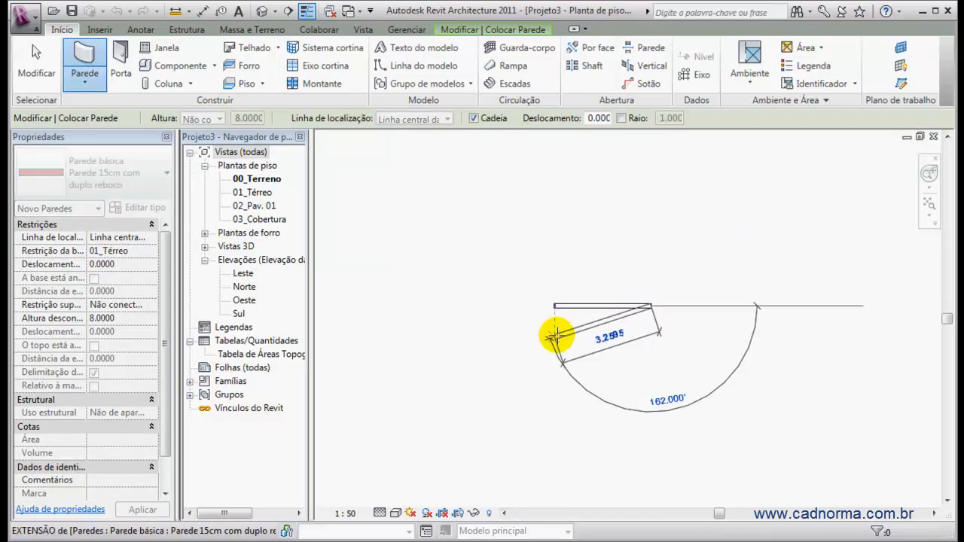
{"action": "key", "text": "Escape"}
{"action": "key", "text": "Escape"}
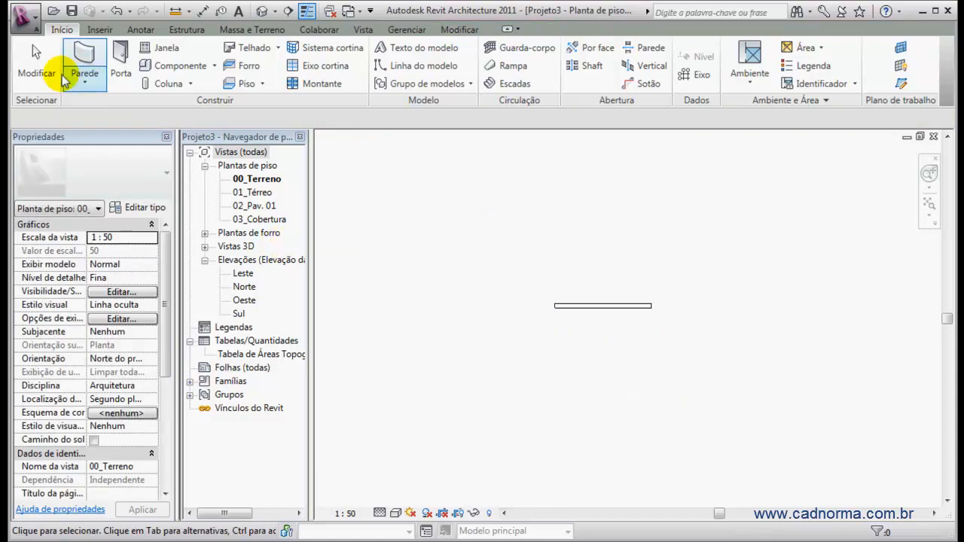
Duplicate the Parede 15cm com duplo reboco wall type under the name Parede 15cm com duplo reboco com impermeabilização
{"action": "left_click", "coordinate": [91, 61]}
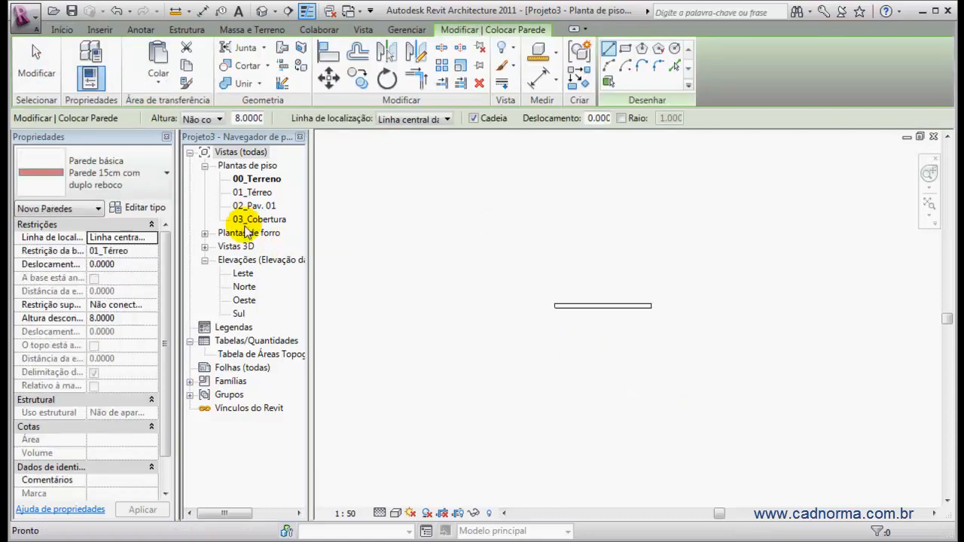
{"action": "left_click", "coordinate": [152, 209]}
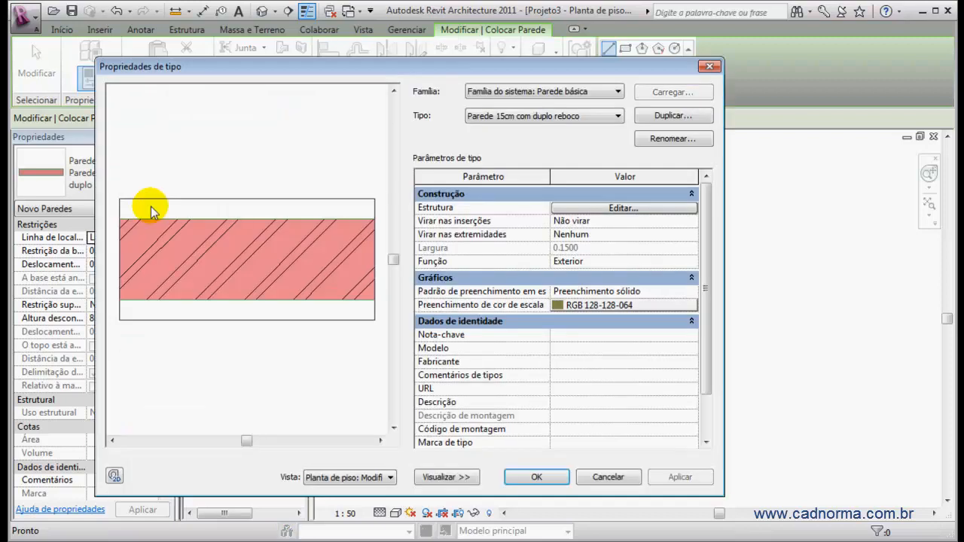
{"action": "left_click", "coordinate": [673, 116]}
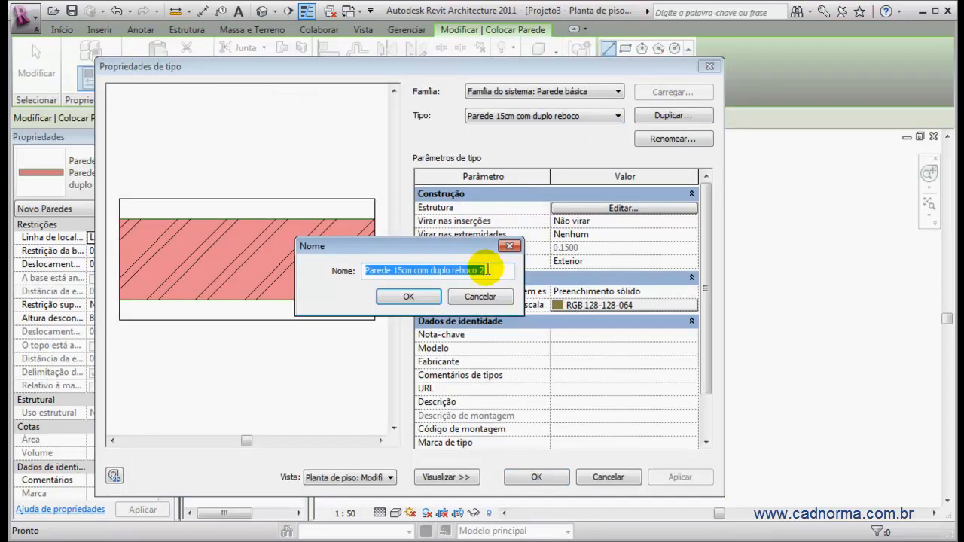
{"action": "left_click", "coordinate": [494, 271]}
{"action": "left_click", "coordinate": [482, 271]}
{"action": "key", "text": "BackSpace"}
{"action": "type", "text": "com impermeabil"}
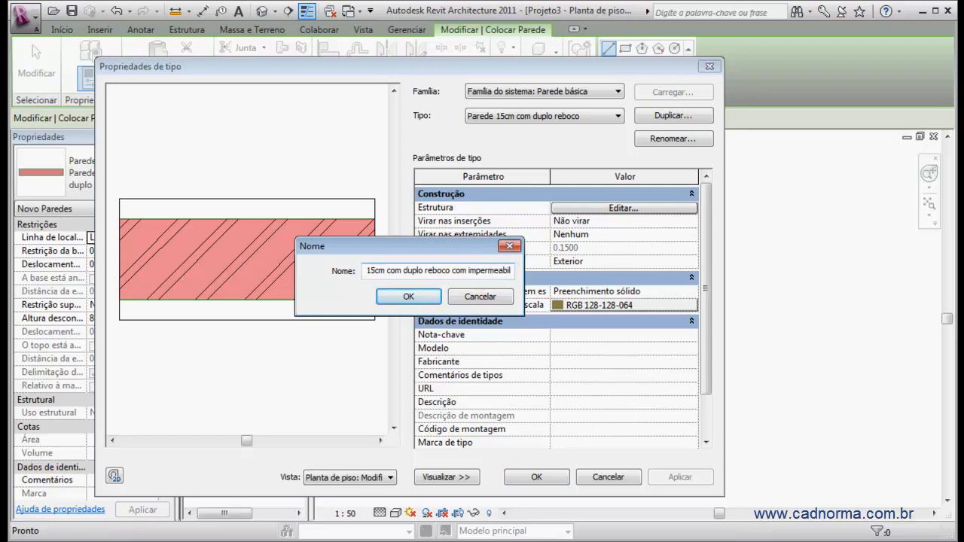
{"action": "type", "text": "ização"}
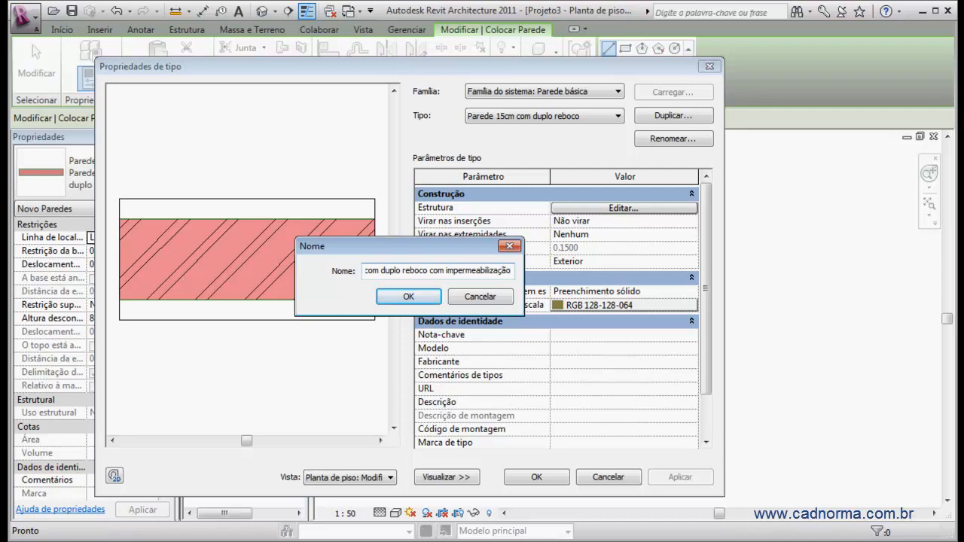
{"action": "left_click", "coordinate": [410, 298]}
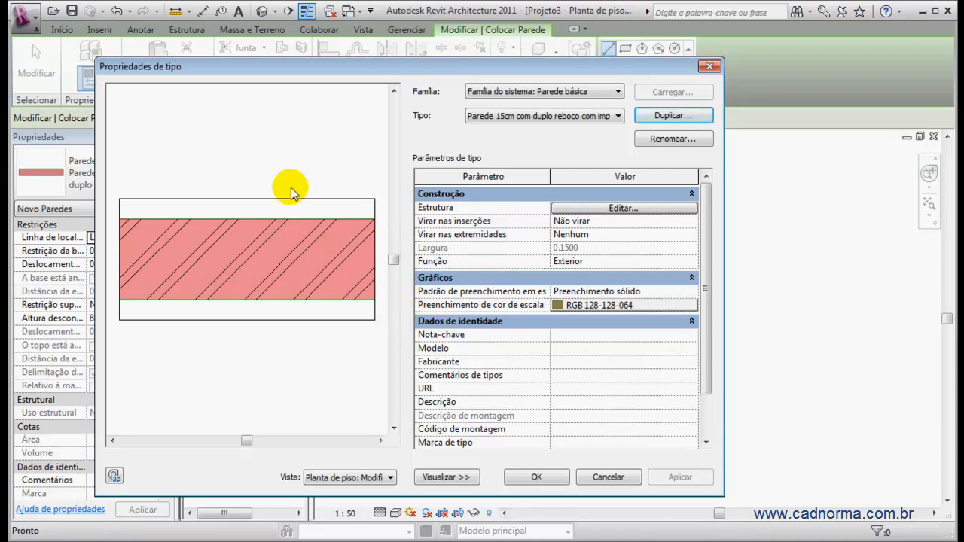
Hide and redisplay the wall type's preview, leaving it shown, and reposition the type properties dialog
{"action": "left_click", "coordinate": [444, 477]}
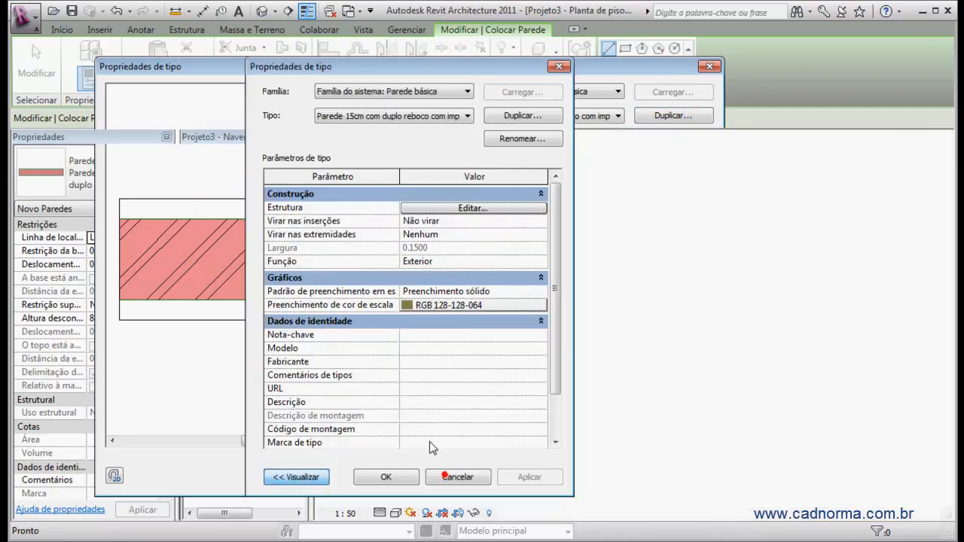
{"action": "left_click", "coordinate": [297, 478]}
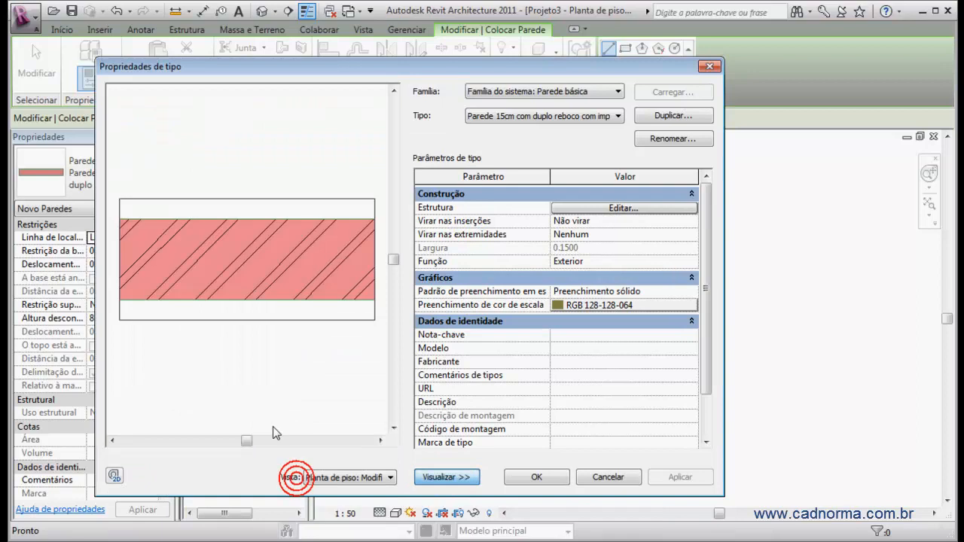
{"action": "left_click", "coordinate": [446, 477]}
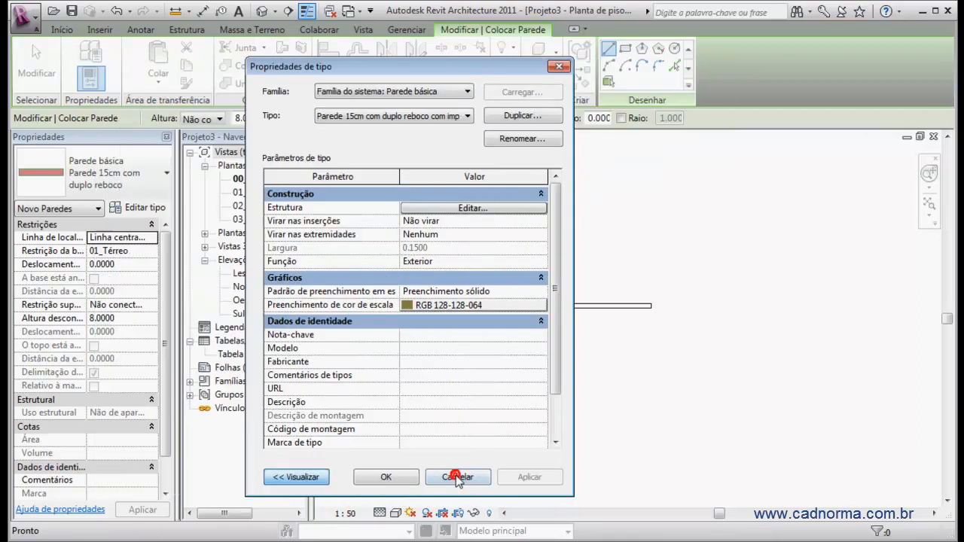
{"action": "left_click", "coordinate": [297, 478]}
{"action": "left_click_drag", "start_coordinate": [603, 71], "coordinate": [686, 66]}
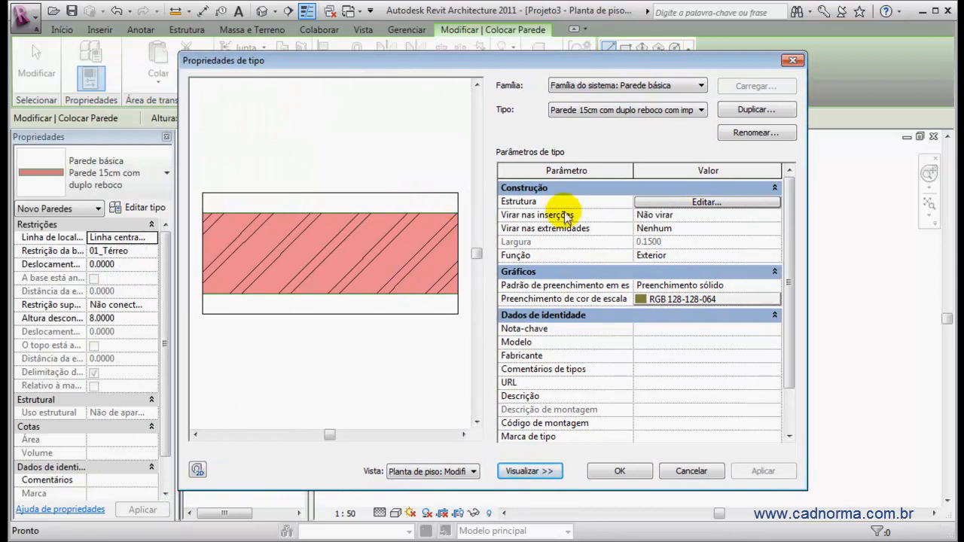
Insert a new layer between the exterior plaster and the core boundary in the wall's structure, keeping its function as Estrutura [1]
{"action": "left_click", "coordinate": [694, 202]}
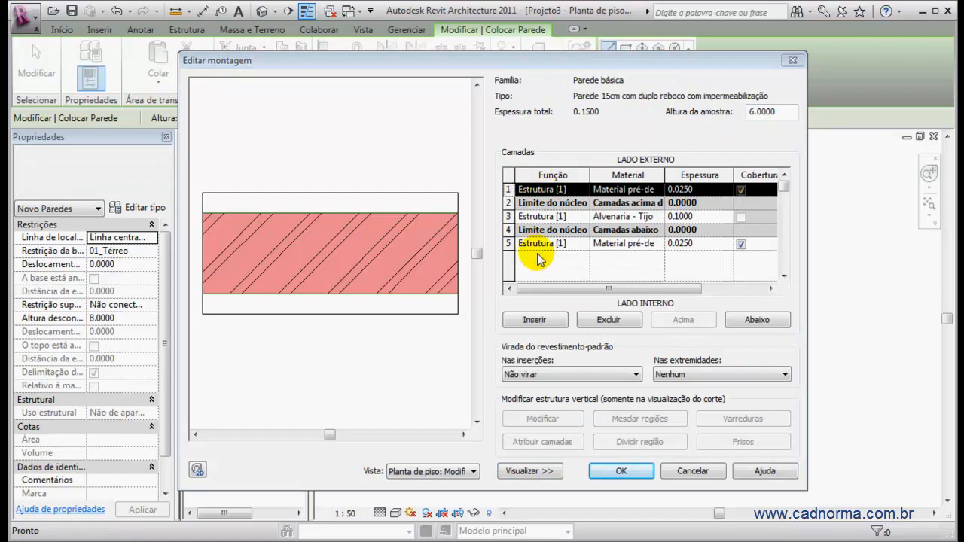
{"action": "left_click", "coordinate": [537, 319]}
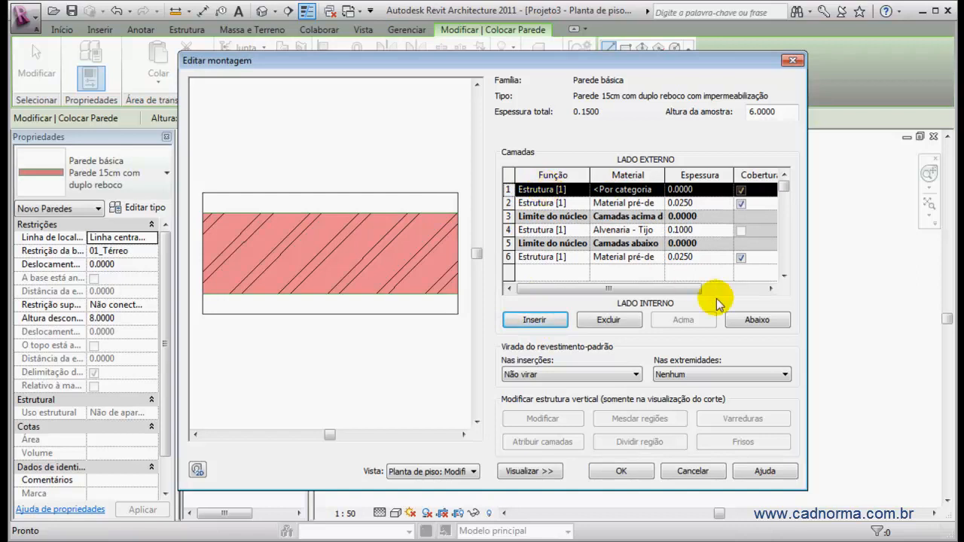
{"action": "left_click", "coordinate": [753, 319]}
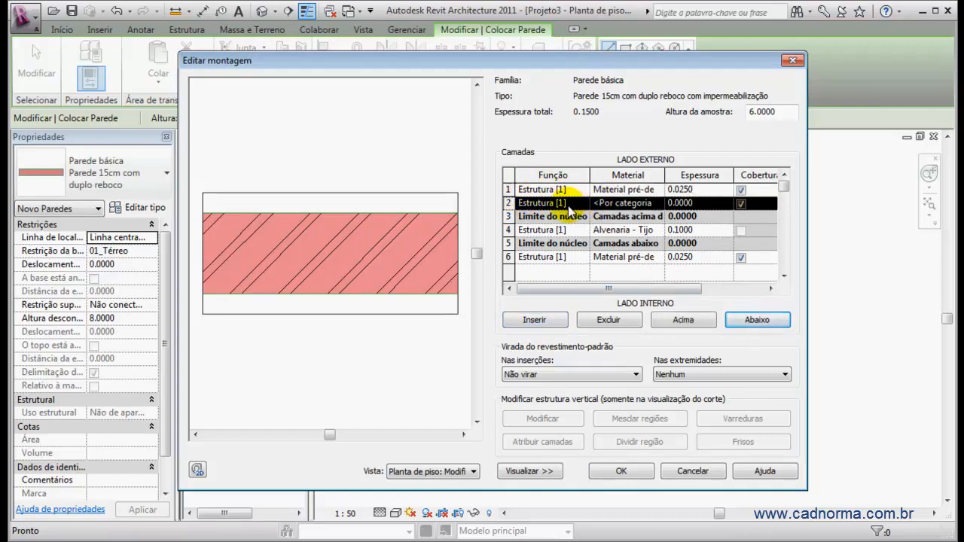
{"action": "left_click", "coordinate": [570, 205]}
{"action": "left_click", "coordinate": [583, 204]}
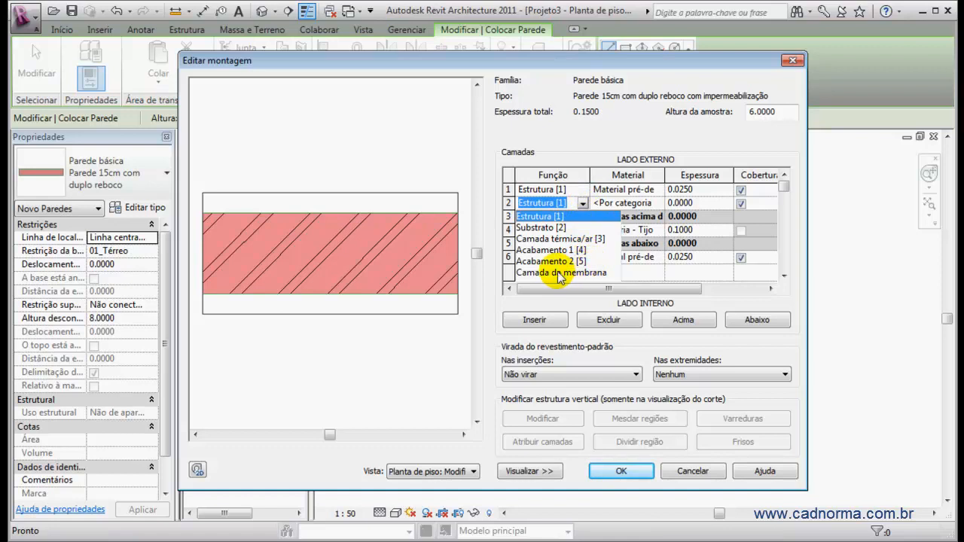
{"action": "left_click", "coordinate": [582, 203]}
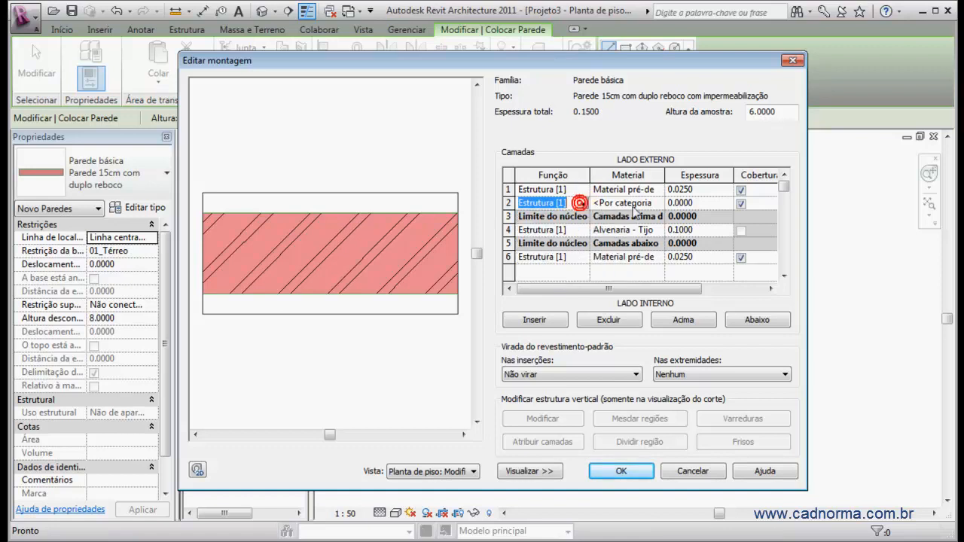
Open the material library for the new layer and select Barreiras à prova de vapor / umidade
{"action": "left_click", "coordinate": [633, 202]}
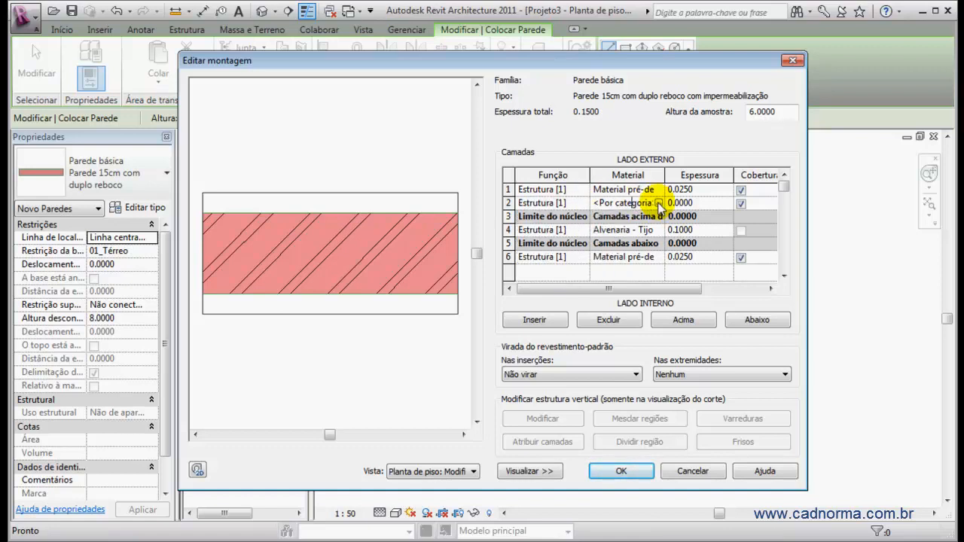
{"action": "left_click", "coordinate": [659, 203]}
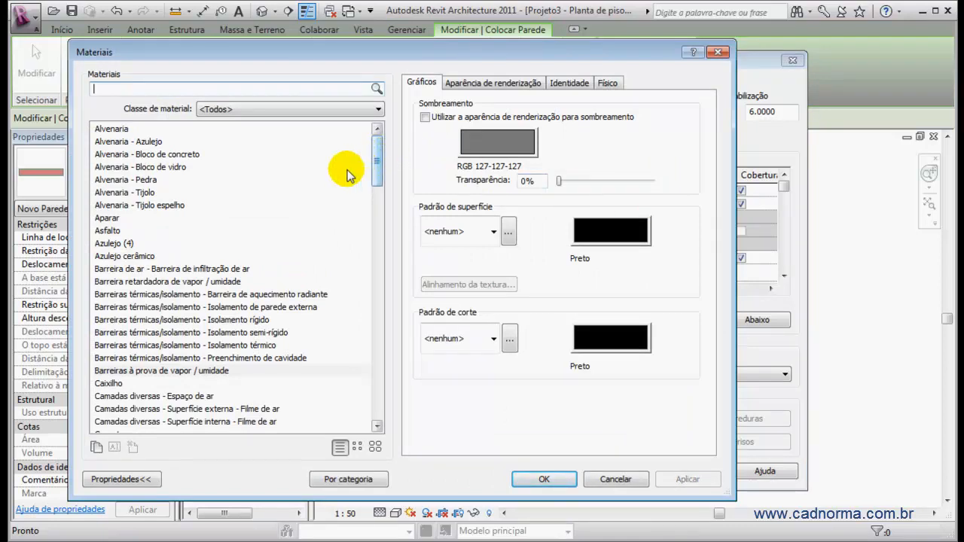
{"action": "left_click", "coordinate": [132, 372]}
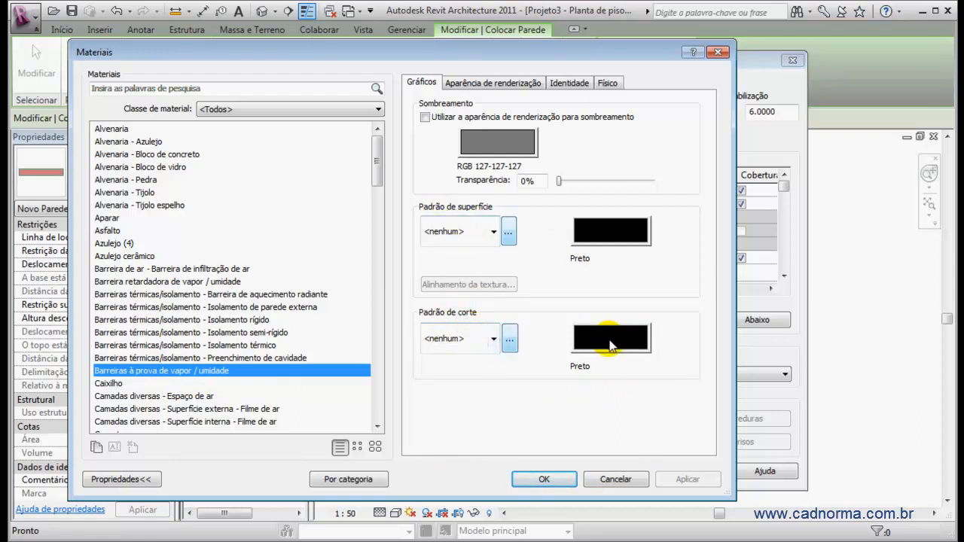
Give the Barreiras à prova de vapor / umidade material the Isolamento -Rígido cut pattern and assign it to the new layer
{"action": "left_click", "coordinate": [510, 339]}
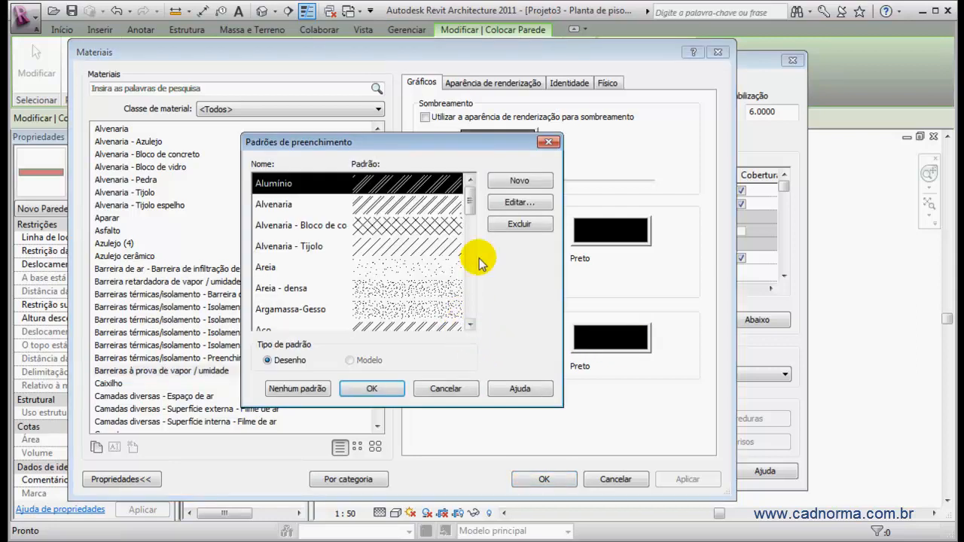
{"action": "left_click_drag", "start_coordinate": [468, 201], "coordinate": [467, 231]}
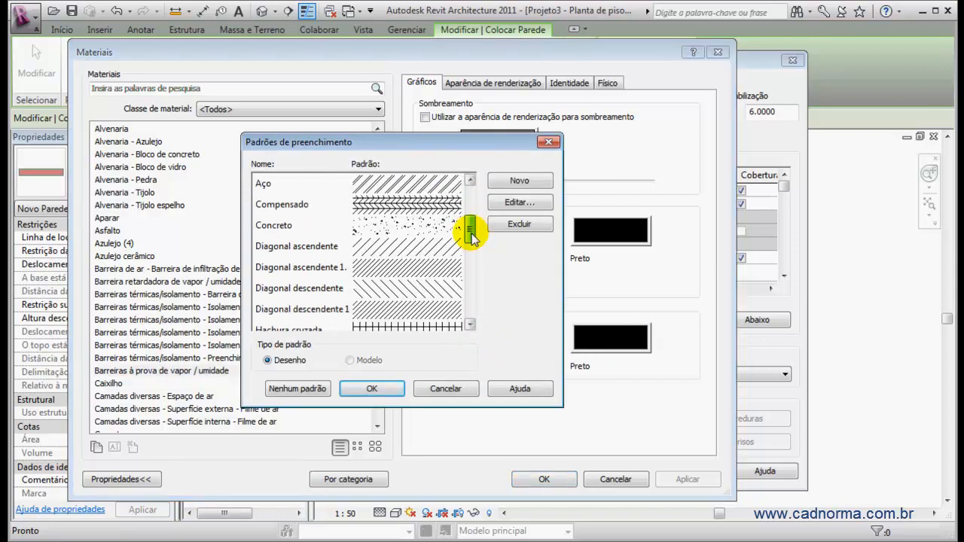
{"action": "scroll", "coordinate": [387, 215], "scroll_direction": "down", "scroll_amount": 3}
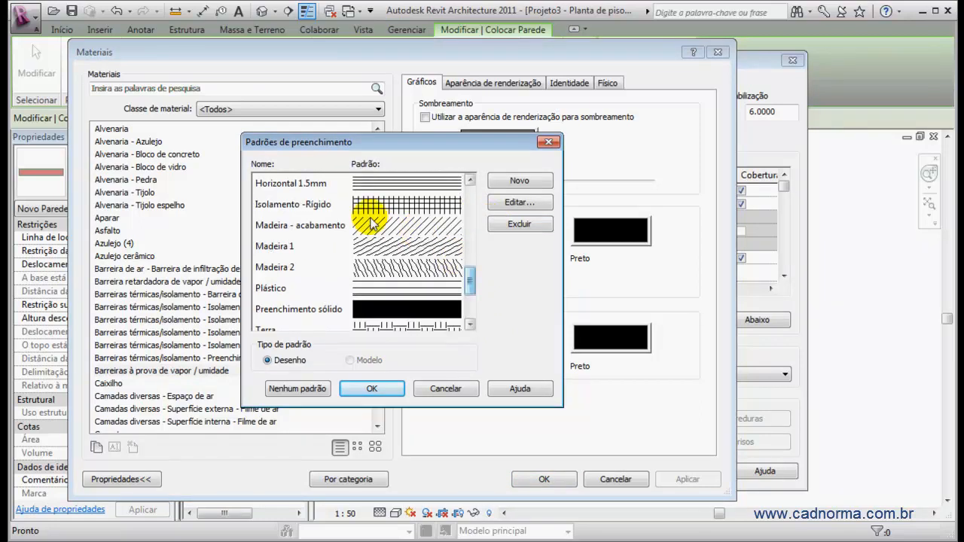
{"action": "left_click", "coordinate": [323, 204]}
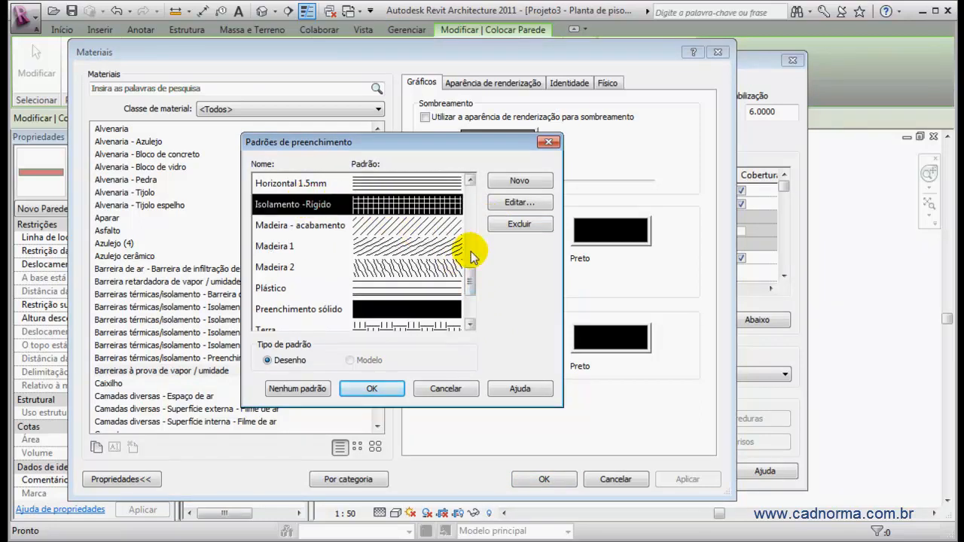
{"action": "left_click", "coordinate": [372, 389]}
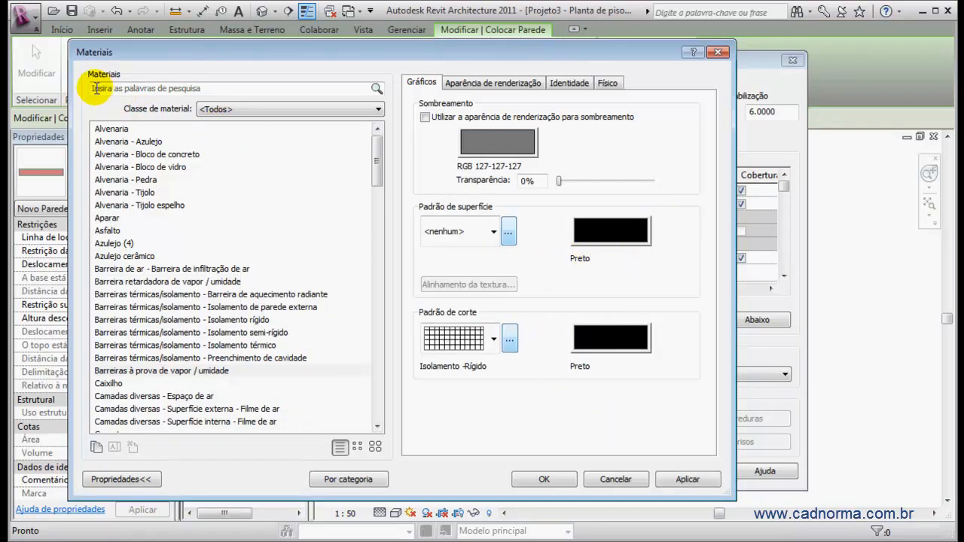
{"action": "left_click", "coordinate": [202, 372]}
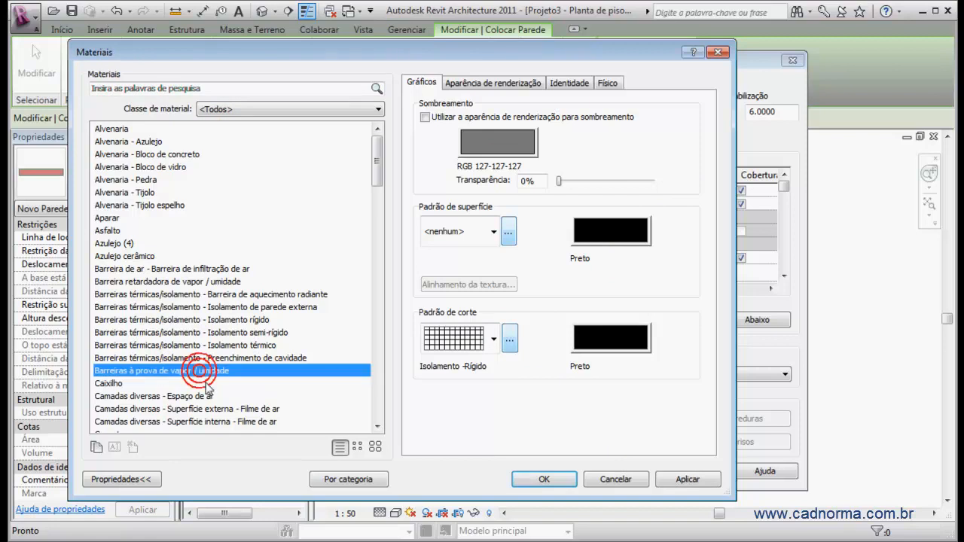
{"action": "left_click", "coordinate": [546, 479]}
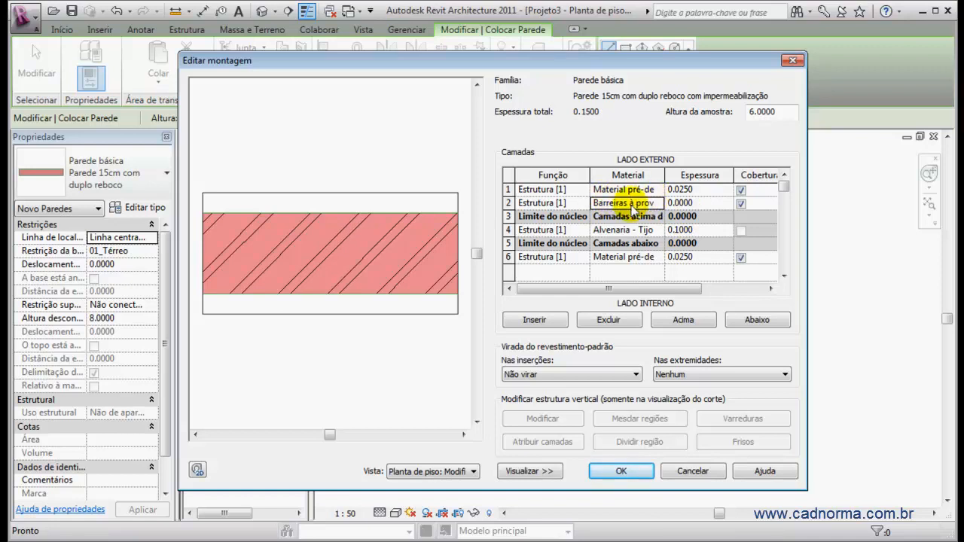
Set the exterior plaster layer's thickness to 0.0200 and the exterior moisture barrier's thickness to 0.0050
{"action": "left_click", "coordinate": [682, 190]}
{"action": "left_click", "coordinate": [683, 190]}
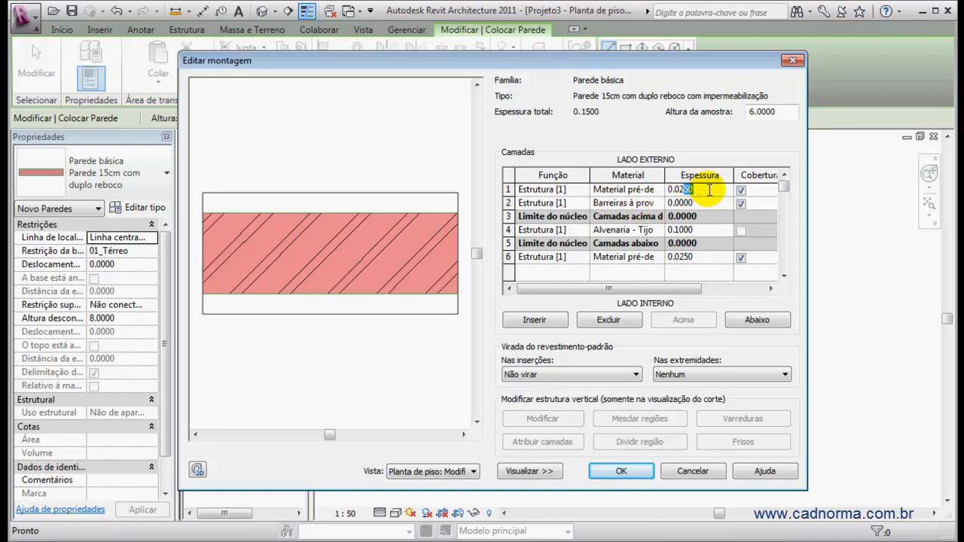
{"action": "type", "text": "00"}
{"action": "left_click", "coordinate": [687, 202]}
{"action": "left_click", "coordinate": [688, 202]}
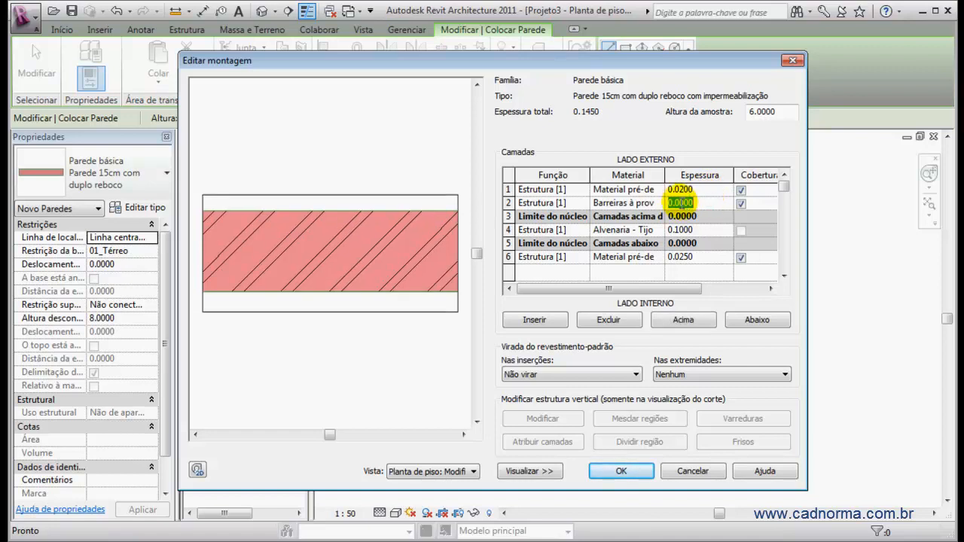
{"action": "left_click_drag", "start_coordinate": [685, 203], "coordinate": [709, 203]}
{"action": "type", "text": "5"}
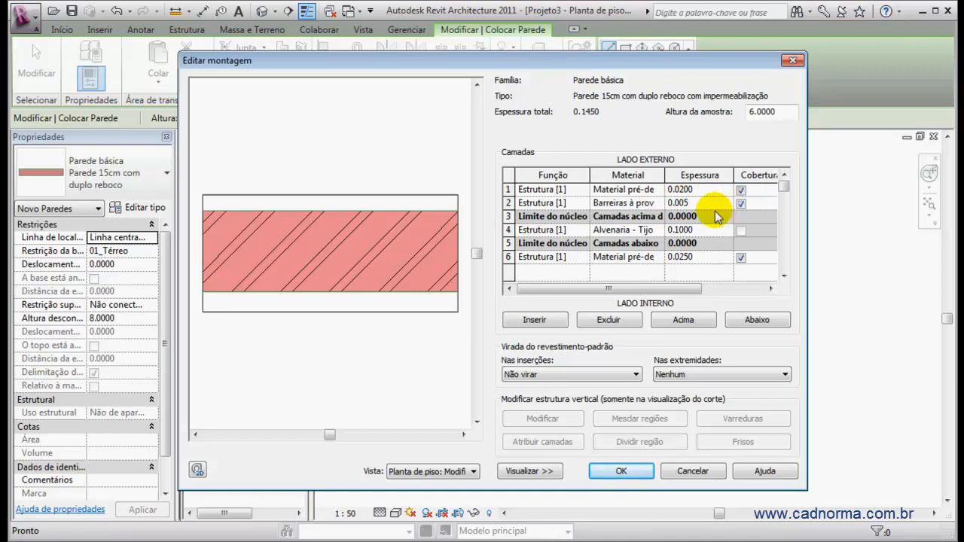
{"action": "type", "text": "0"}
{"action": "left_click", "coordinate": [694, 259]}
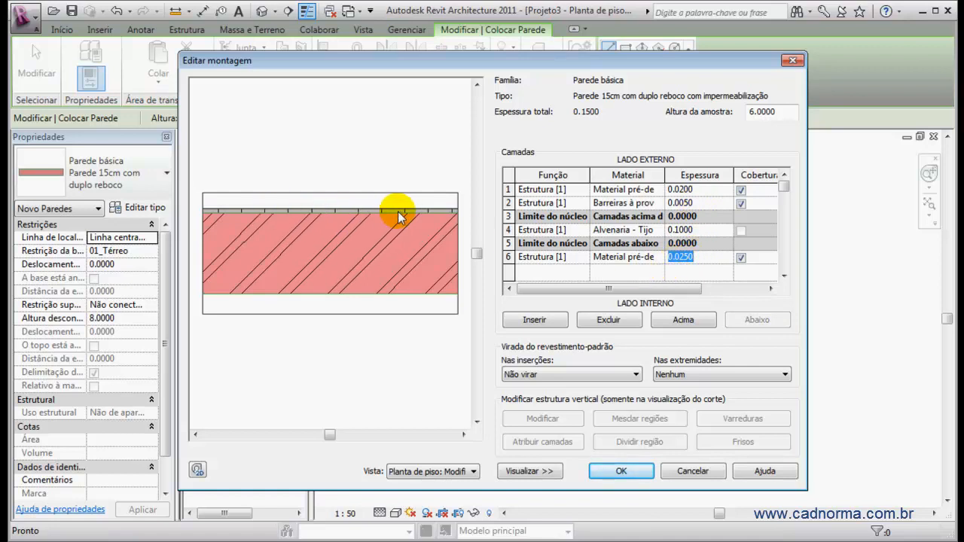
Insert a 0.0050 Barreiras à prova de vapor / umidade layer between the core and the interior plaster, and set that plaster to 0.0200
{"action": "left_click", "coordinate": [508, 257]}
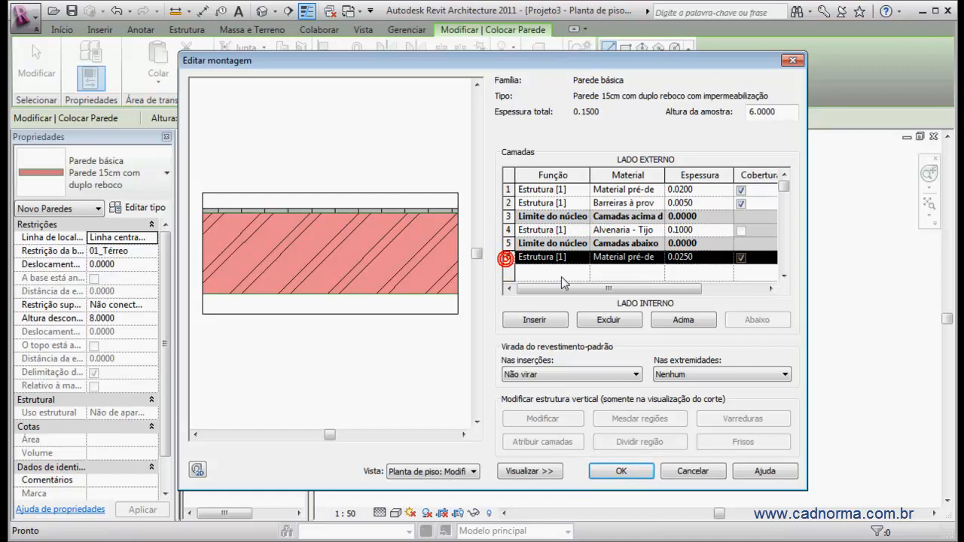
{"action": "left_click", "coordinate": [543, 321]}
{"action": "left_click", "coordinate": [646, 257]}
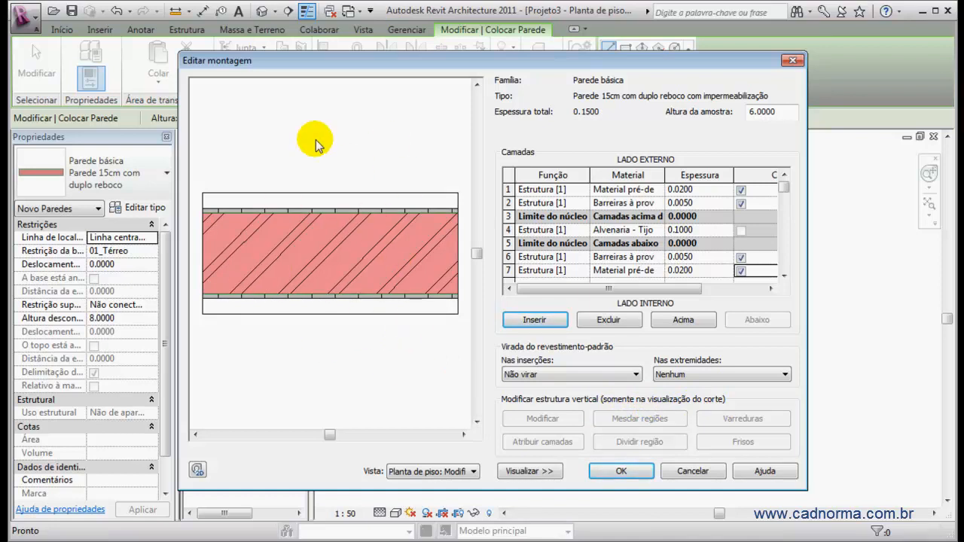
Switch the preview to the section view Corte: Modificar atributos do tipo and examine the wall's layers up close
{"action": "left_click", "coordinate": [345, 272]}
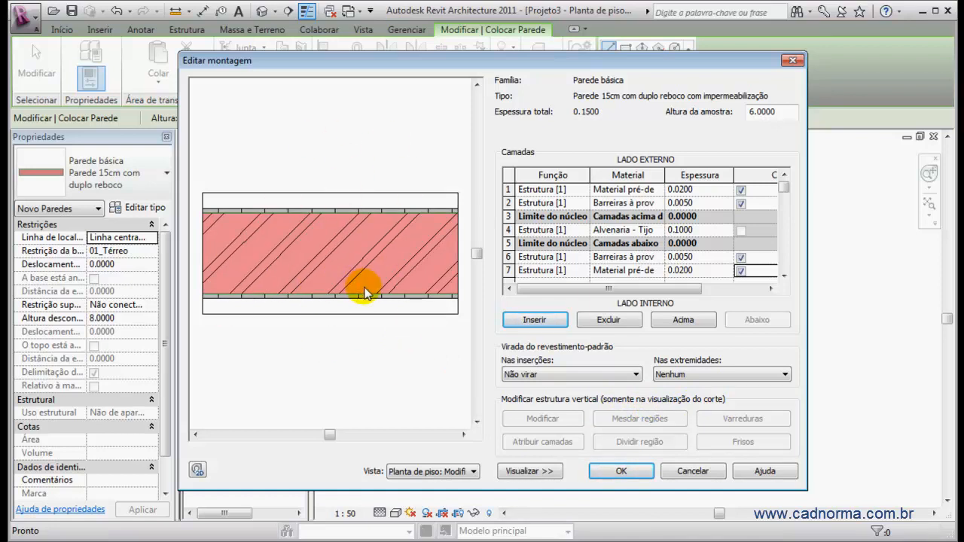
{"action": "left_click", "coordinate": [474, 472]}
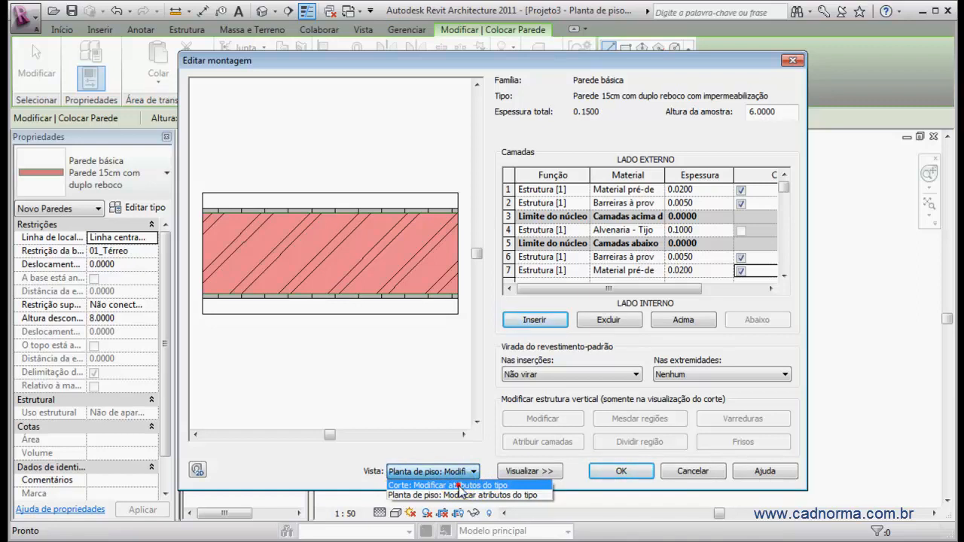
{"action": "left_click", "coordinate": [456, 486]}
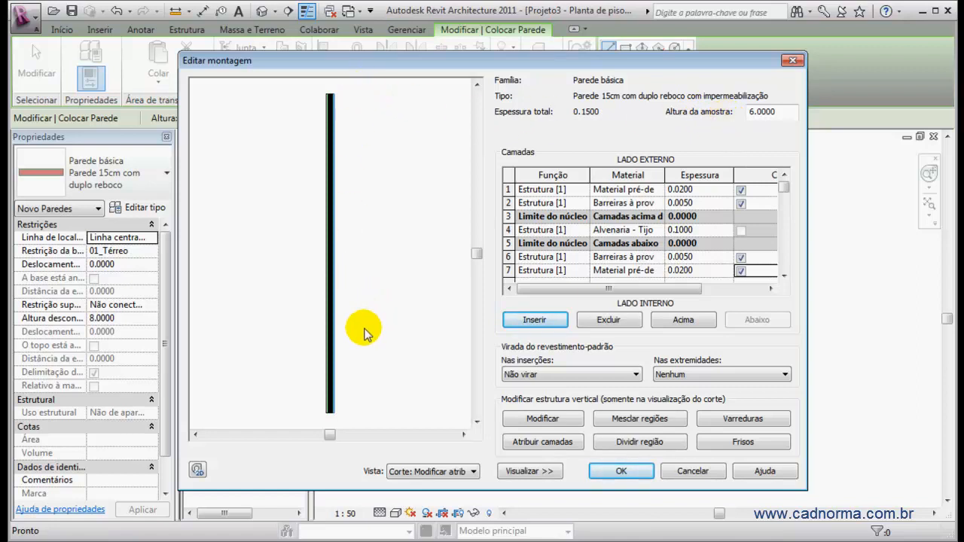
{"action": "scroll", "coordinate": [339, 393], "scroll_direction": "up", "scroll_amount": 3}
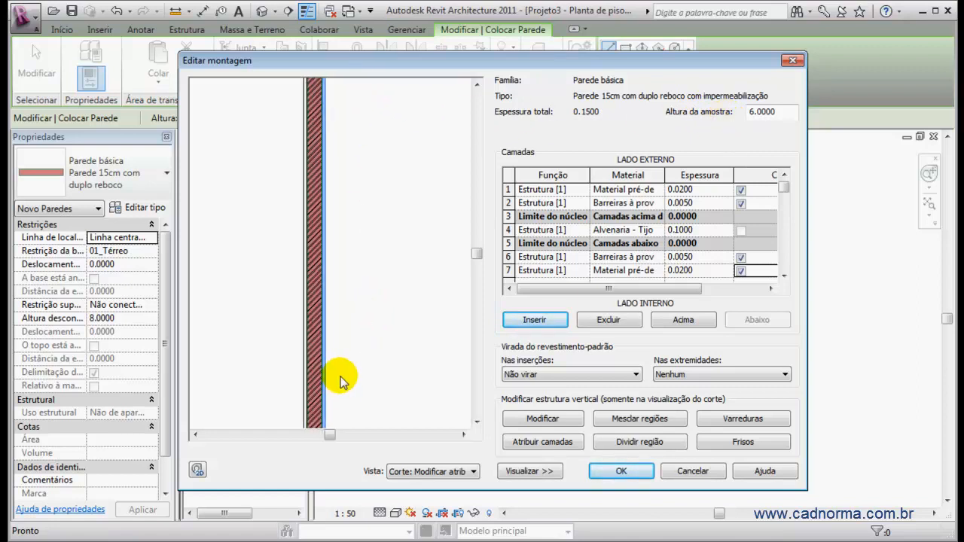
{"action": "scroll", "coordinate": [354, 294], "scroll_direction": "up", "scroll_amount": 3}
{"action": "scroll", "coordinate": [316, 301], "scroll_direction": "up", "scroll_amount": 3}
{"action": "scroll", "coordinate": [354, 282], "scroll_direction": "down", "scroll_amount": 3}
{"action": "scroll", "coordinate": [372, 290], "scroll_direction": "down", "scroll_amount": 3}
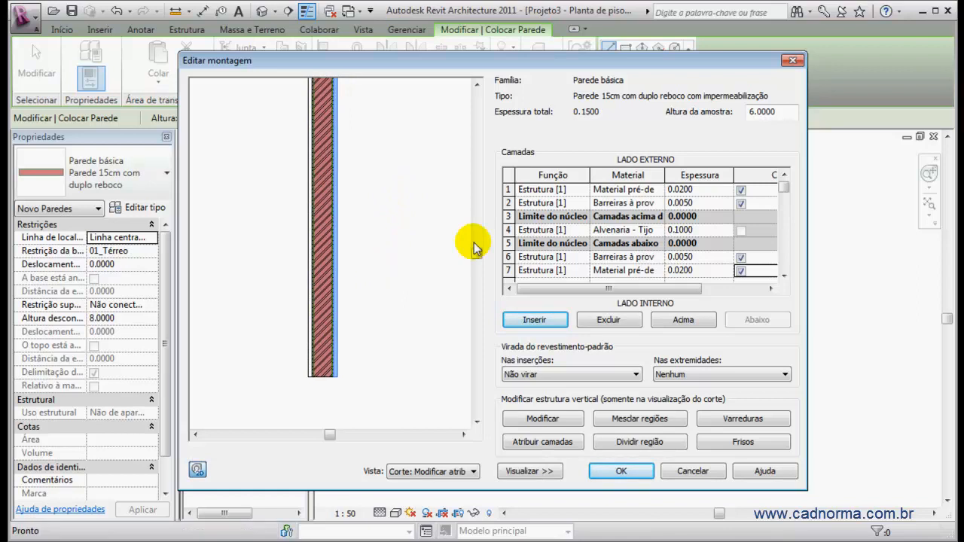
Set the sample height to 1.0000 and inspect the lower end of the wall in the section preview
{"action": "left_click_drag", "start_coordinate": [780, 111], "coordinate": [737, 121]}
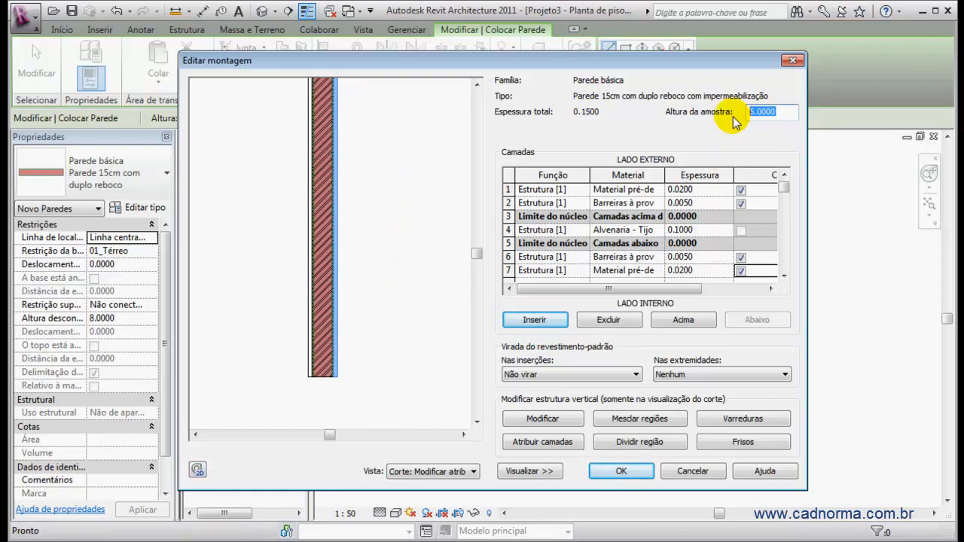
{"action": "type", "text": "1"}
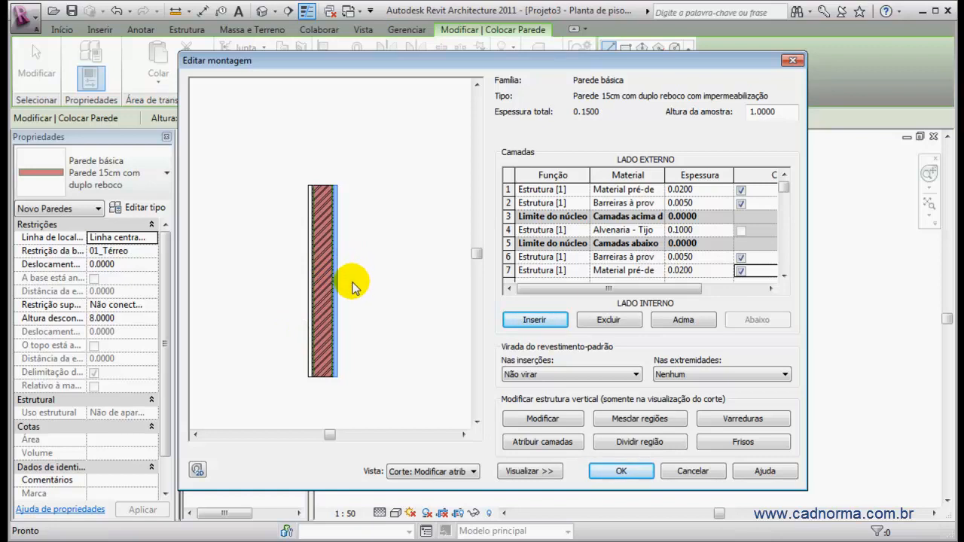
{"action": "scroll", "coordinate": [355, 284], "scroll_direction": "up", "scroll_amount": 3}
{"action": "middle_click_drag", "start_coordinate": [355, 295], "coordinate": [374, 266]}
{"action": "scroll", "coordinate": [371, 296], "scroll_direction": "up", "scroll_amount": 1}
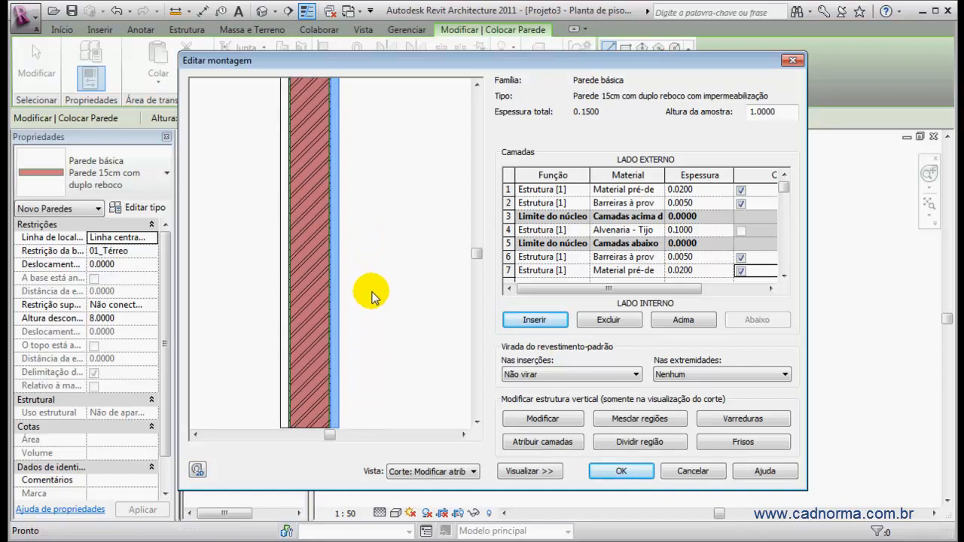
{"action": "middle_click_drag", "start_coordinate": [376, 307], "coordinate": [402, 286]}
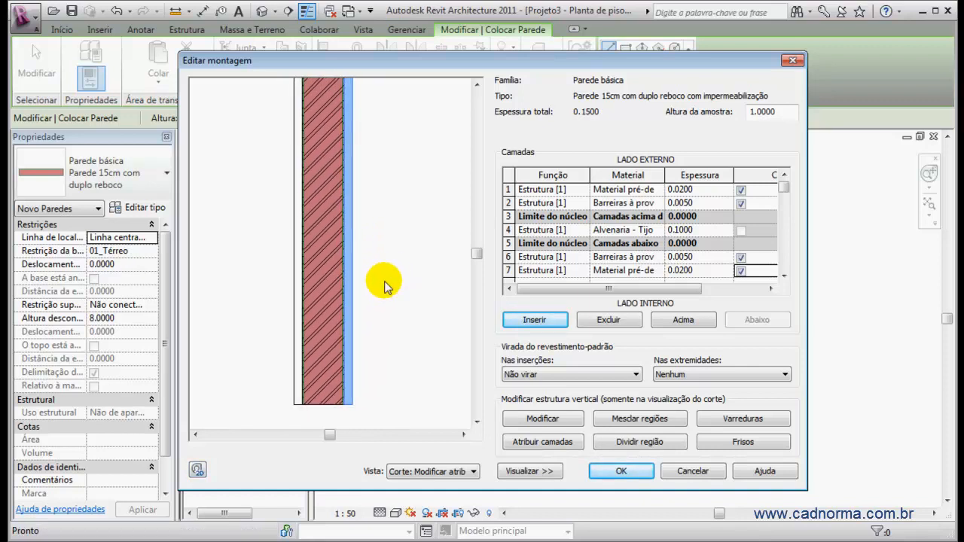
{"action": "scroll", "coordinate": [371, 394], "scroll_direction": "up", "scroll_amount": 2}
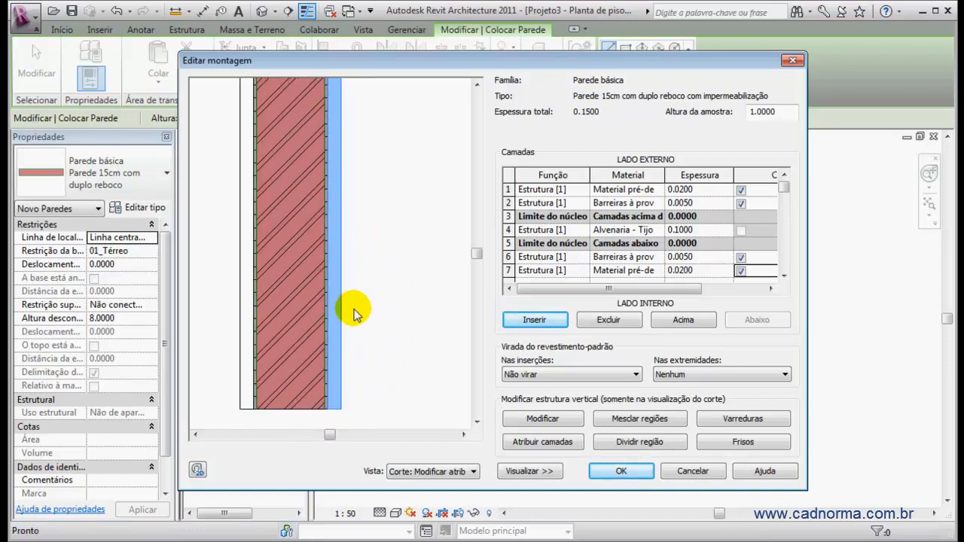
{"action": "scroll", "coordinate": [370, 344], "scroll_direction": "down", "scroll_amount": 1}
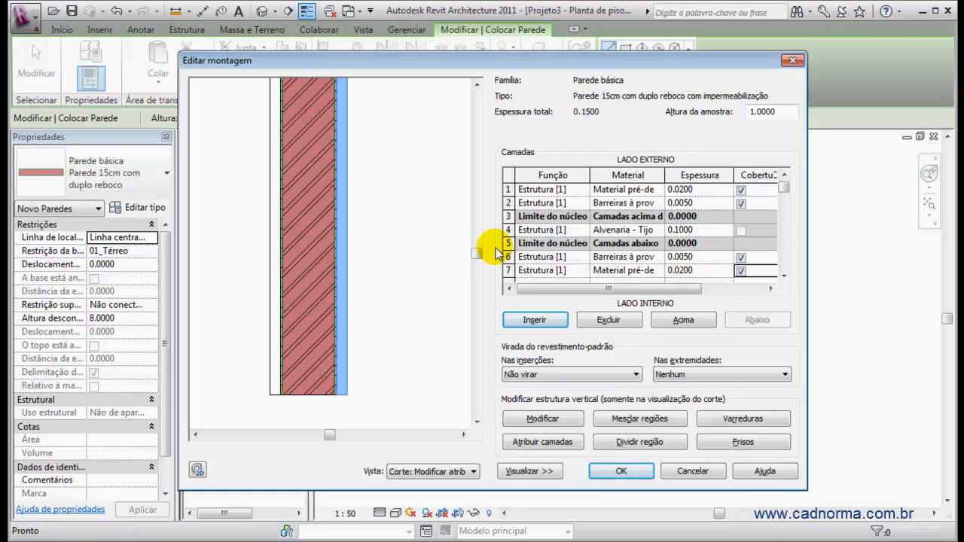
Accept the layer assembly and reopen the wall type's structure for editing
{"action": "left_click", "coordinate": [618, 472]}
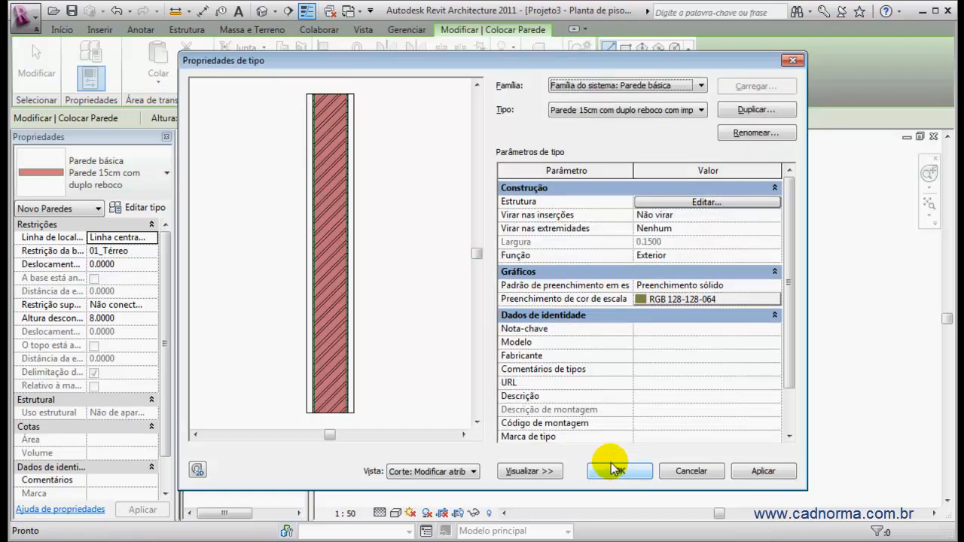
{"action": "left_click", "coordinate": [693, 202]}
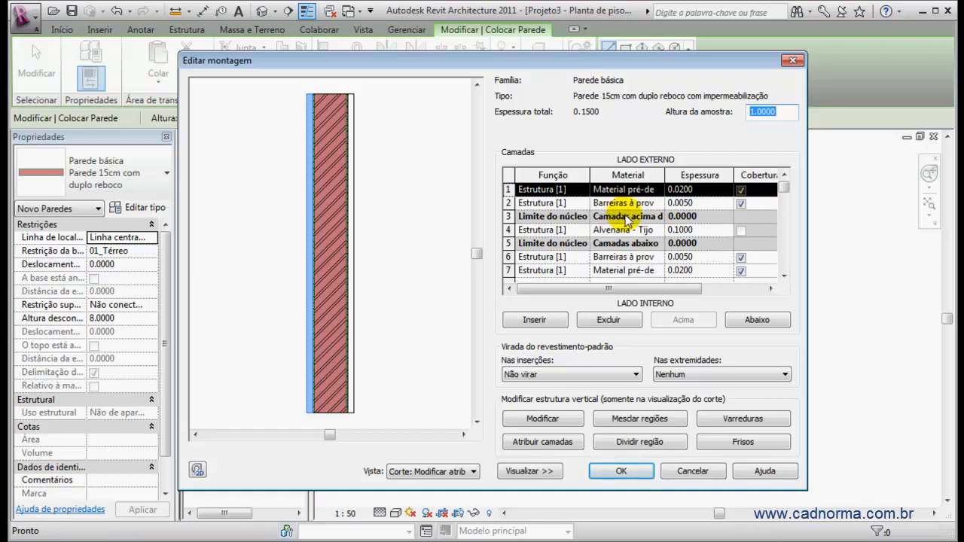
{"action": "left_click", "coordinate": [394, 275]}
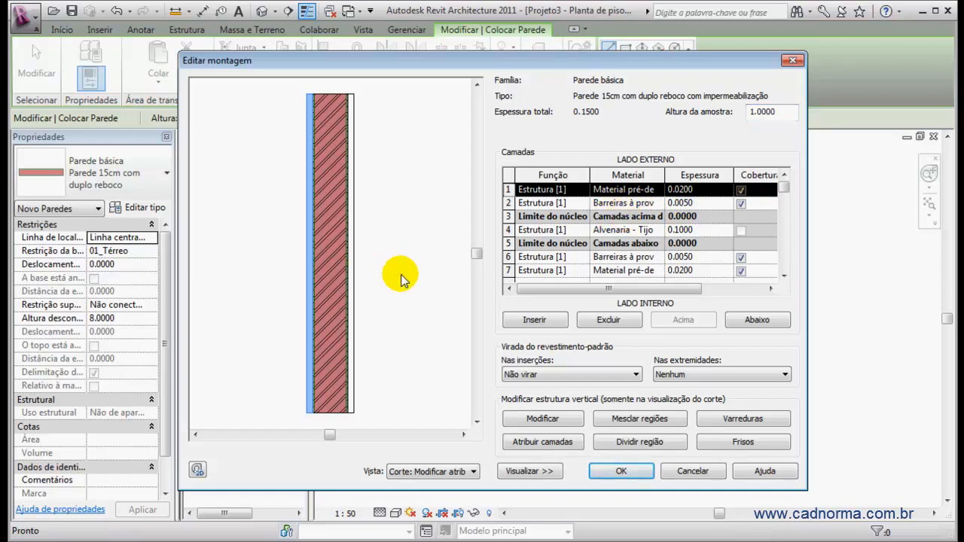
Enable modification of the vertical structure and examine the lower end of the wall section, using the SteeringWheels navigation in the preview
{"action": "left_click", "coordinate": [542, 420]}
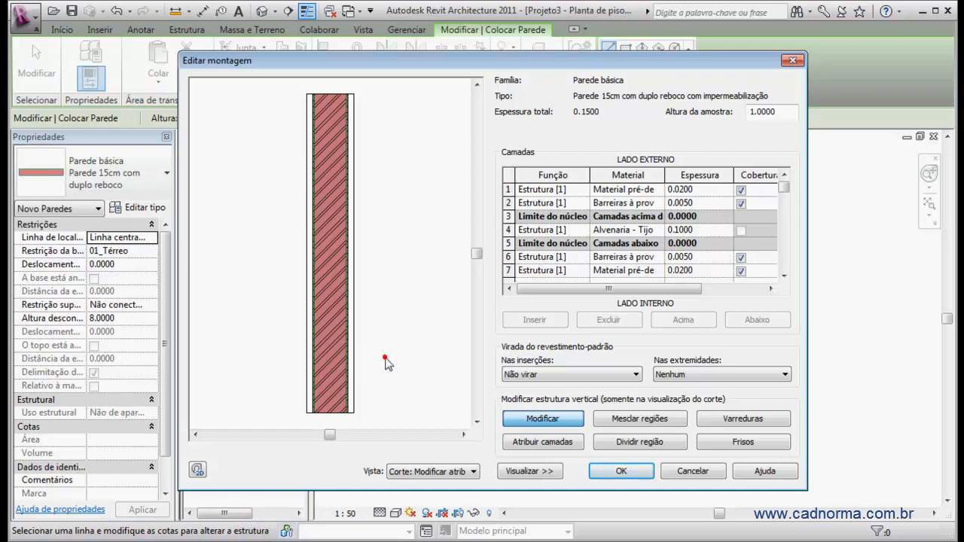
{"action": "scroll", "coordinate": [372, 380], "scroll_direction": "up", "scroll_amount": 3}
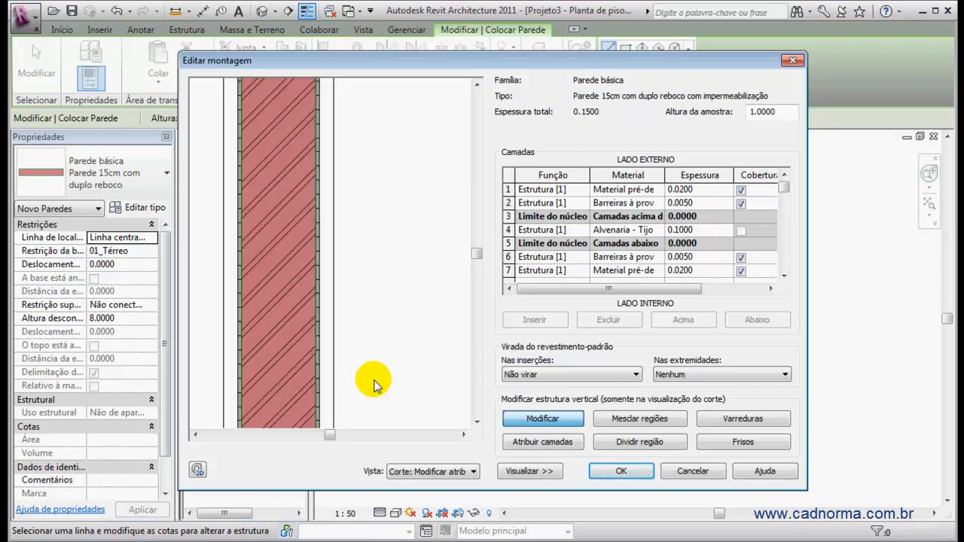
{"action": "left_click_drag", "start_coordinate": [477, 254], "coordinate": [475, 279]}
{"action": "left_click_drag", "start_coordinate": [327, 434], "coordinate": [312, 437]}
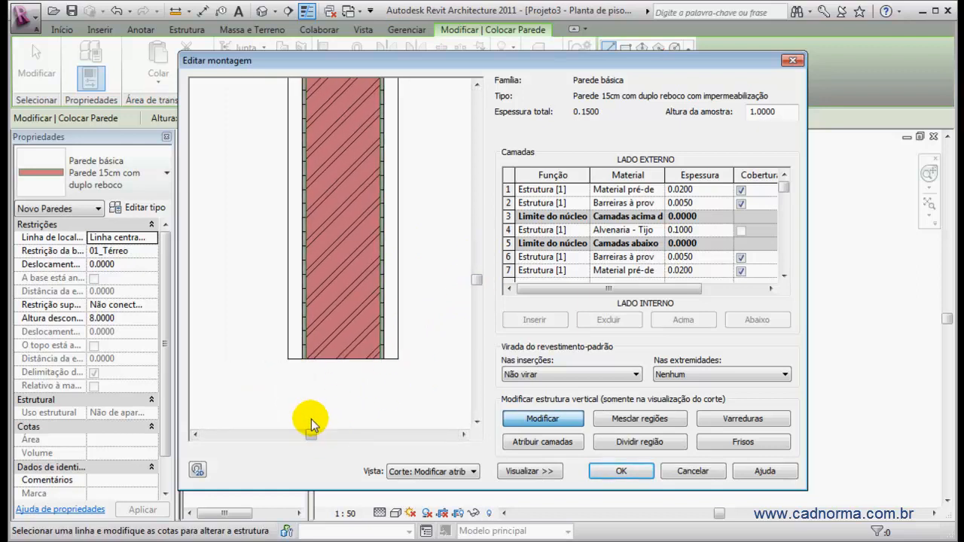
{"action": "left_click", "coordinate": [197, 472]}
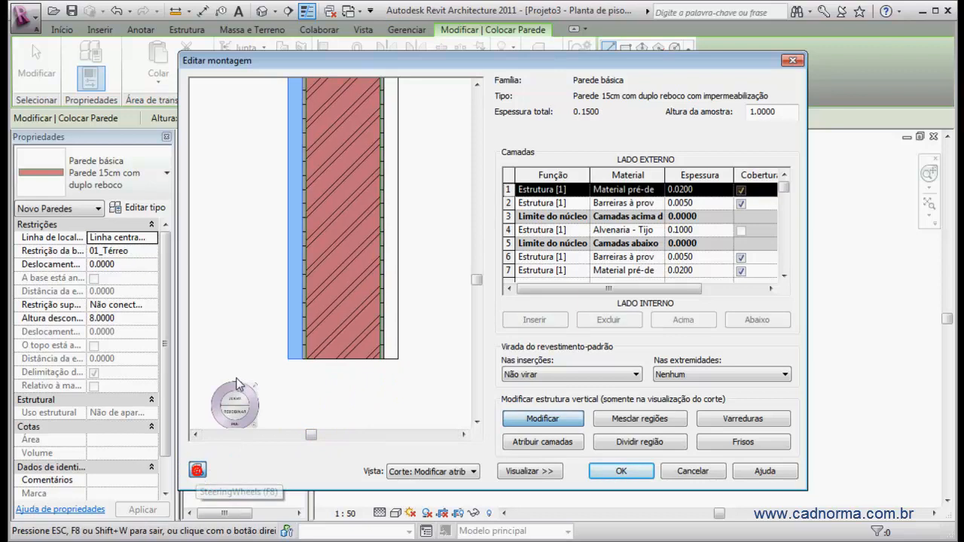
{"action": "left_click", "coordinate": [264, 290]}
{"action": "left_click_drag", "start_coordinate": [264, 290], "coordinate": [241, 293]}
{"action": "left_click_drag", "start_coordinate": [251, 327], "coordinate": [231, 332]}
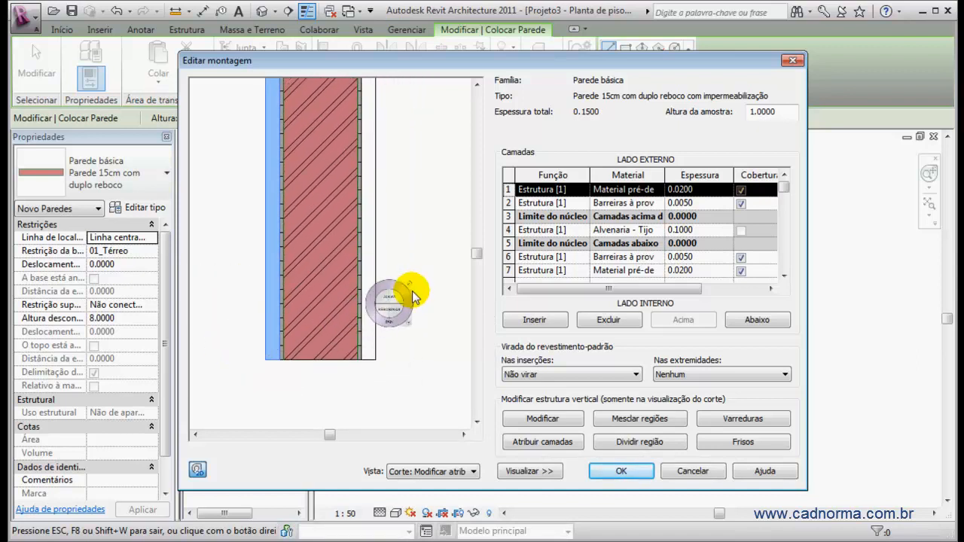
{"action": "scroll", "coordinate": [428, 281], "scroll_direction": "up", "scroll_amount": 2}
{"action": "scroll", "coordinate": [425, 286], "scroll_direction": "down", "scroll_amount": 3}
{"action": "scroll", "coordinate": [417, 295], "scroll_direction": "up", "scroll_amount": 2}
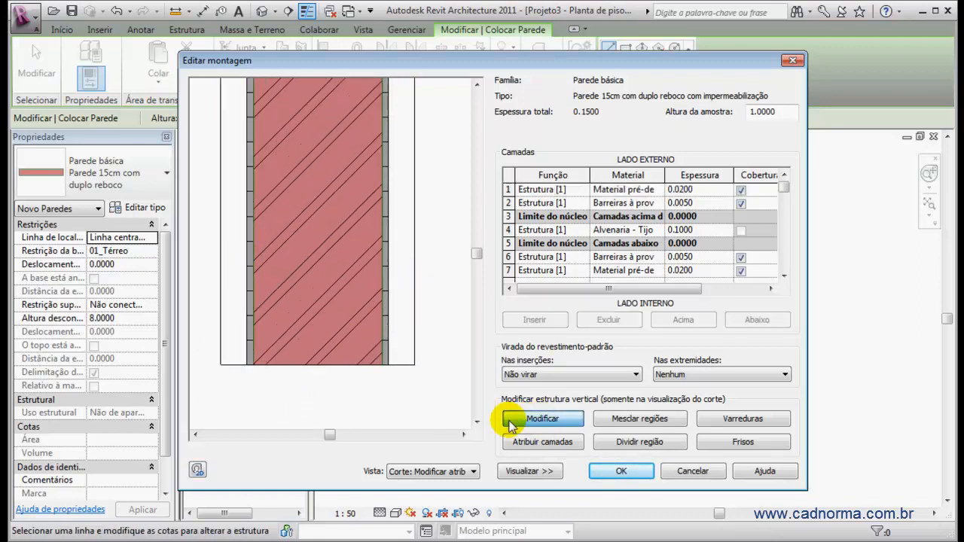
Try setting the exterior plaster layer to 0.0100 through the dimension of its outer boundary in the section preview
{"action": "left_click", "coordinate": [223, 259]}
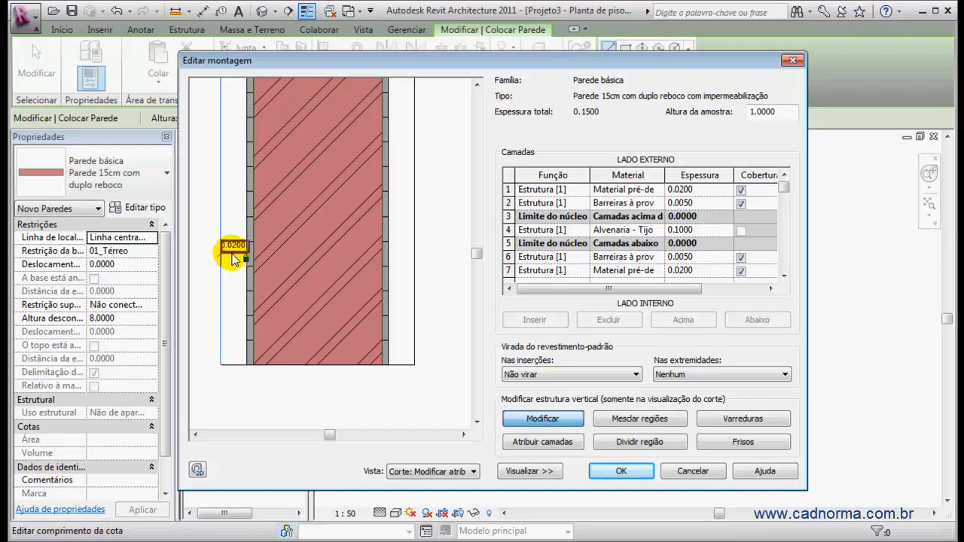
{"action": "left_click", "coordinate": [229, 251]}
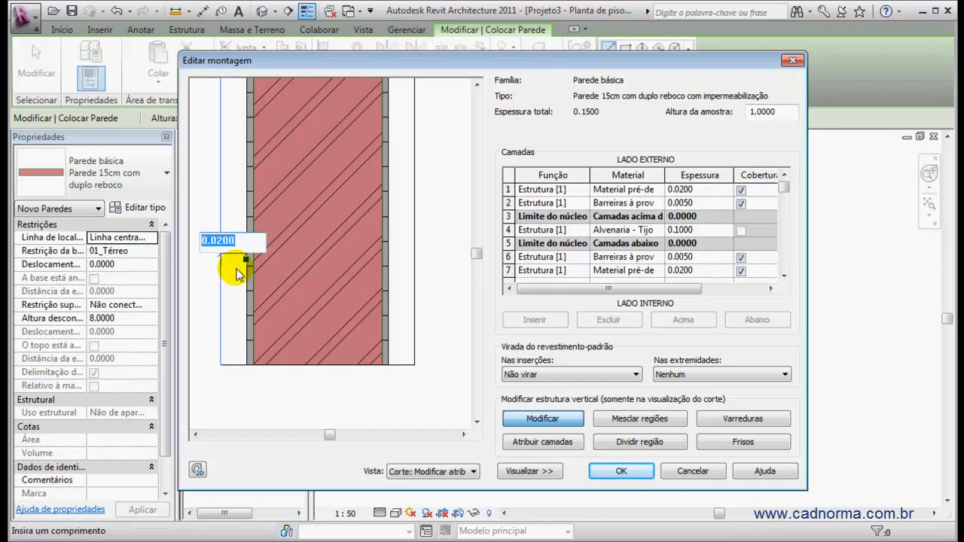
{"action": "left_click_drag", "start_coordinate": [217, 243], "coordinate": [252, 242]}
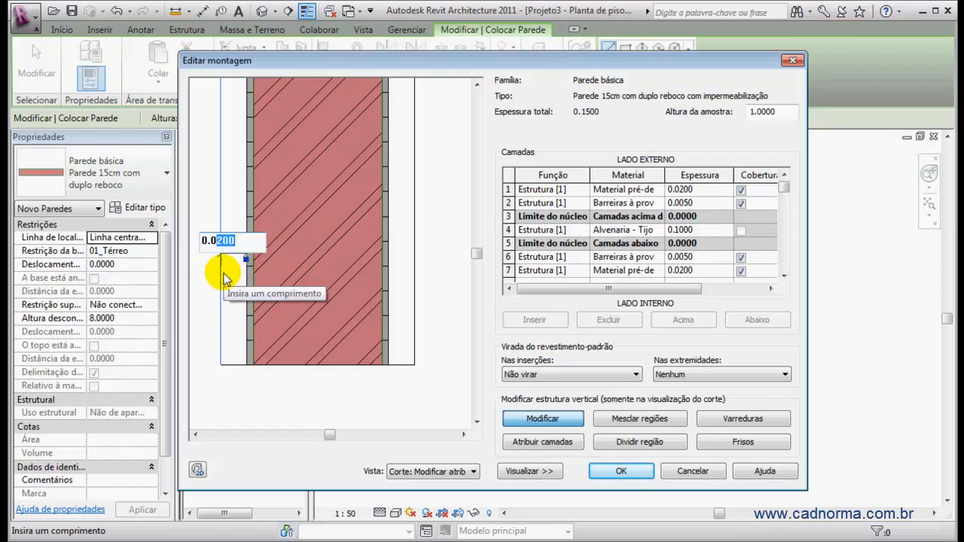
{"action": "type", "text": "1"}
{"action": "left_click", "coordinate": [267, 388]}
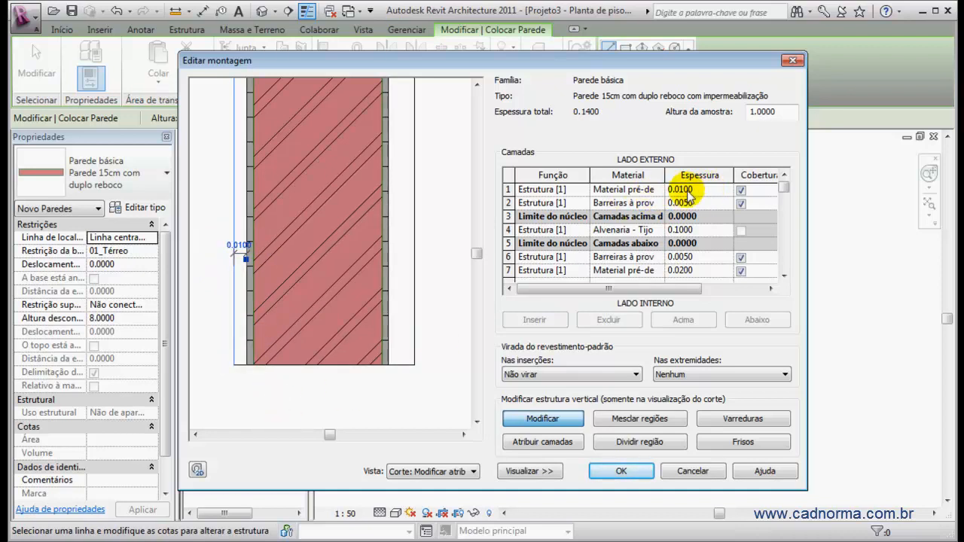
Discard the layer assembly changes and reopen the wall type's structure for editing
{"action": "left_click", "coordinate": [698, 192]}
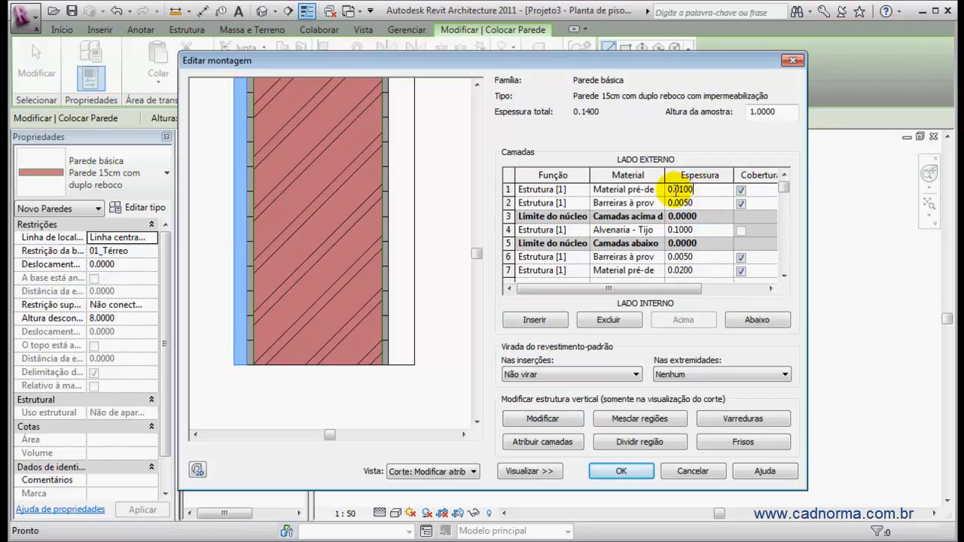
{"action": "left_click_drag", "start_coordinate": [671, 191], "coordinate": [712, 190]}
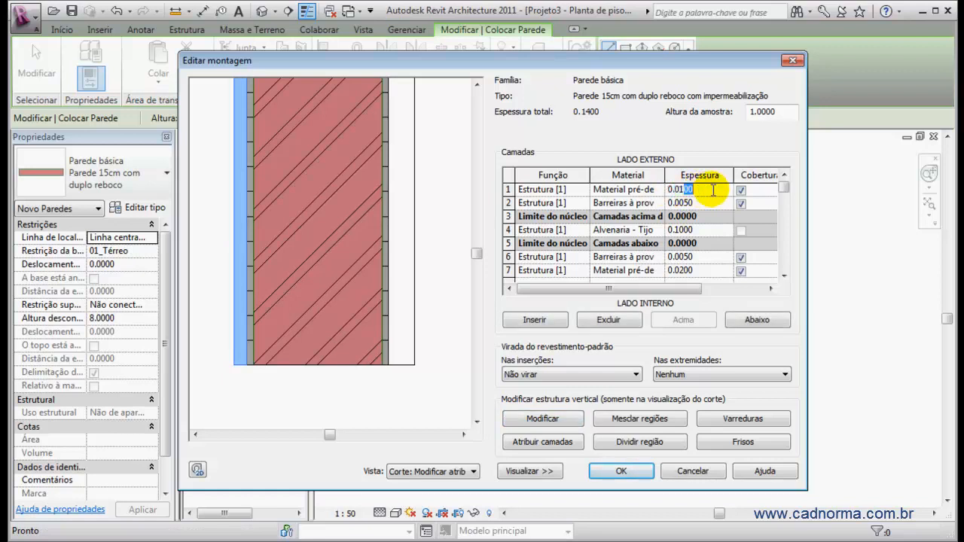
{"action": "left_click", "coordinate": [576, 112]}
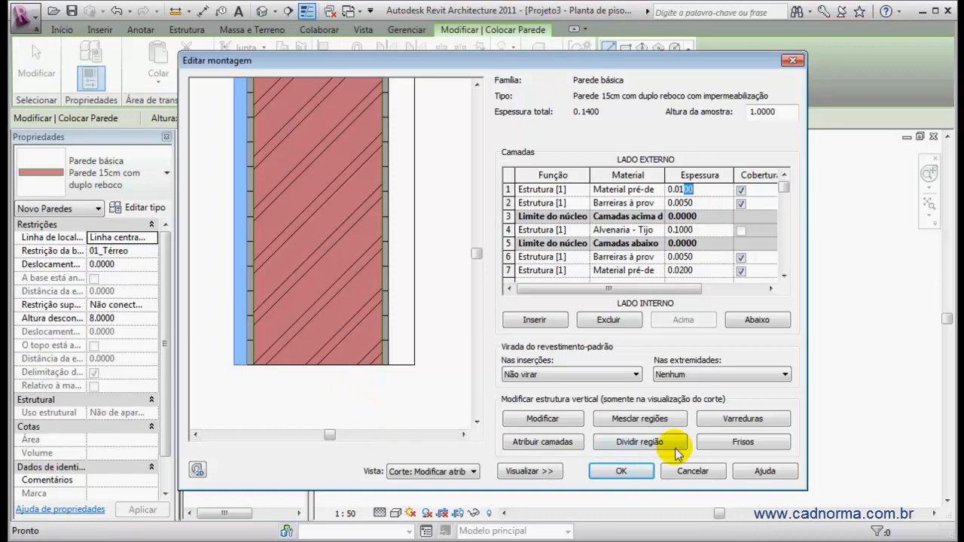
{"action": "left_click", "coordinate": [692, 471]}
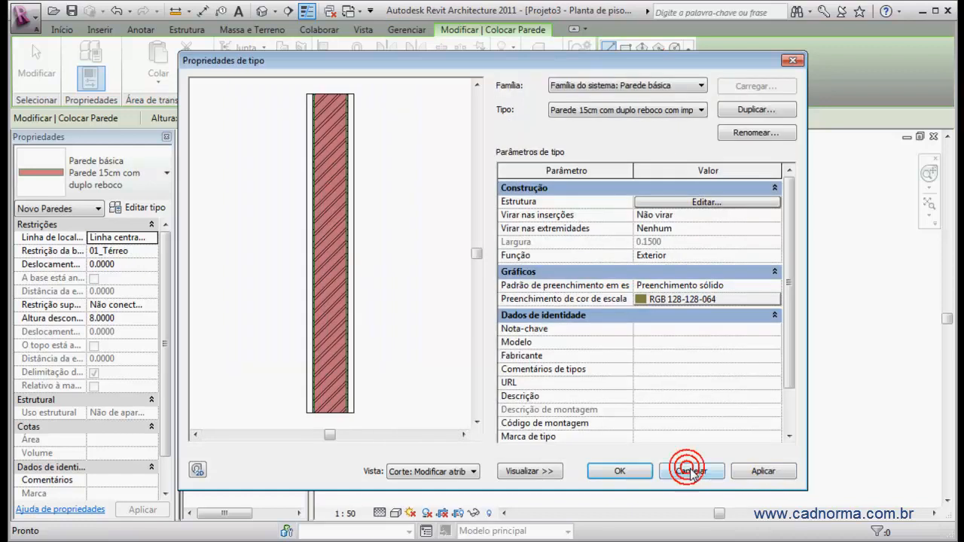
{"action": "left_click", "coordinate": [653, 202]}
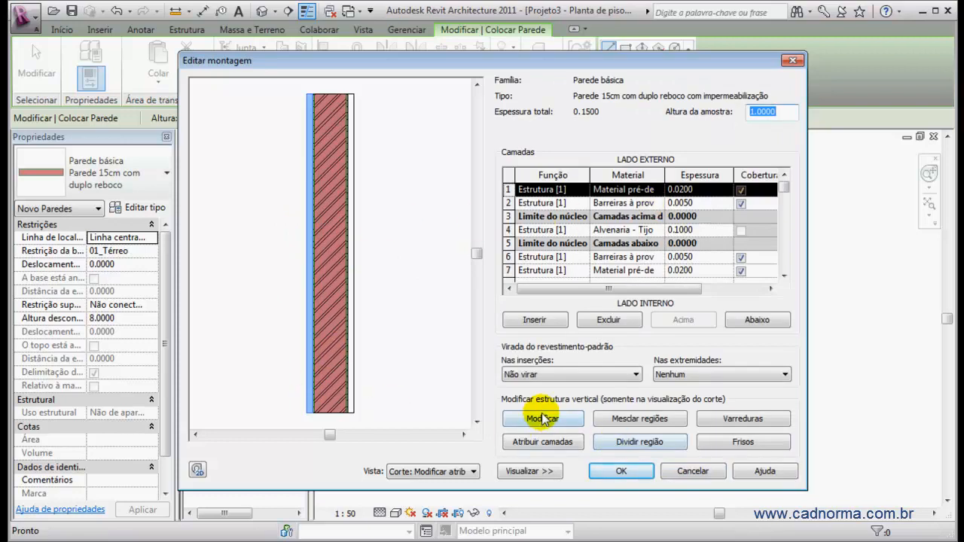
Shift the boundary between the exterior plaster and the waterproofing layer in the section preview so the plaster dimension is 0.0100
{"action": "left_click", "coordinate": [388, 395]}
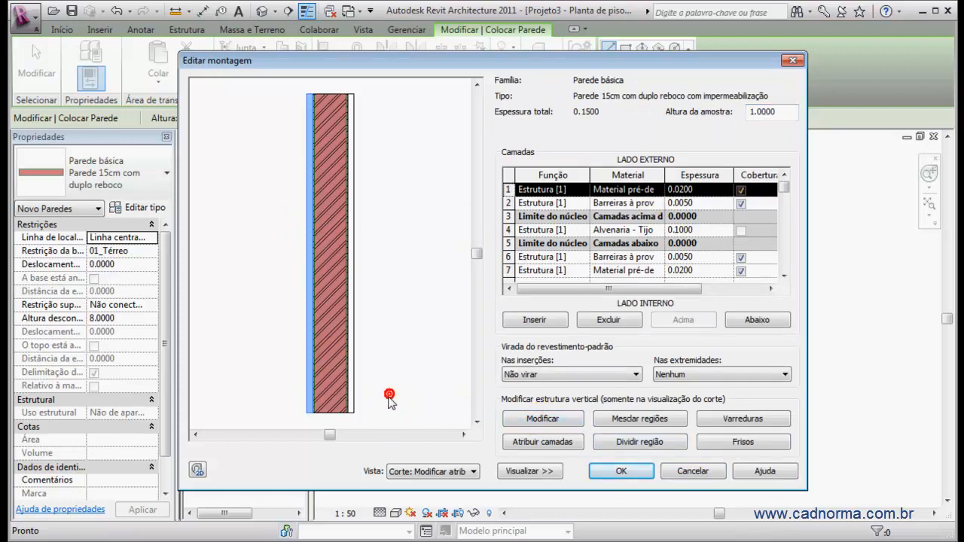
{"action": "scroll", "coordinate": [388, 396], "scroll_direction": "up", "scroll_amount": 2}
{"action": "middle_click_drag", "start_coordinate": [370, 399], "coordinate": [407, 238]}
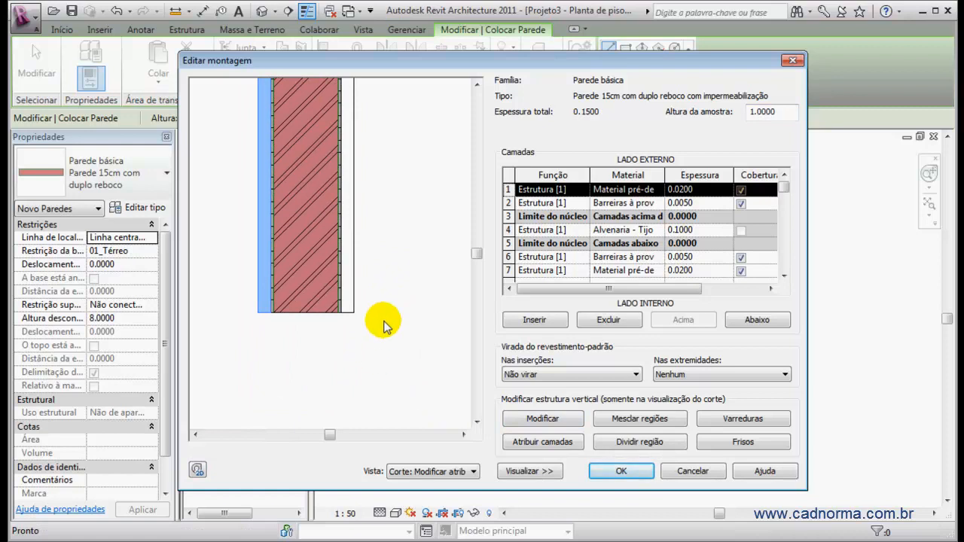
{"action": "left_click", "coordinate": [541, 418]}
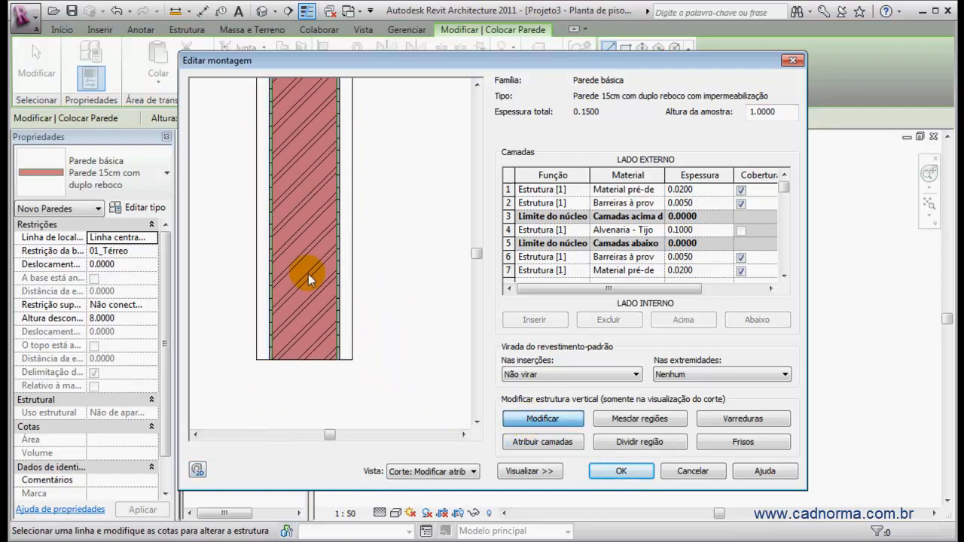
{"action": "scroll", "coordinate": [258, 221], "scroll_direction": "up", "scroll_amount": 2}
{"action": "scroll", "coordinate": [357, 241], "scroll_direction": "down", "scroll_amount": 1}
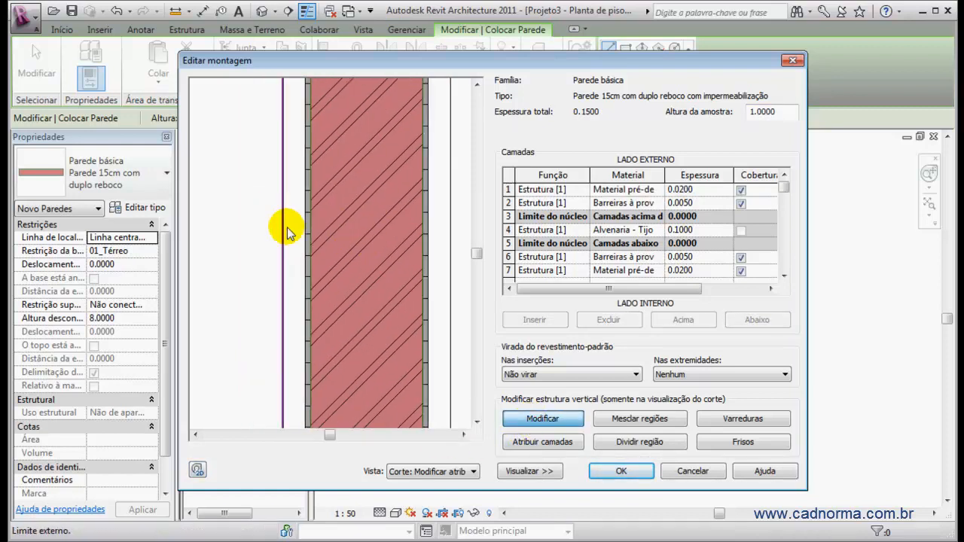
{"action": "left_click", "coordinate": [305, 247]}
{"action": "scroll", "coordinate": [294, 256], "scroll_direction": "up", "scroll_amount": 2}
{"action": "scroll", "coordinate": [305, 245], "scroll_direction": "up", "scroll_amount": 2}
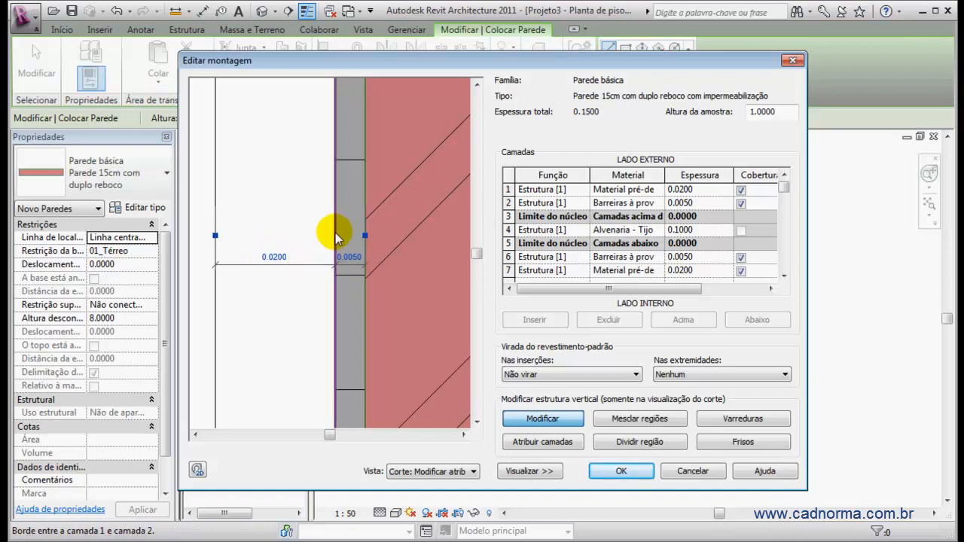
{"action": "left_click", "coordinate": [276, 258]}
{"action": "left_click", "coordinate": [260, 277]}
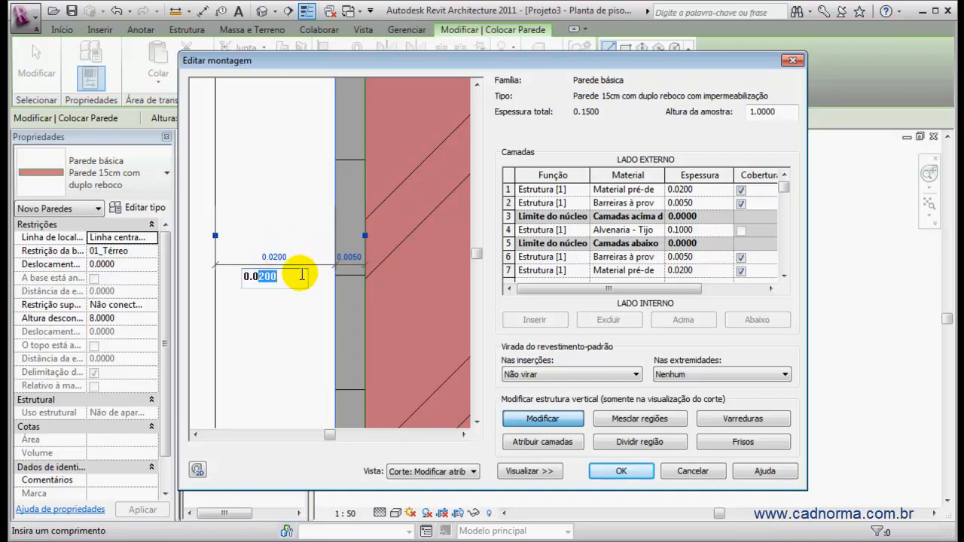
{"action": "type", "text": "1"}
{"action": "key", "text": "Return"}
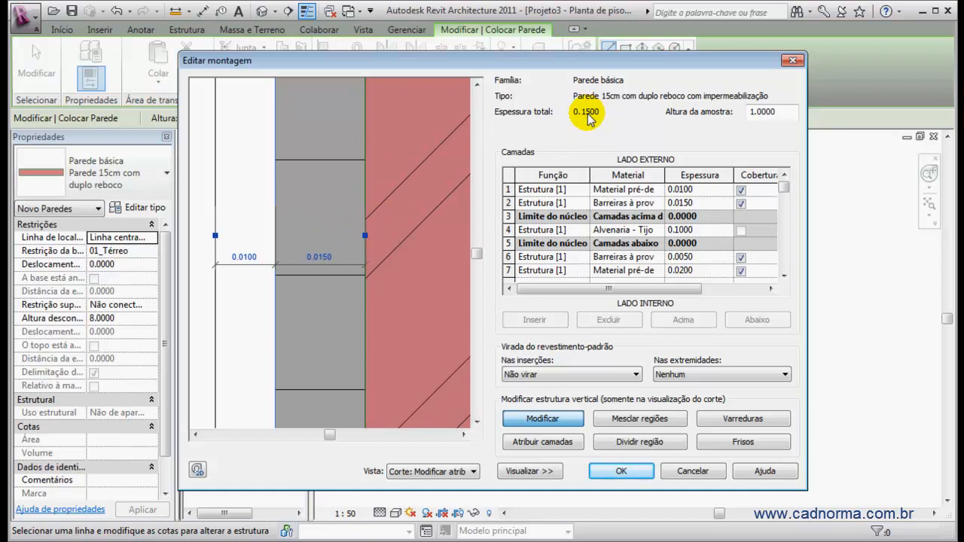
Accept and apply the wall type's changes, and reopen its structure for editing
{"action": "scroll", "coordinate": [404, 238], "scroll_direction": "down", "scroll_amount": 5}
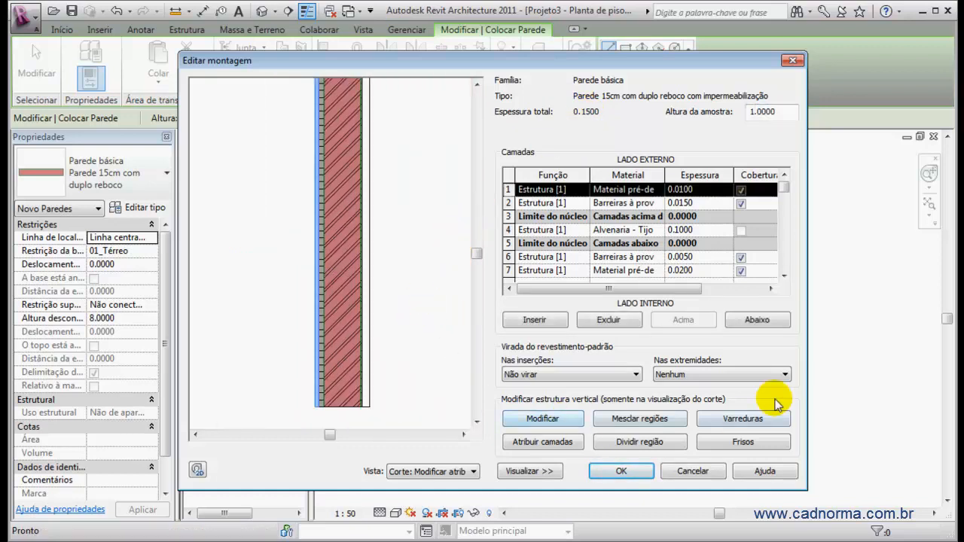
{"action": "left_click", "coordinate": [621, 471]}
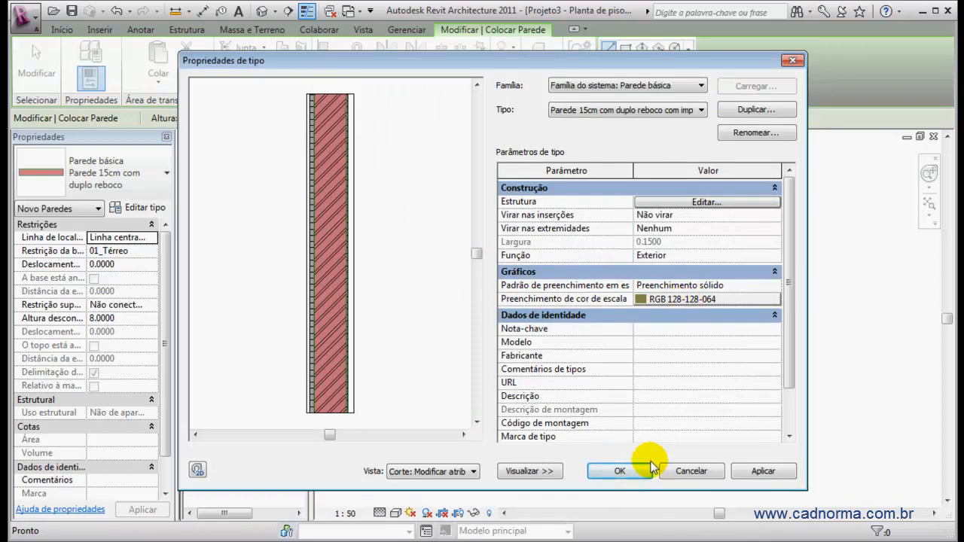
{"action": "left_click", "coordinate": [762, 471]}
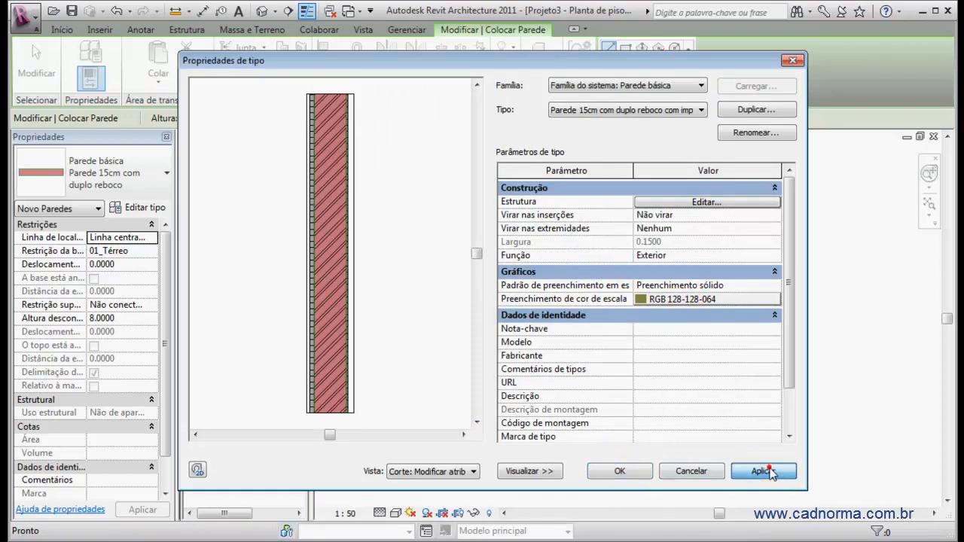
{"action": "left_click", "coordinate": [621, 472]}
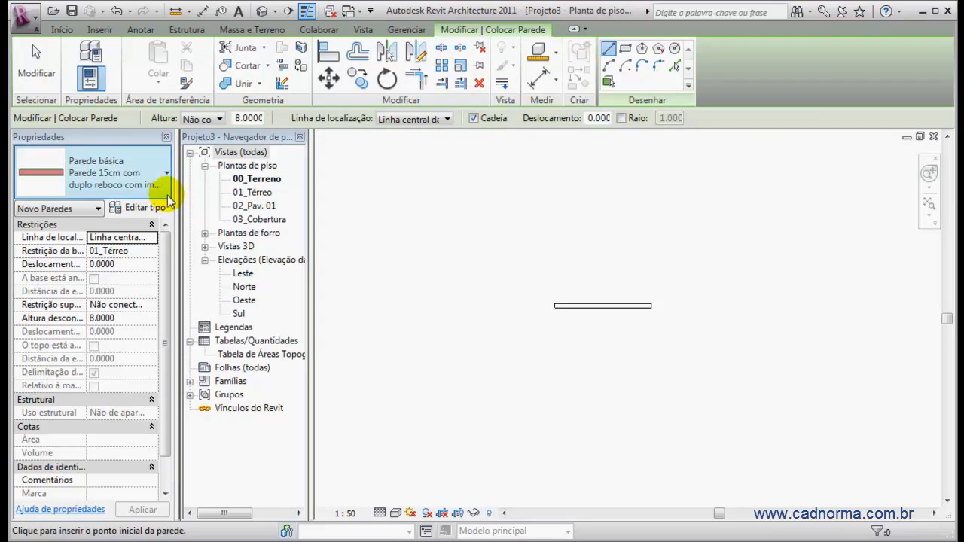
{"action": "left_click", "coordinate": [147, 213]}
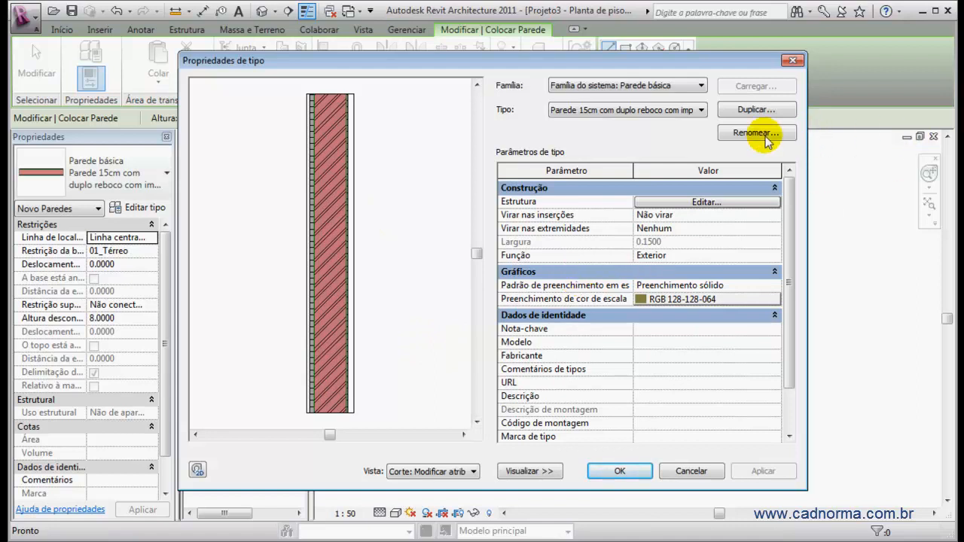
{"action": "left_click", "coordinate": [678, 204]}
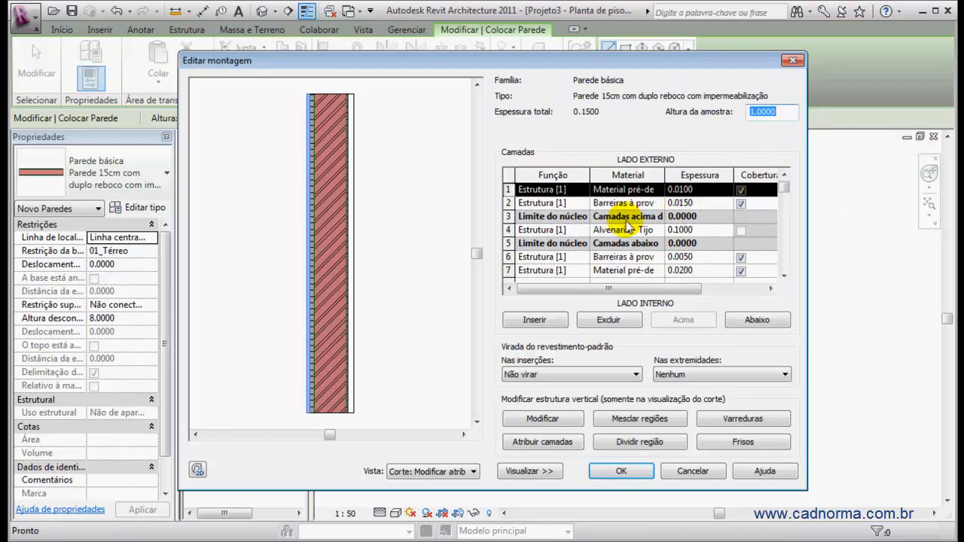
Set the exterior plaster dimension to 0.0200 by modifying its boundary with the waterproofing layer in the section preview
{"action": "left_click", "coordinate": [542, 418]}
{"action": "scroll", "coordinate": [320, 362], "scroll_direction": "up", "scroll_amount": 1}
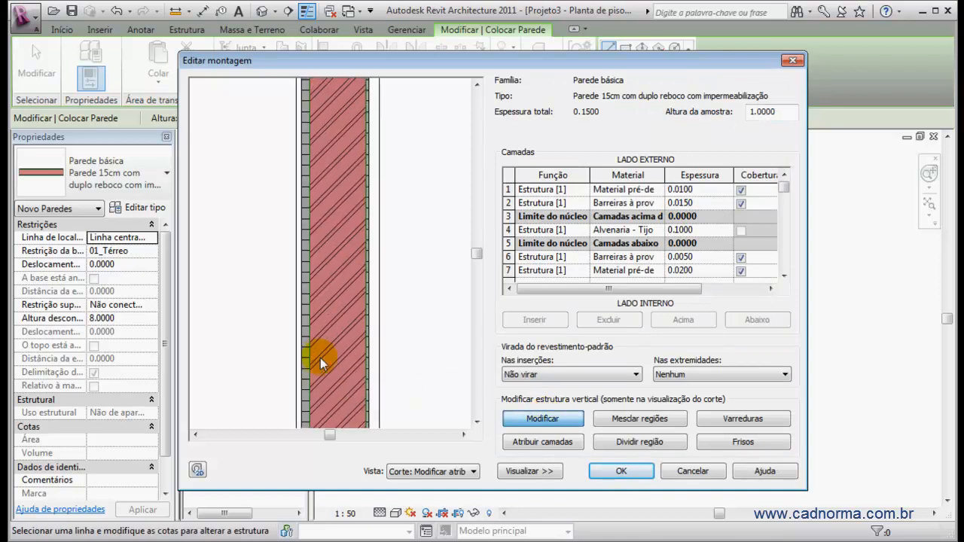
{"action": "scroll", "coordinate": [320, 358], "scroll_direction": "up", "scroll_amount": 1}
{"action": "scroll", "coordinate": [333, 349], "scroll_direction": "down", "scroll_amount": 3}
{"action": "scroll", "coordinate": [361, 411], "scroll_direction": "up", "scroll_amount": 4}
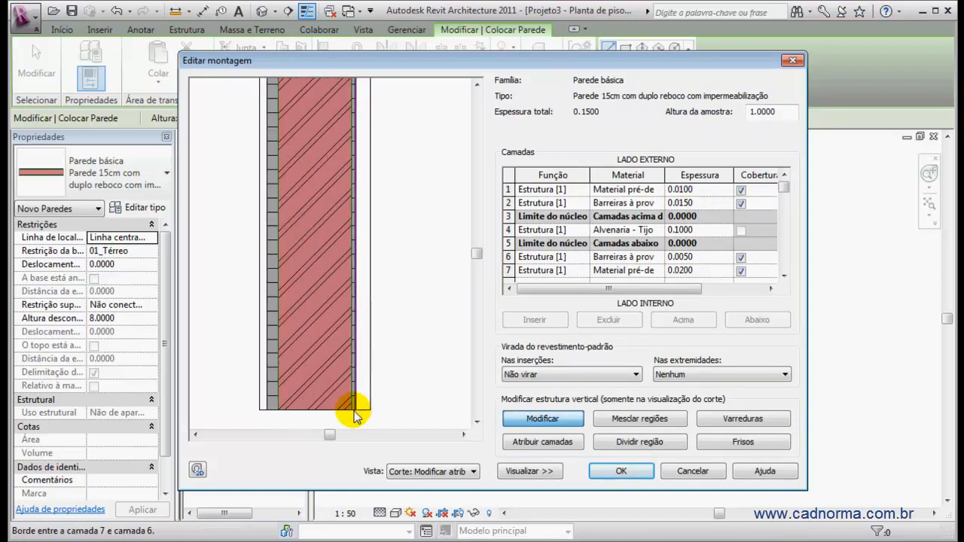
{"action": "scroll", "coordinate": [328, 392], "scroll_direction": "up", "scroll_amount": 1}
{"action": "left_click", "coordinate": [253, 365]}
{"action": "scroll", "coordinate": [254, 238], "scroll_direction": "up", "scroll_amount": 2}
{"action": "scroll", "coordinate": [253, 238], "scroll_direction": "up", "scroll_amount": 1}
{"action": "left_click", "coordinate": [265, 281]}
{"action": "left_click", "coordinate": [246, 301]}
{"action": "key", "text": "Delete"}
{"action": "type", "text": "0"}
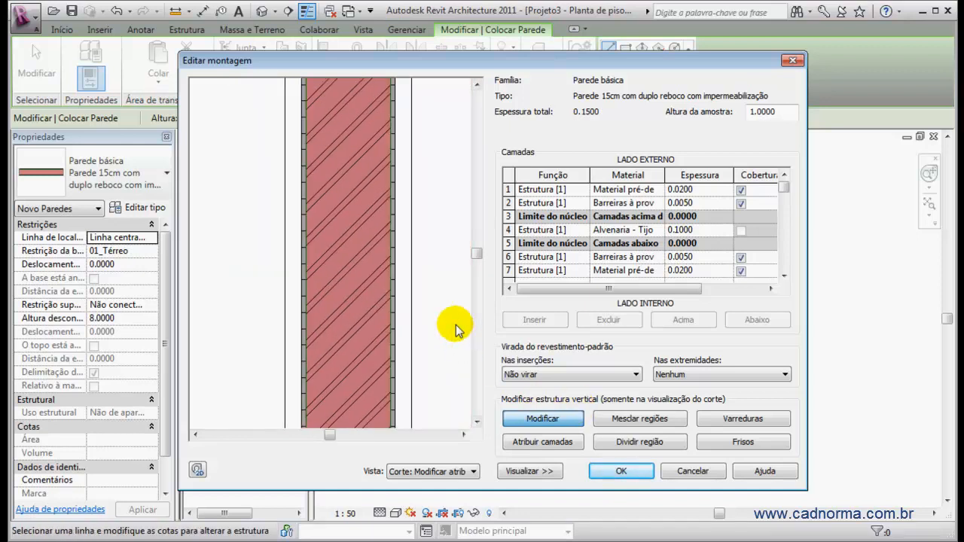
Split the exterior waterproofing layer horizontally at a height of about 0.24 above the wall base in the section preview
{"action": "scroll", "coordinate": [450, 328], "scroll_direction": "down", "scroll_amount": 1}
{"action": "left_click", "coordinate": [625, 442]}
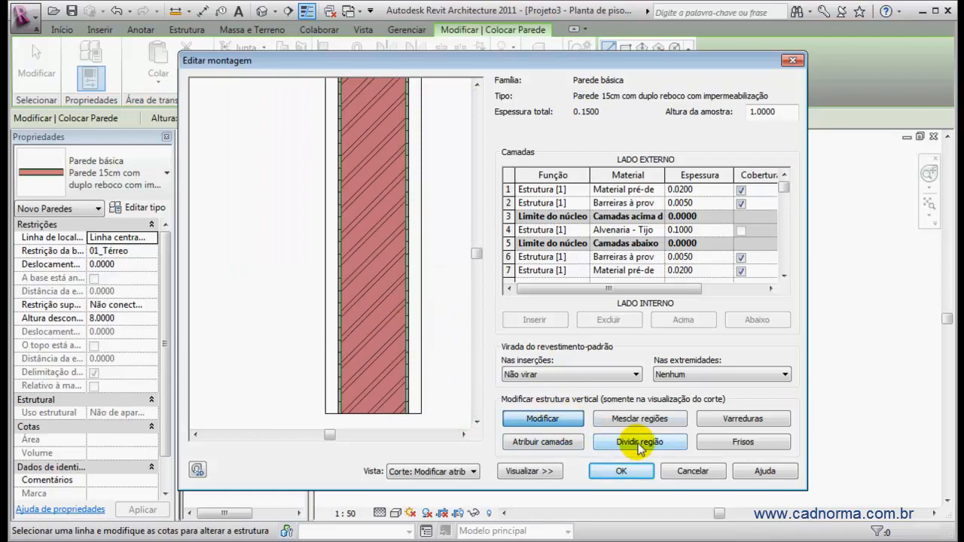
{"action": "left_click", "coordinate": [638, 445]}
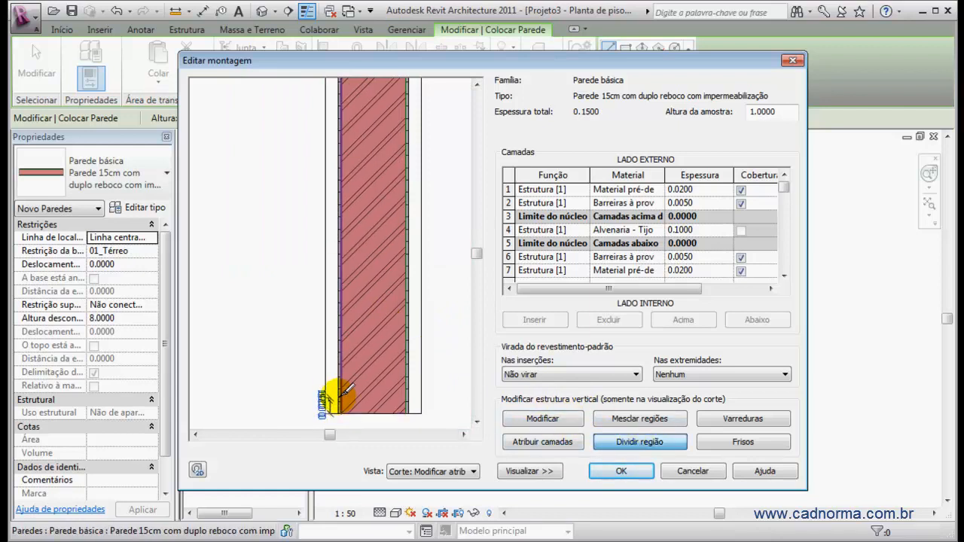
{"action": "scroll", "coordinate": [339, 339], "scroll_direction": "up", "scroll_amount": 1}
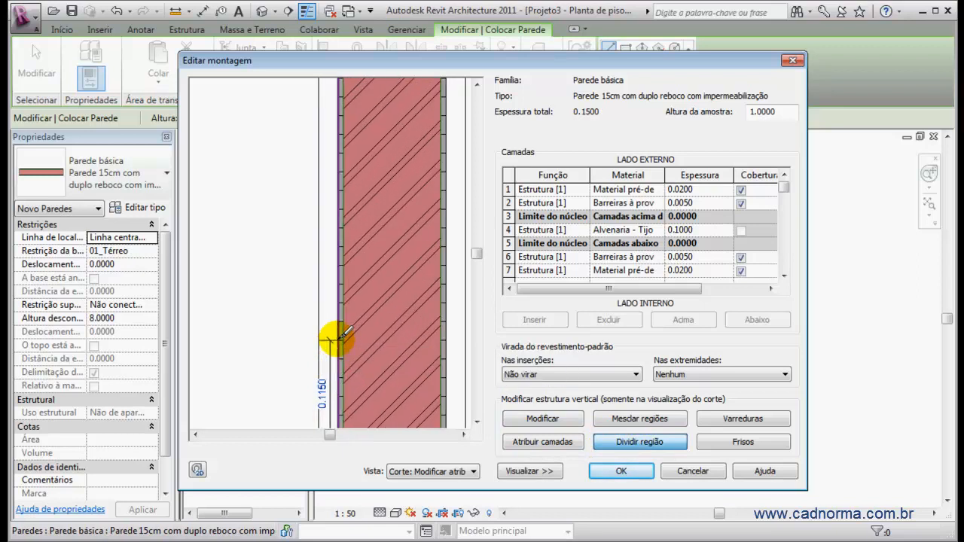
{"action": "scroll", "coordinate": [334, 302], "scroll_direction": "down", "scroll_amount": 1}
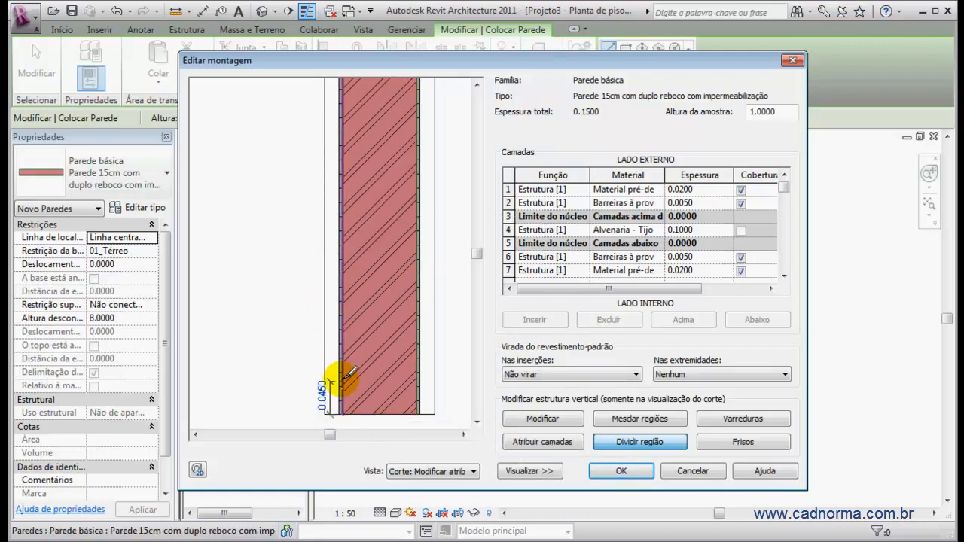
{"action": "scroll", "coordinate": [348, 296], "scroll_direction": "up", "scroll_amount": 3}
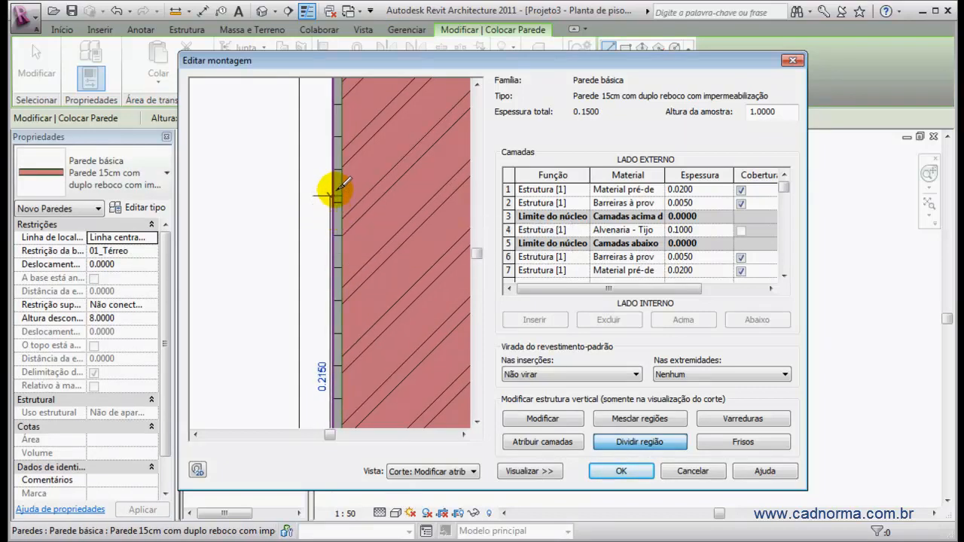
{"action": "left_click", "coordinate": [331, 151]}
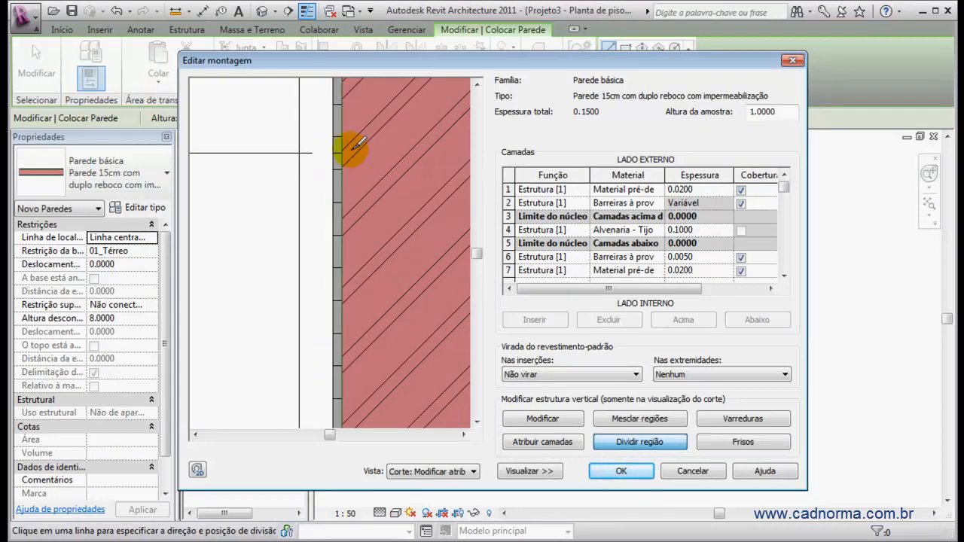
{"action": "scroll", "coordinate": [394, 179], "scroll_direction": "down", "scroll_amount": 2}
{"action": "scroll", "coordinate": [411, 179], "scroll_direction": "down", "scroll_amount": 1}
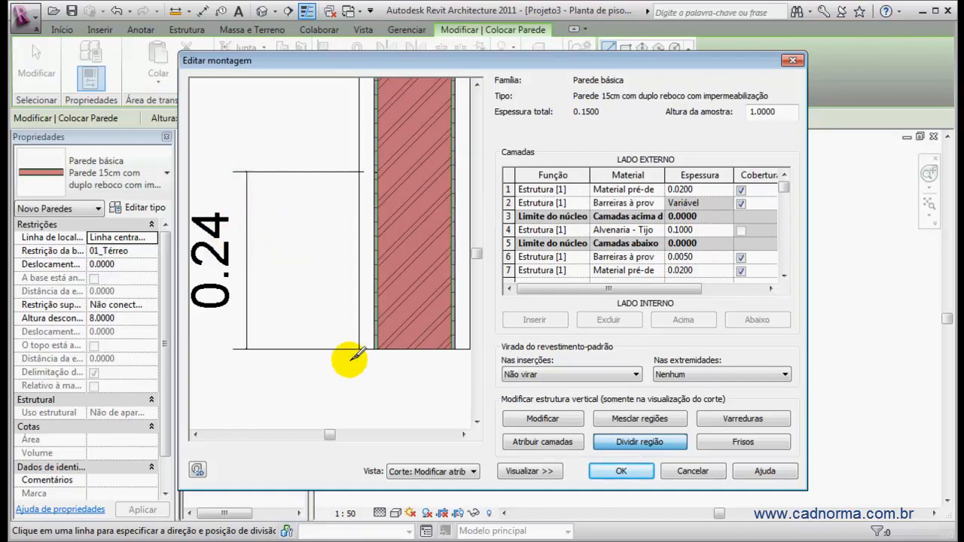
Set the height of the exterior waterproofing layer's split to 0.50 from the wall base
{"action": "left_click", "coordinate": [556, 419]}
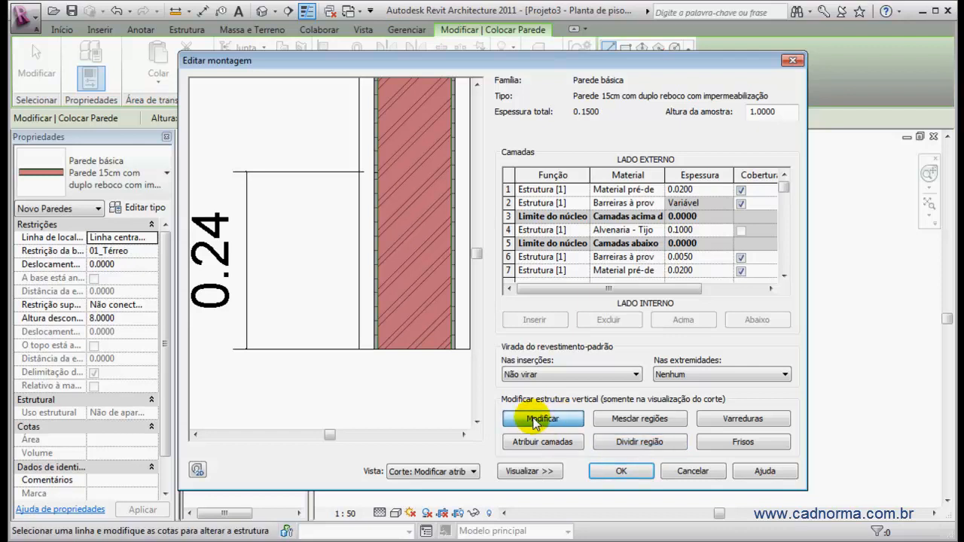
{"action": "scroll", "coordinate": [376, 167], "scroll_direction": "up", "scroll_amount": 3}
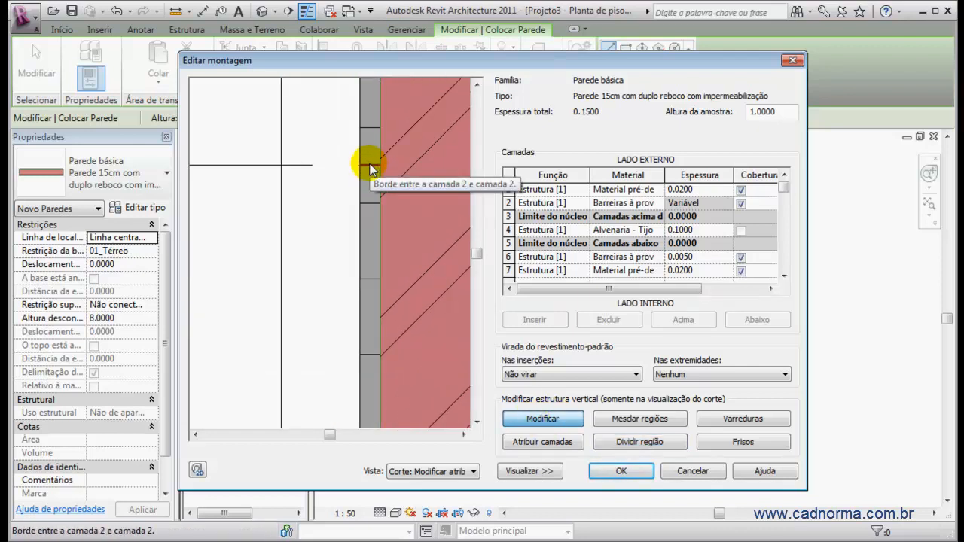
{"action": "scroll", "coordinate": [403, 189], "scroll_direction": "down", "scroll_amount": 4}
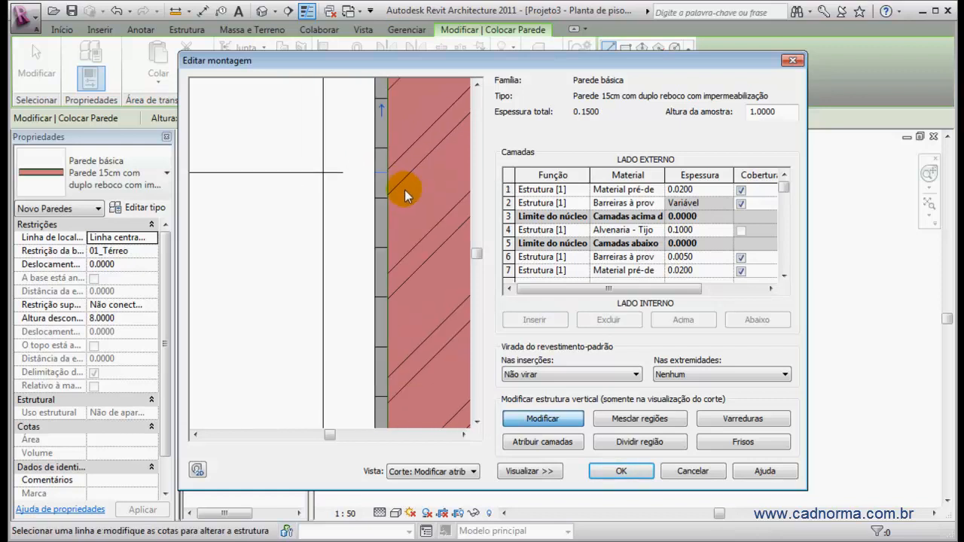
{"action": "left_click", "coordinate": [213, 301]}
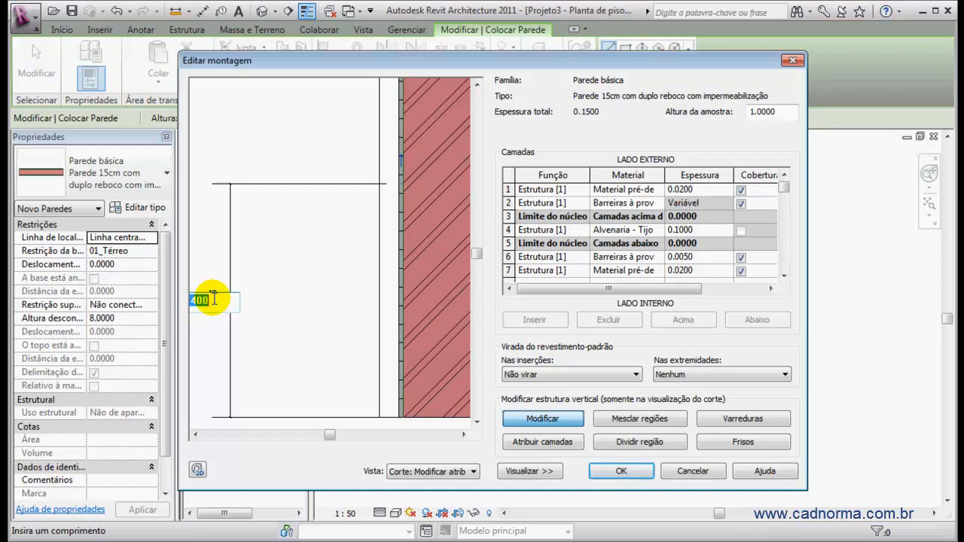
{"action": "key", "text": "BackSpace"}
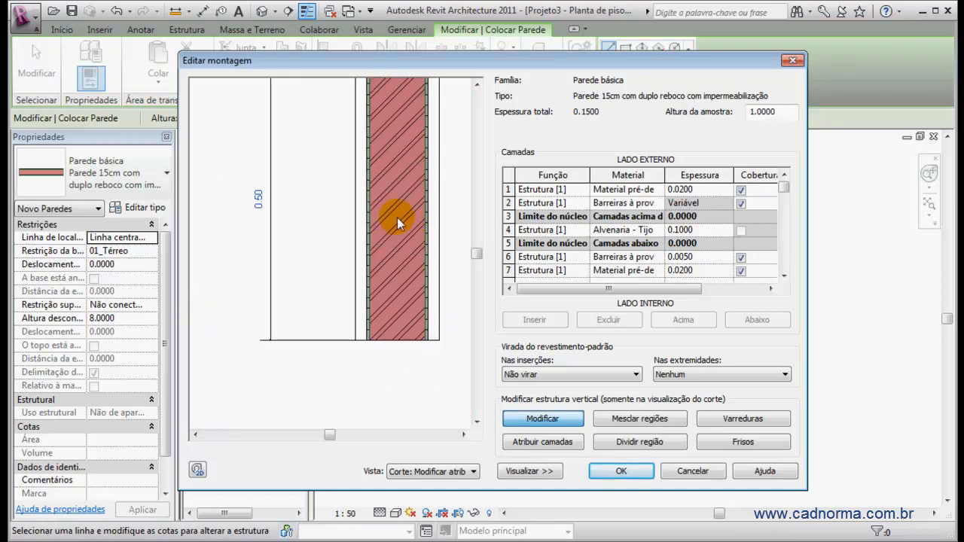
{"action": "scroll", "coordinate": [383, 270], "scroll_direction": "down", "scroll_amount": 3}
{"action": "scroll", "coordinate": [379, 143], "scroll_direction": "up", "scroll_amount": 4}
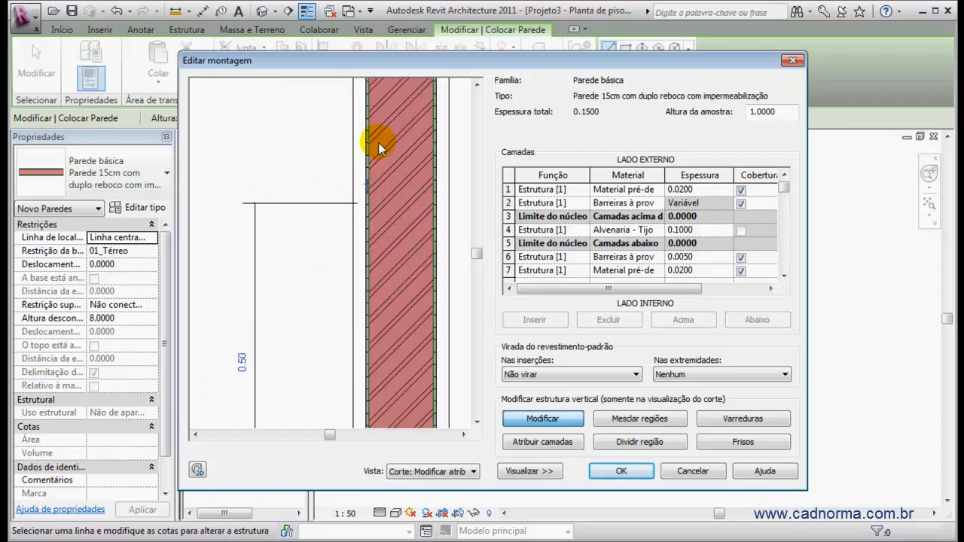
Flip the split boundary's distance constraint to the wall top and back to the wall base
{"action": "scroll", "coordinate": [375, 168], "scroll_direction": "up", "scroll_amount": 3}
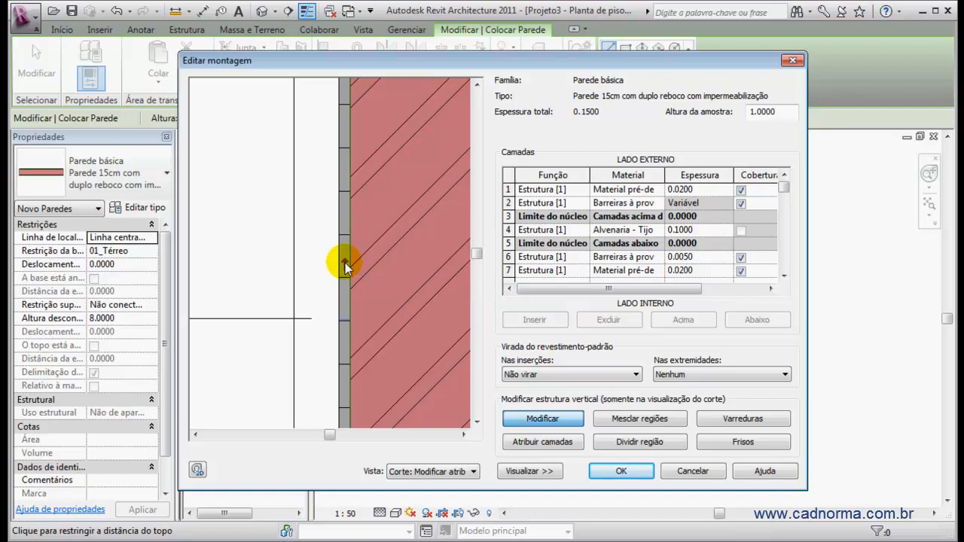
{"action": "scroll", "coordinate": [345, 263], "scroll_direction": "down", "scroll_amount": 4}
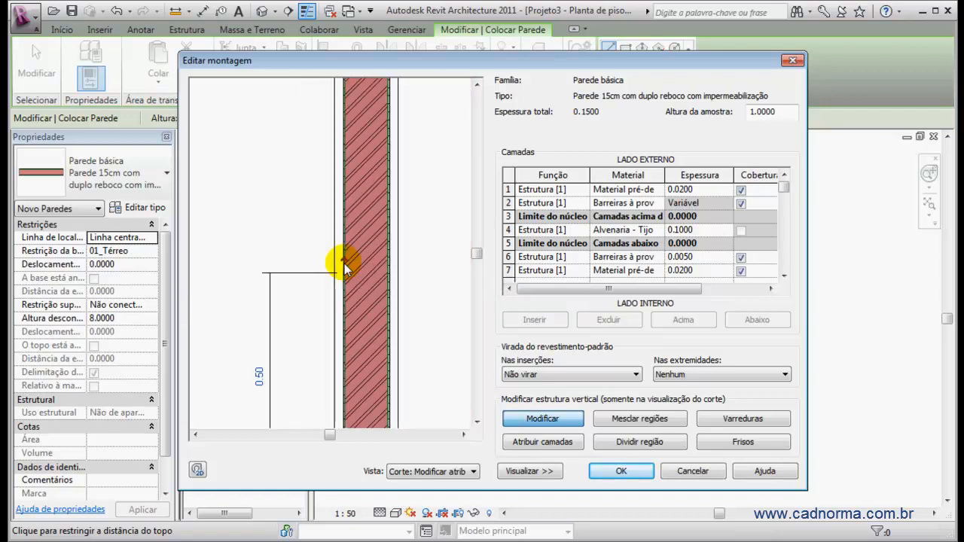
{"action": "scroll", "coordinate": [345, 263], "scroll_direction": "down", "scroll_amount": 2}
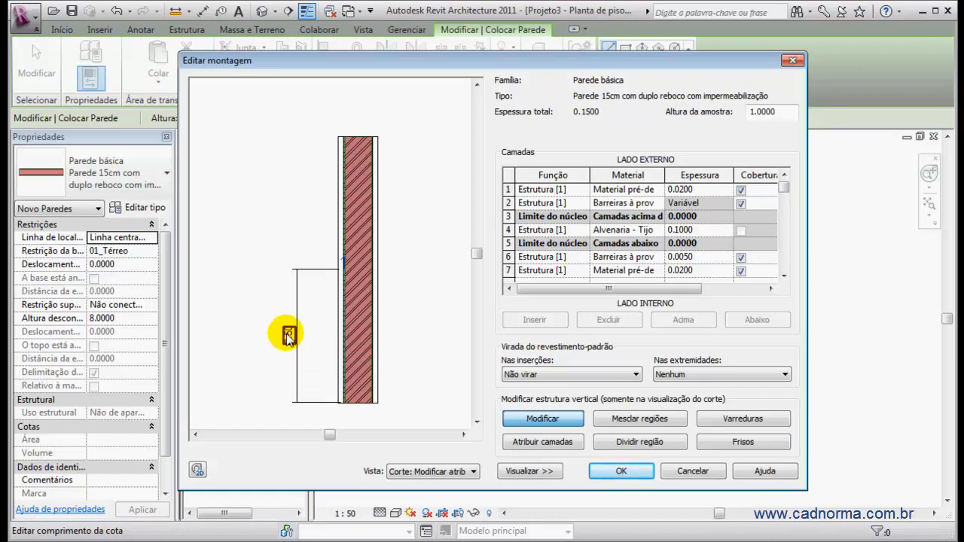
{"action": "scroll", "coordinate": [331, 267], "scroll_direction": "up", "scroll_amount": 3}
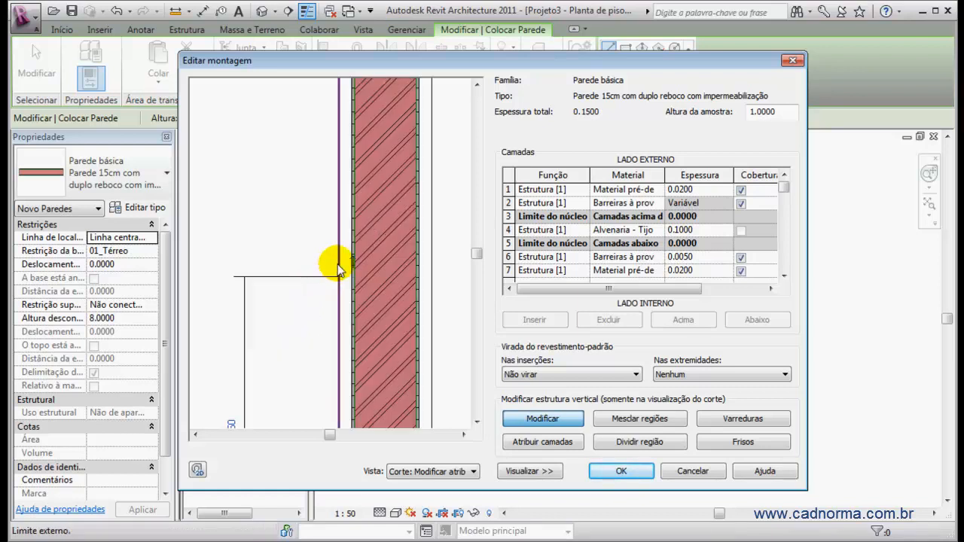
{"action": "scroll", "coordinate": [343, 268], "scroll_direction": "up", "scroll_amount": 2}
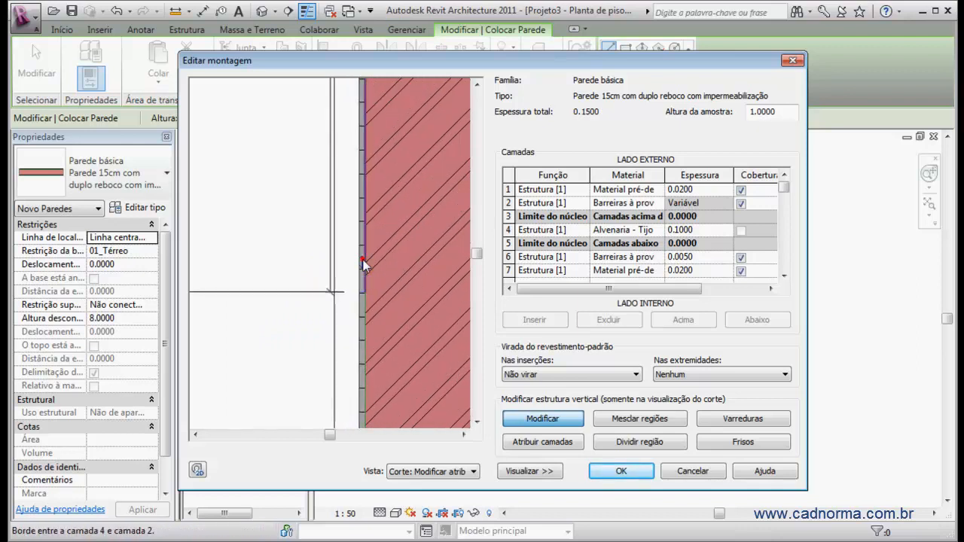
{"action": "scroll", "coordinate": [352, 273], "scroll_direction": "down", "scroll_amount": 5}
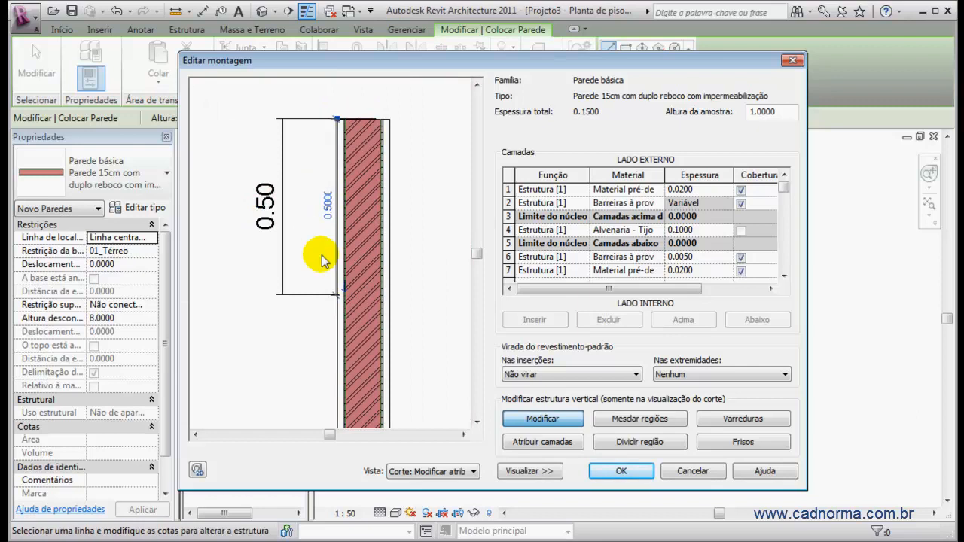
{"action": "scroll", "coordinate": [326, 280], "scroll_direction": "up", "scroll_amount": 3}
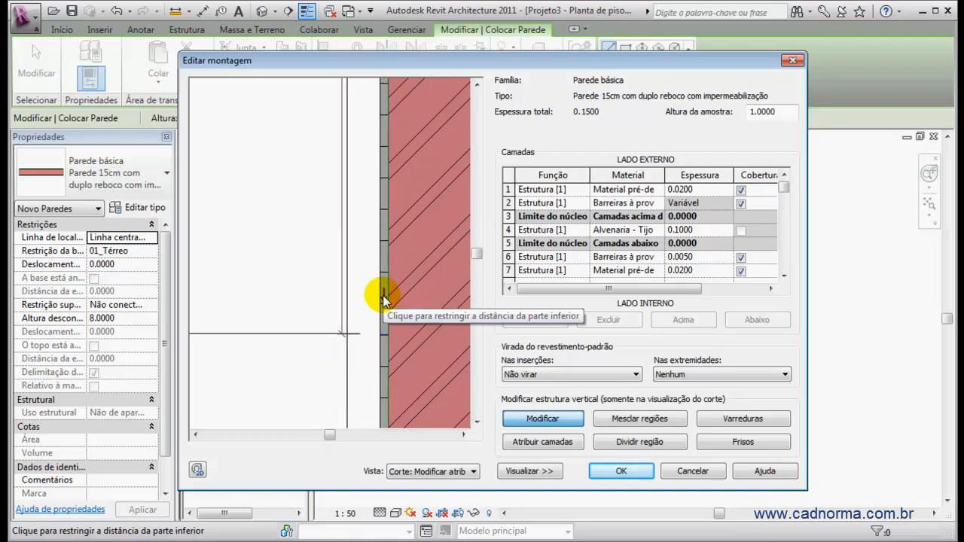
{"action": "scroll", "coordinate": [329, 262], "scroll_direction": "down", "scroll_amount": 3}
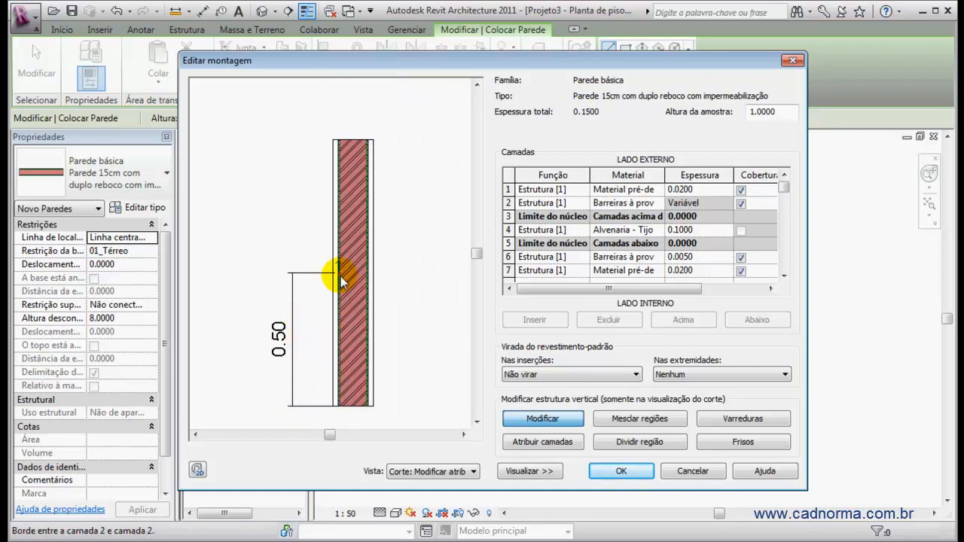
Merge the exterior waterproofing region above the split into the adjacent exterior plaster, layer 1
{"action": "scroll", "coordinate": [339, 279], "scroll_direction": "up", "scroll_amount": 3}
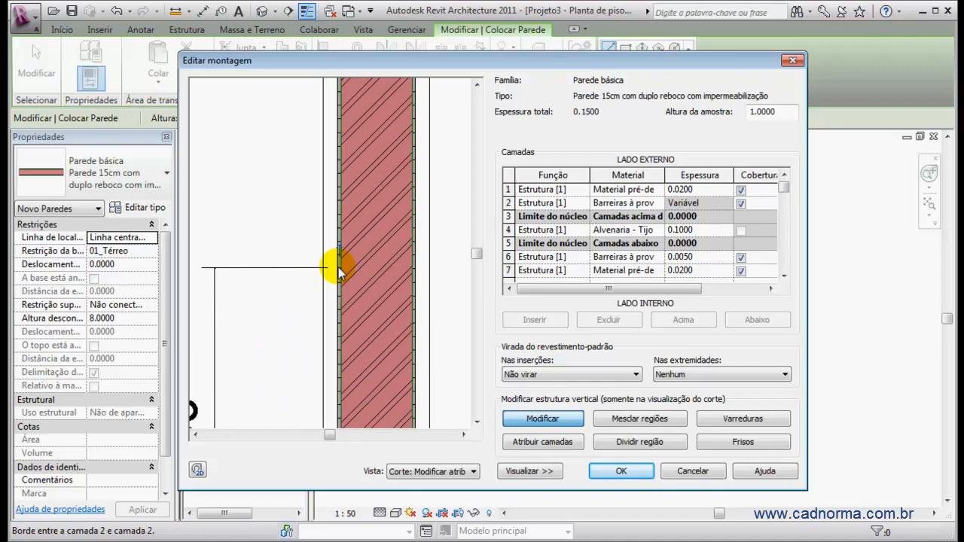
{"action": "scroll", "coordinate": [335, 256], "scroll_direction": "up", "scroll_amount": 2}
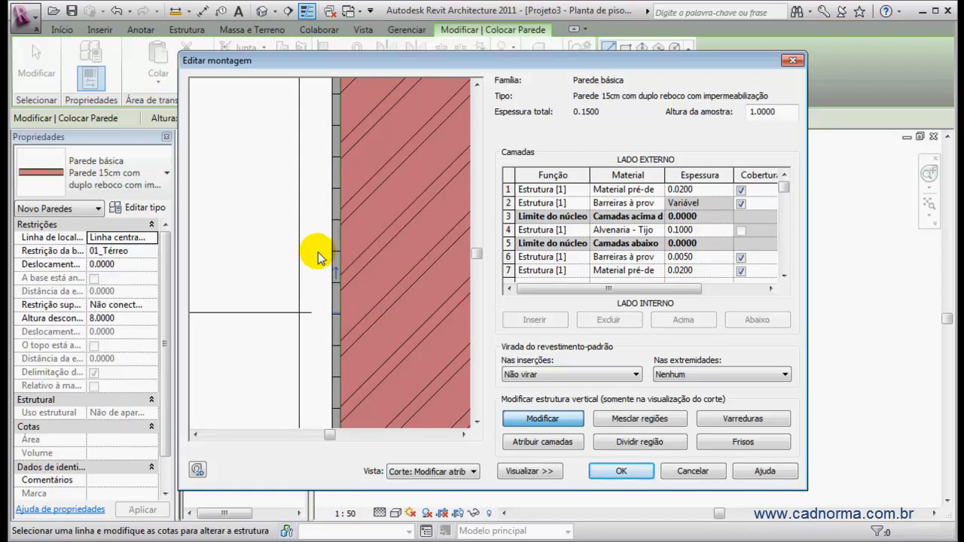
{"action": "left_click", "coordinate": [633, 422]}
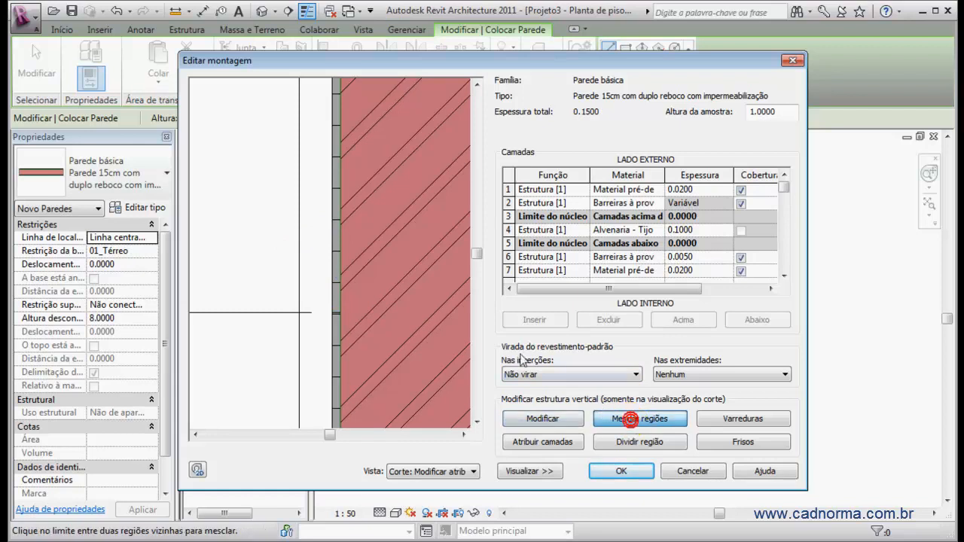
{"action": "left_click", "coordinate": [333, 260]}
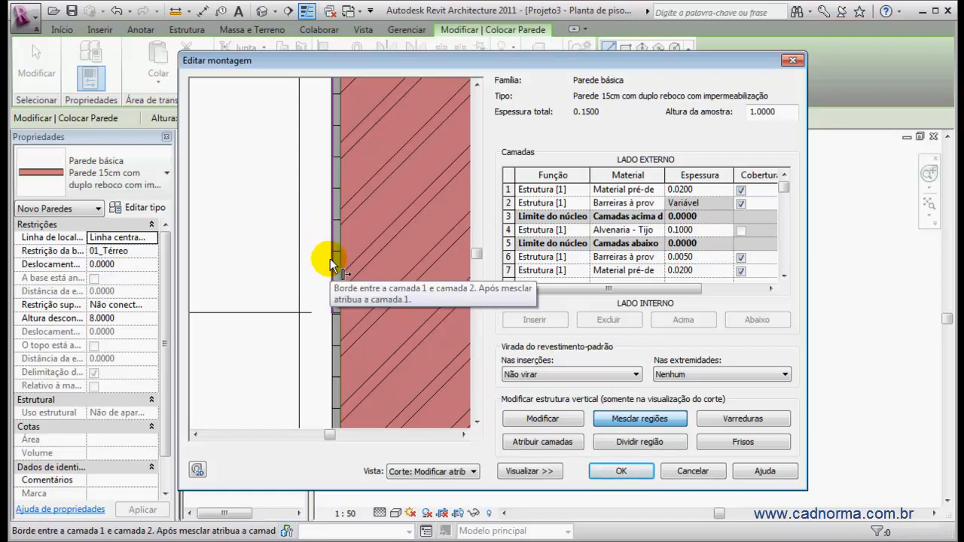
{"action": "left_click", "coordinate": [330, 258]}
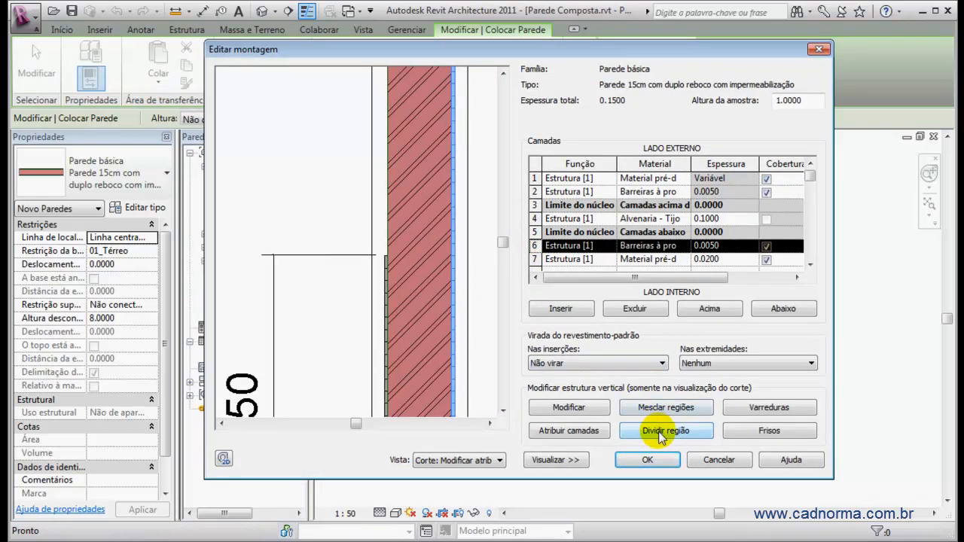
Split the interior waterproofing layer level with the exterior 0.50 split and merge its upper region into the interior plaster
{"action": "left_click", "coordinate": [661, 437]}
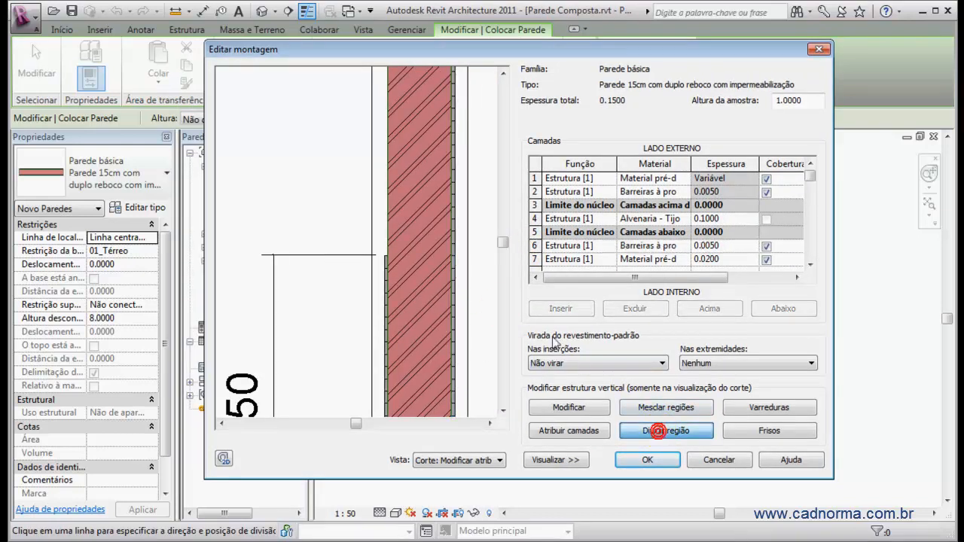
{"action": "left_click", "coordinate": [456, 252]}
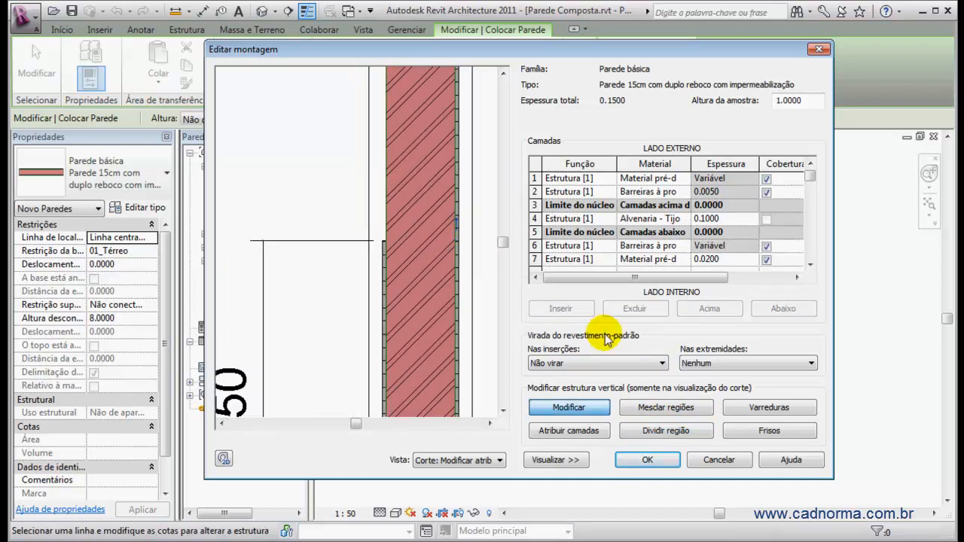
{"action": "left_click", "coordinate": [666, 410]}
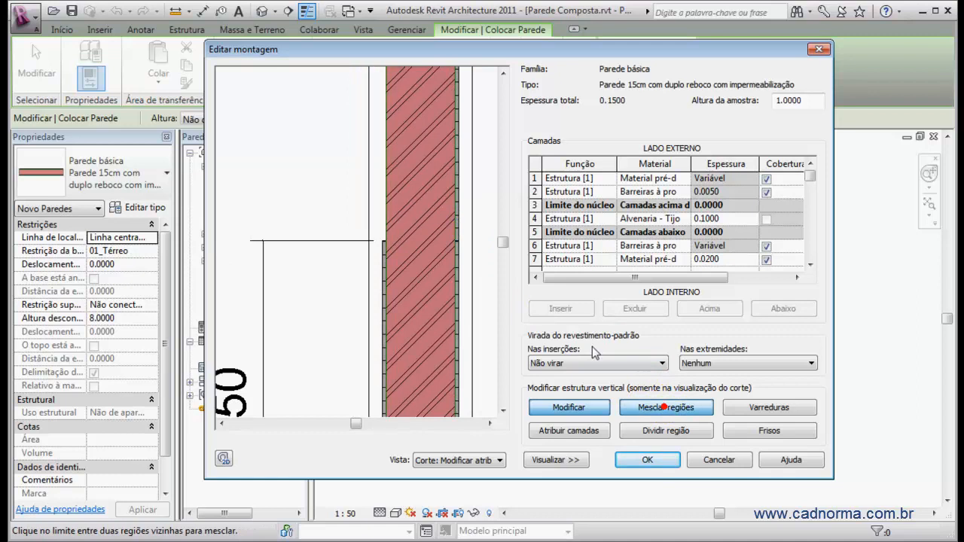
{"action": "left_click", "coordinate": [461, 213]}
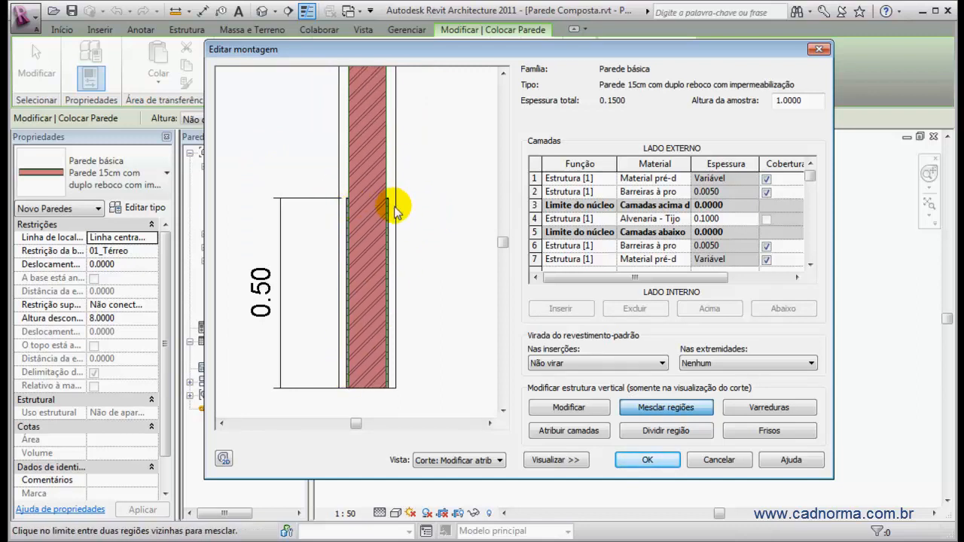
{"action": "left_click", "coordinate": [663, 407]}
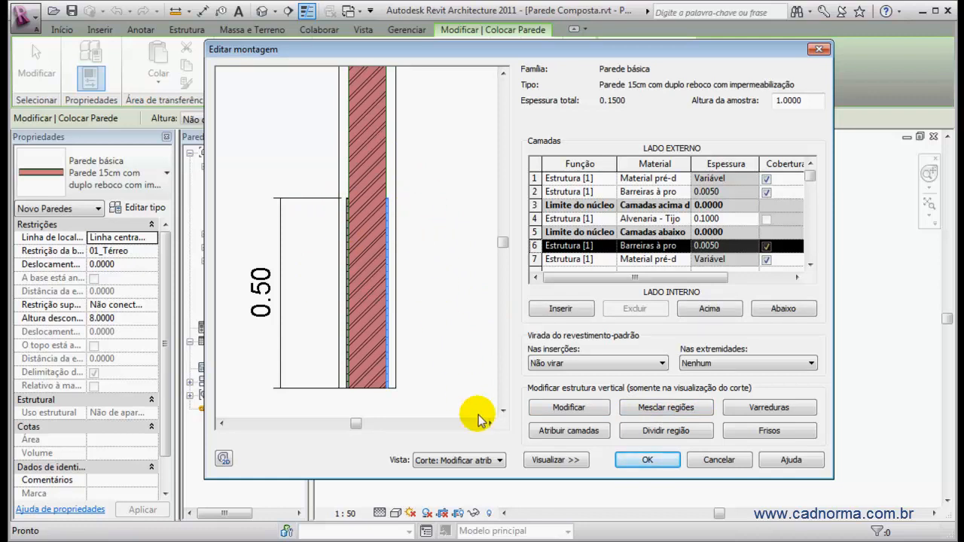
Switch the preview to the floor plan view, then accept the layer assembly and apply the wall type's changes
{"action": "left_click", "coordinate": [500, 461]}
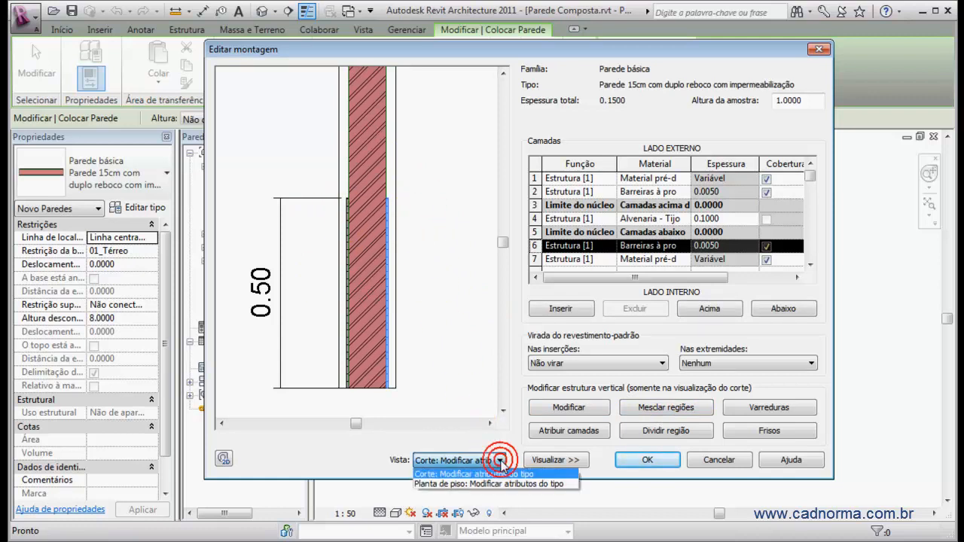
{"action": "left_click", "coordinate": [446, 486]}
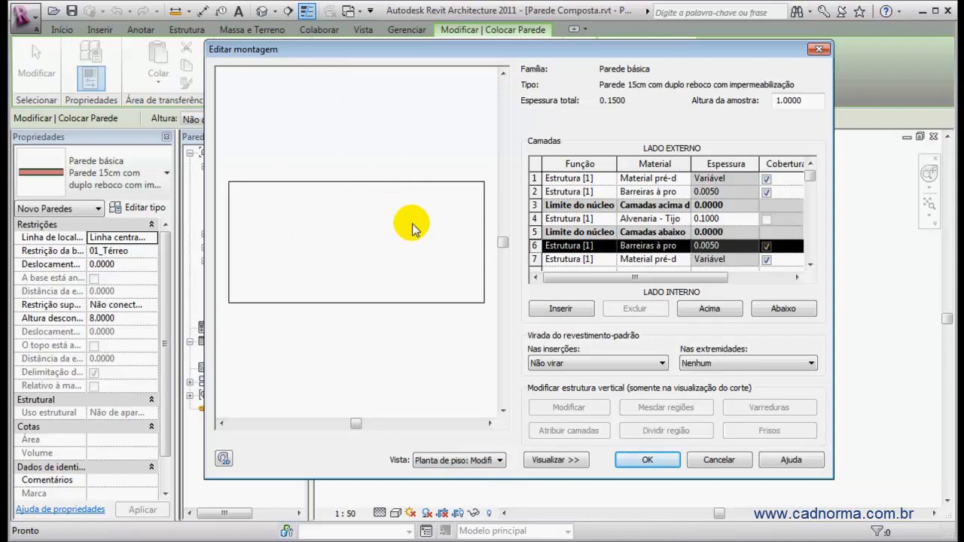
{"action": "left_click", "coordinate": [648, 460]}
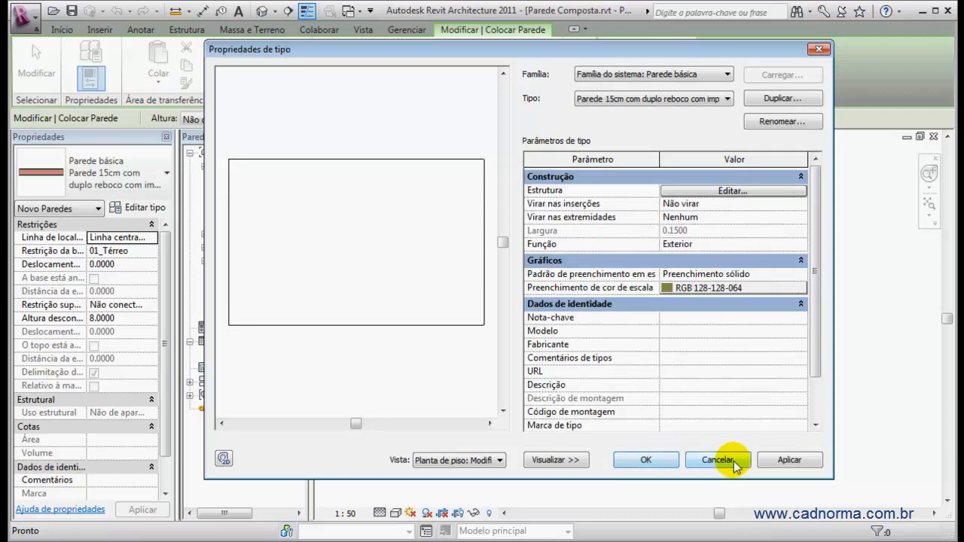
{"action": "left_click", "coordinate": [790, 459]}
{"action": "left_click", "coordinate": [646, 461]}
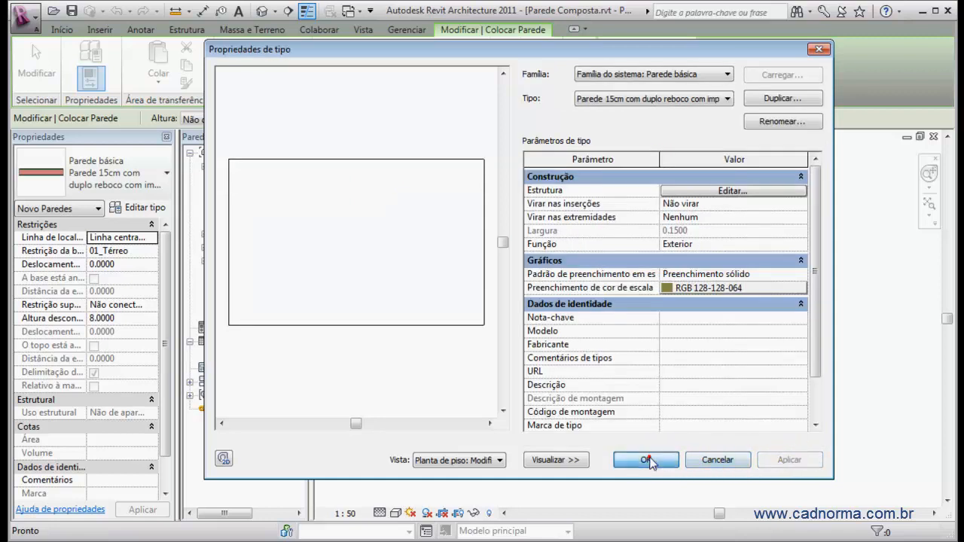
End wall placement and open the default 3D view with the wall in sight
{"action": "scroll", "coordinate": [588, 287], "scroll_direction": "up", "scroll_amount": 3}
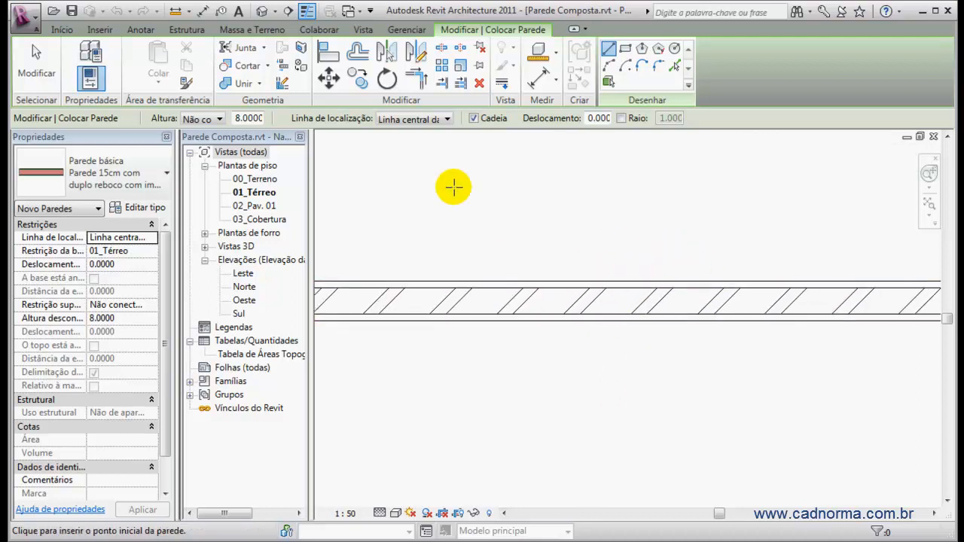
{"action": "left_click", "coordinate": [36, 64]}
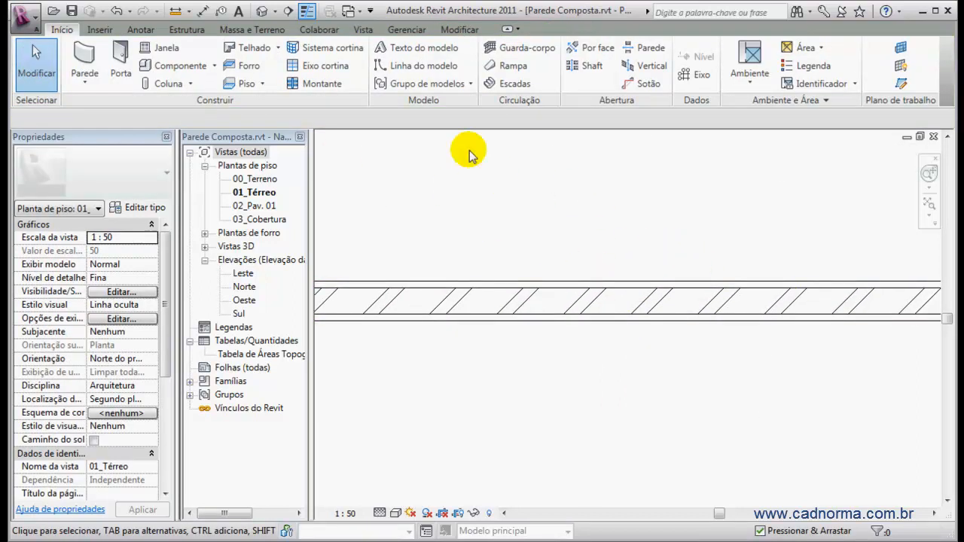
{"action": "left_click", "coordinate": [263, 11]}
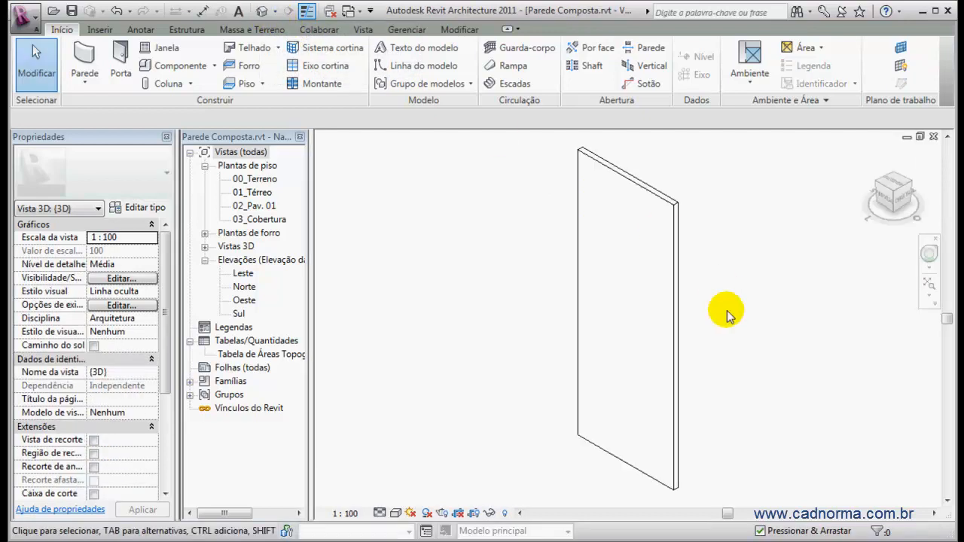
{"action": "scroll", "coordinate": [687, 437], "scroll_direction": "up", "scroll_amount": 1}
{"action": "scroll", "coordinate": [691, 433], "scroll_direction": "down", "scroll_amount": 2}
{"action": "middle_click_drag", "start_coordinate": [709, 399], "coordinate": [671, 373]}
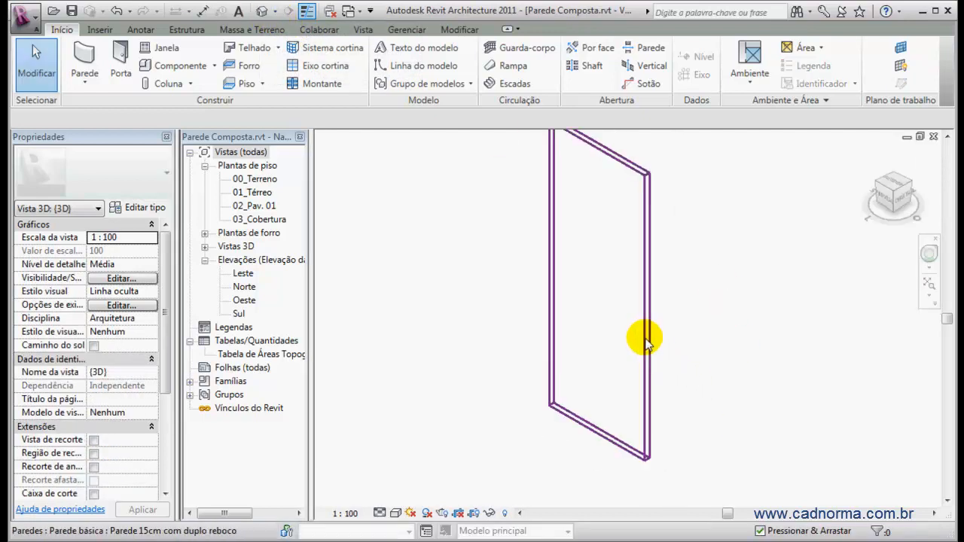
Set the existing wall's unconnected height to 3.0000
{"action": "left_click", "coordinate": [645, 339]}
{"action": "left_click", "coordinate": [124, 317]}
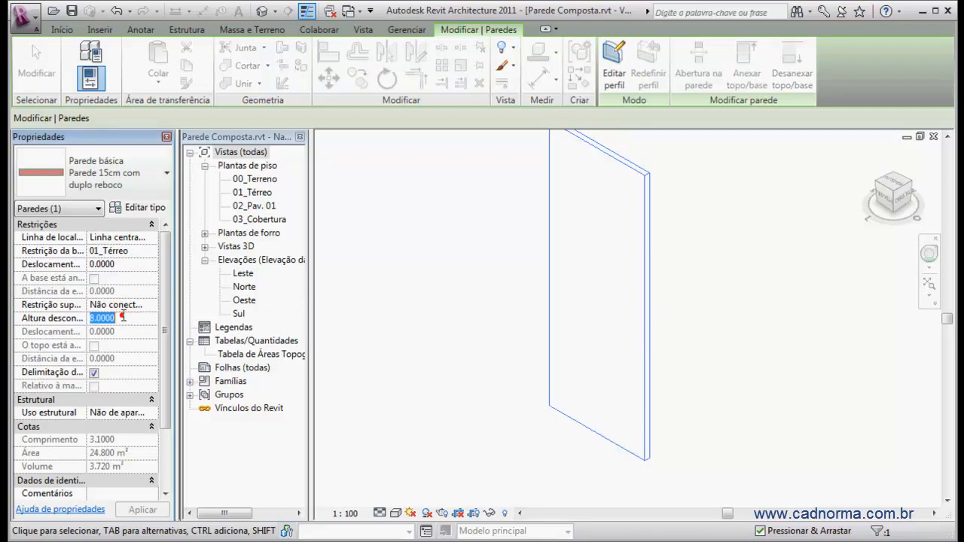
{"action": "type", "text": "3.0000"}
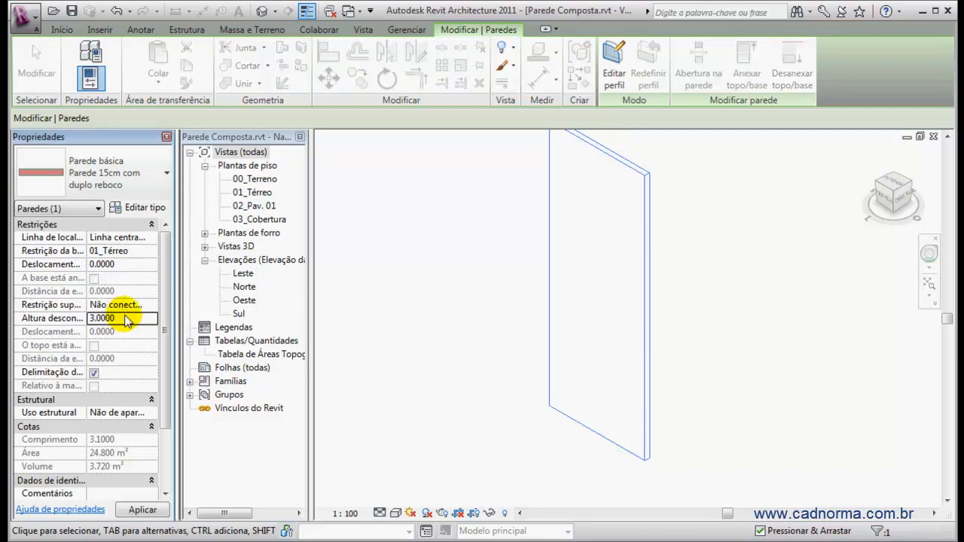
{"action": "scroll", "coordinate": [656, 443], "scroll_direction": "up", "scroll_amount": 3}
{"action": "middle_click_drag", "start_coordinate": [675, 407], "coordinate": [636, 351]}
{"action": "left_click", "coordinate": [650, 339]}
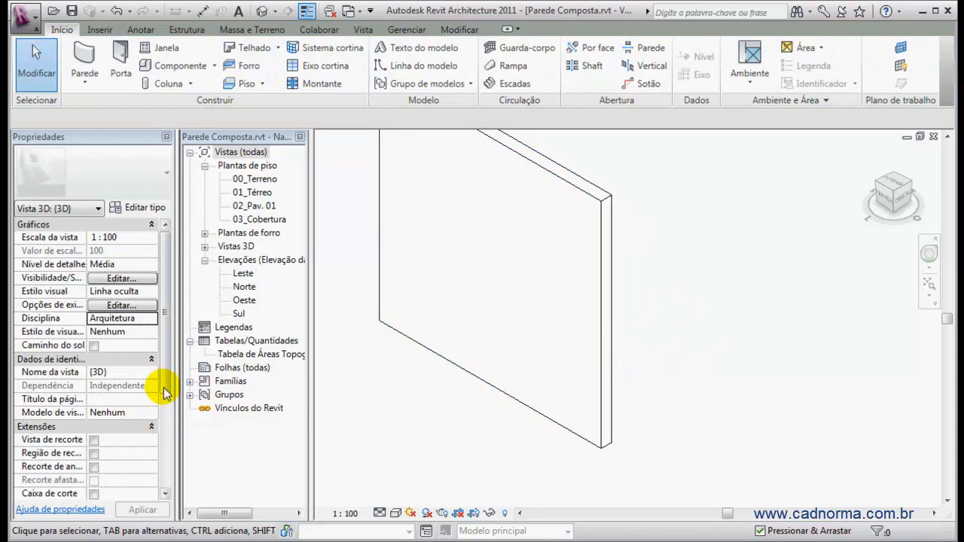
Enable the 3D view's section box and pull its end face inward to cut through the wall
{"action": "scroll", "coordinate": [147, 407], "scroll_direction": "down", "scroll_amount": 2}
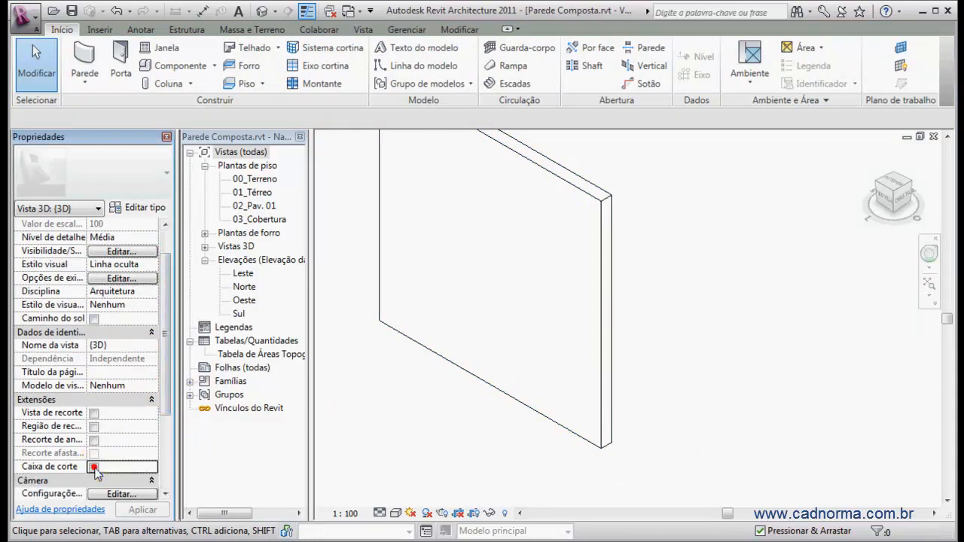
{"action": "left_click", "coordinate": [93, 467]}
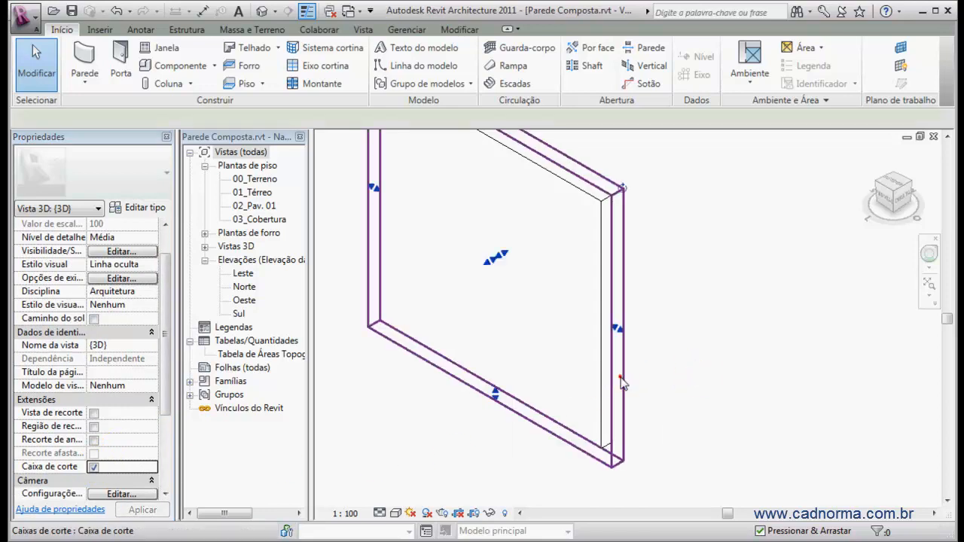
{"action": "left_click", "coordinate": [621, 351]}
{"action": "left_click_drag", "start_coordinate": [616, 329], "coordinate": [560, 296]}
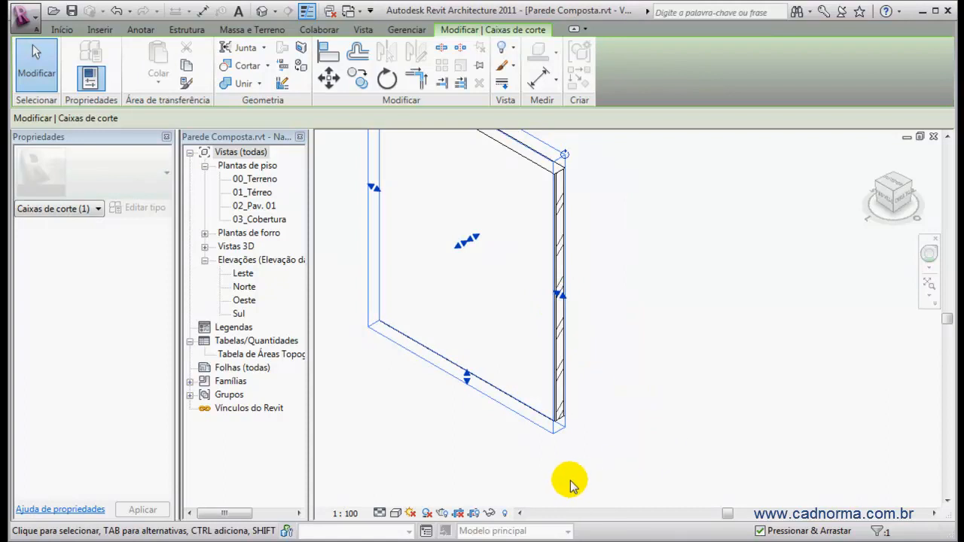
Apply a shaded visual style and change the sectioned wall's type to Parede 15cm com duplo reboco com impermeabilização
{"action": "left_click", "coordinate": [395, 513]}
{"action": "left_click", "coordinate": [429, 468]}
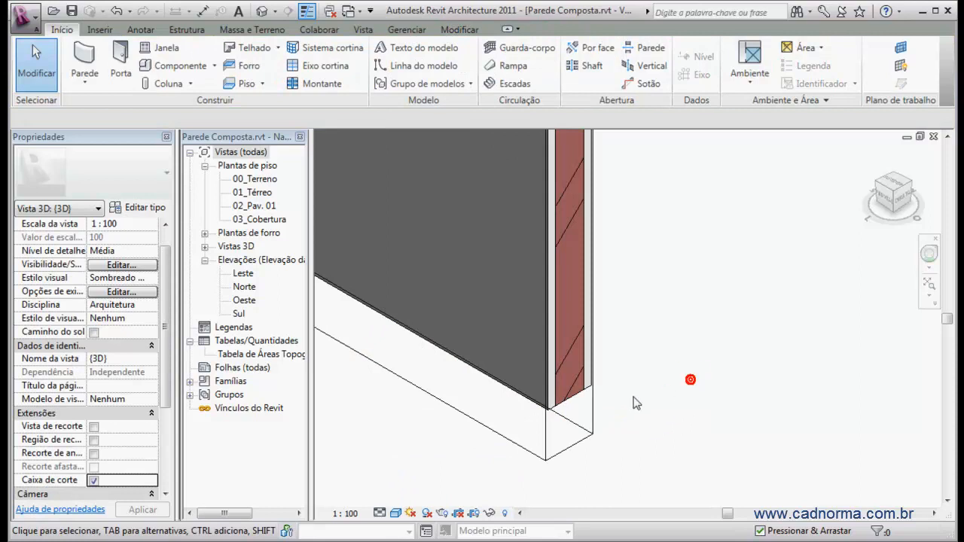
{"action": "left_click", "coordinate": [572, 393]}
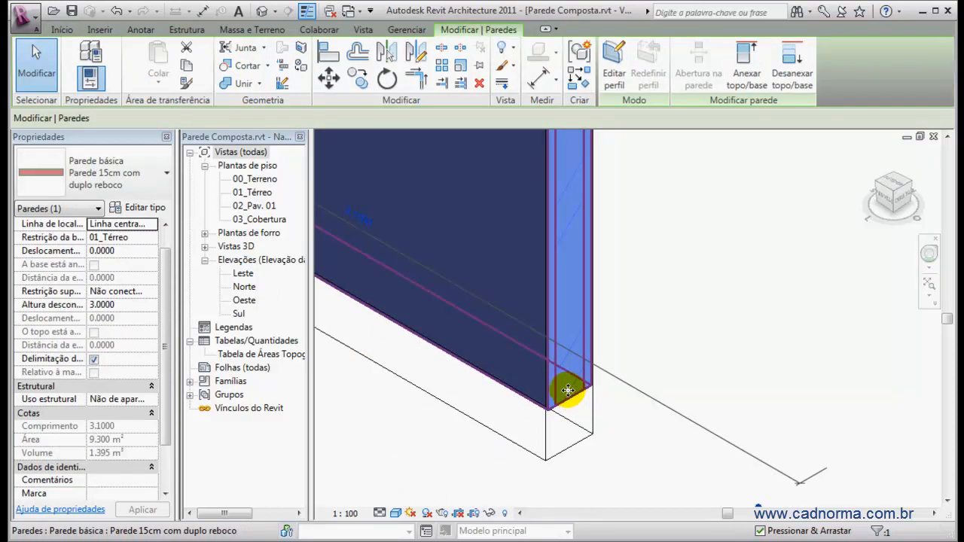
{"action": "left_click", "coordinate": [160, 180]}
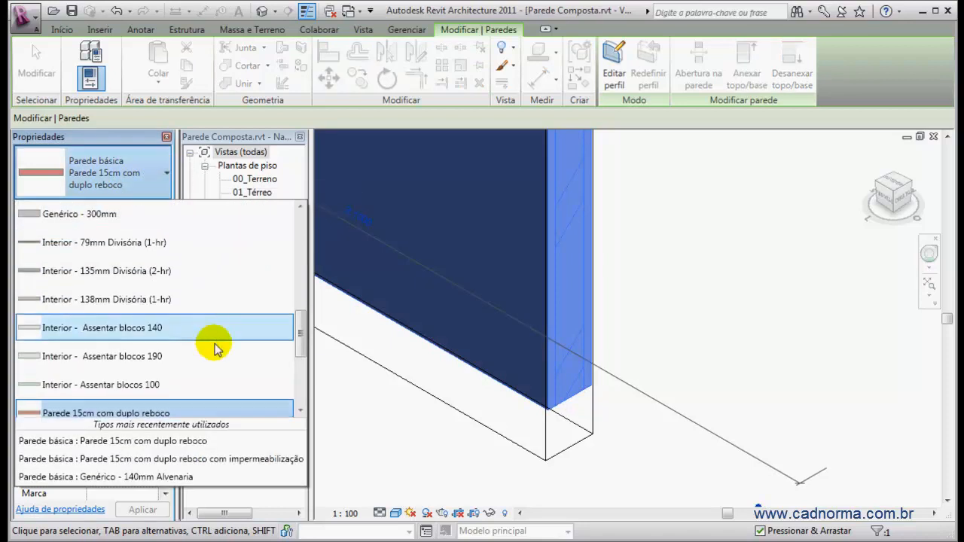
{"action": "scroll", "coordinate": [248, 354], "scroll_direction": "down", "scroll_amount": 2}
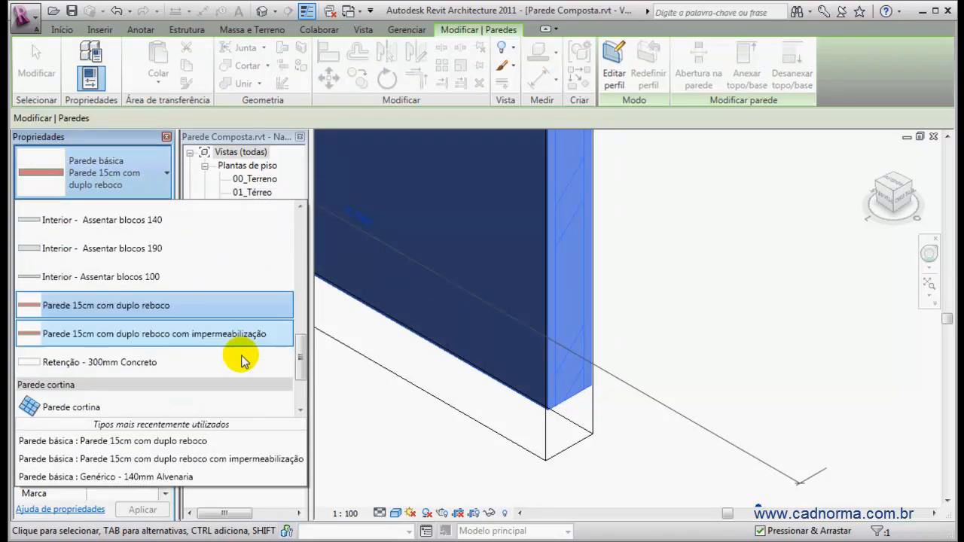
{"action": "left_click", "coordinate": [138, 336]}
{"action": "left_click", "coordinate": [637, 256]}
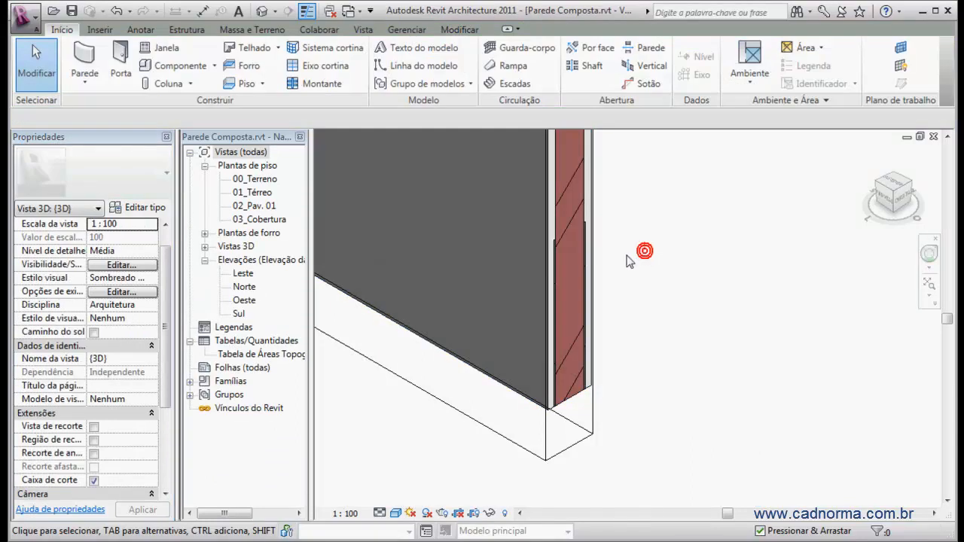
Examine the upper ends of both waterproofing layers on the wall's cut face
{"action": "scroll", "coordinate": [618, 245], "scroll_direction": "up", "scroll_amount": 5}
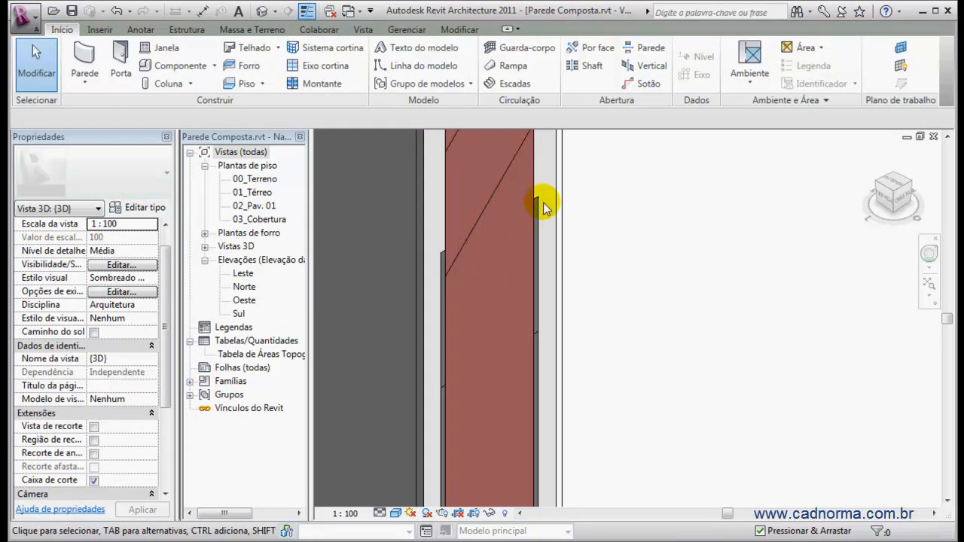
{"action": "scroll", "coordinate": [685, 187], "scroll_direction": "down", "scroll_amount": 5}
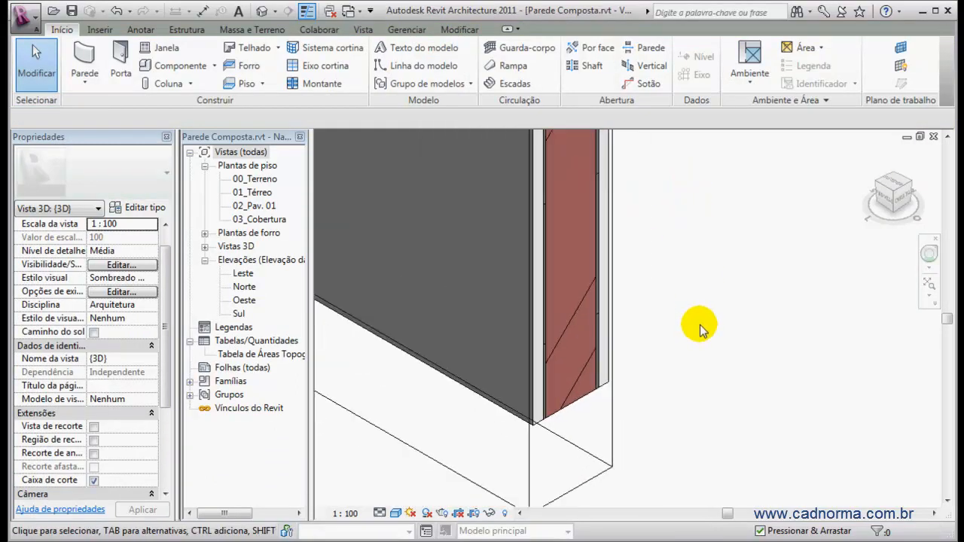
{"action": "middle_click_drag", "start_coordinate": [674, 282], "coordinate": [709, 414]}
{"action": "scroll", "coordinate": [667, 324], "scroll_direction": "up", "scroll_amount": 4}
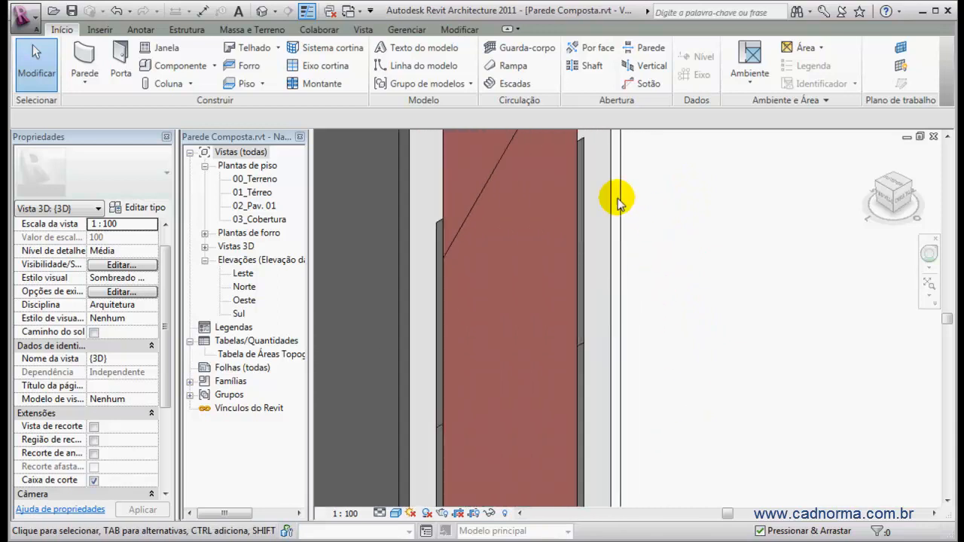
{"action": "scroll", "coordinate": [689, 344], "scroll_direction": "down", "scroll_amount": 4}
{"action": "middle_click_drag", "start_coordinate": [689, 344], "coordinate": [604, 407]}
{"action": "scroll", "coordinate": [639, 324], "scroll_direction": "down", "scroll_amount": 1}
{"action": "middle_click_drag", "start_coordinate": [639, 315], "coordinate": [615, 343]}
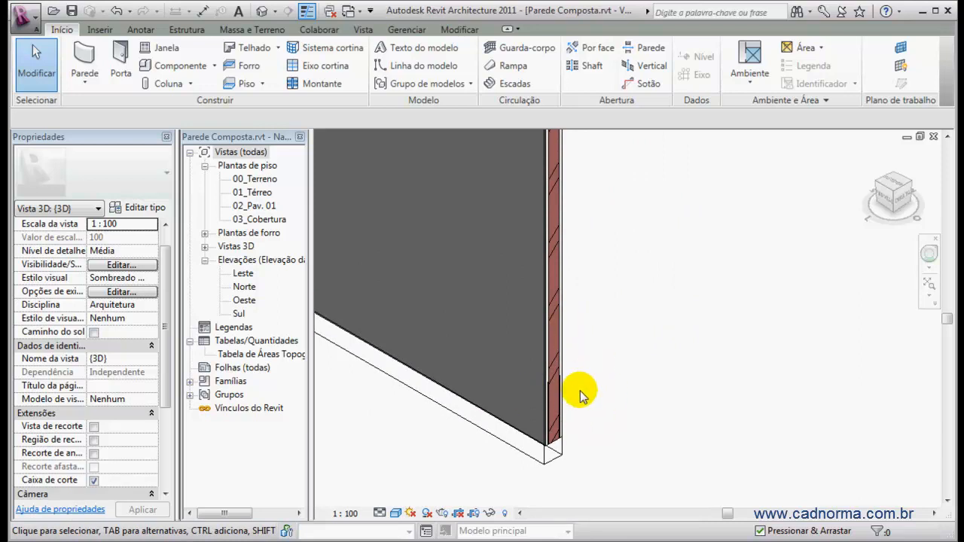
Start a new wall and open the layer assembly of its waterproofed type for editing
{"action": "key", "text": "w"}
{"action": "key", "text": "a"}
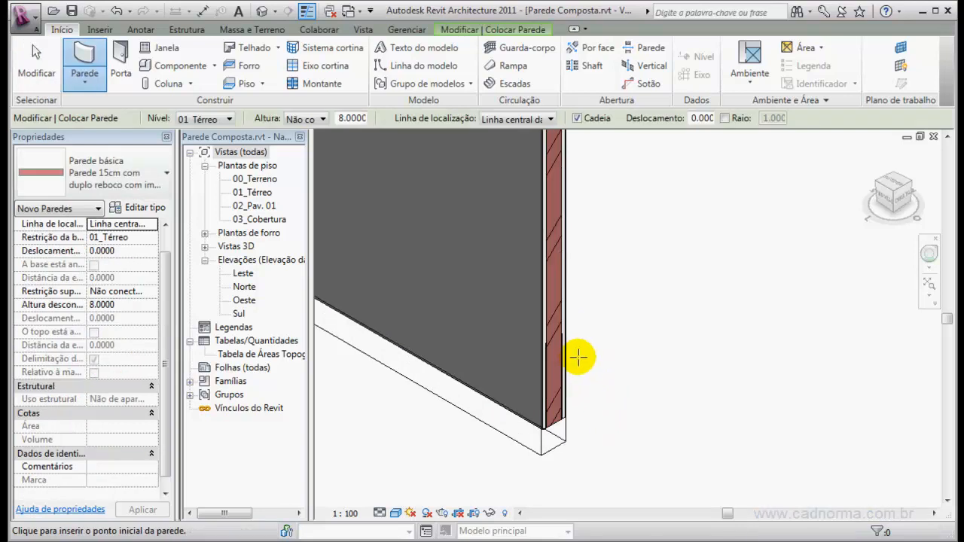
{"action": "left_click", "coordinate": [147, 211]}
{"action": "left_click", "coordinate": [698, 191]}
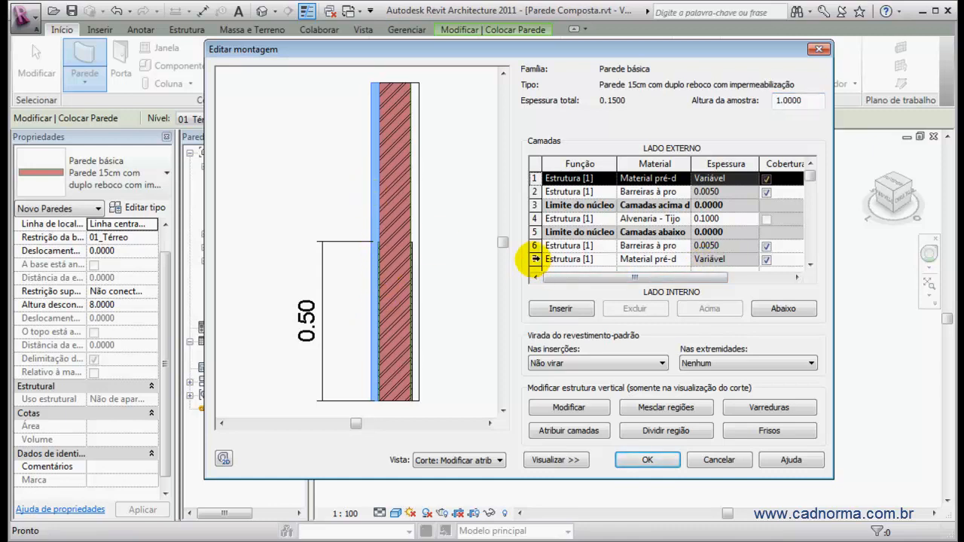
Highlight plaster layers 1 and 7 and waterproofing layers 2 and 6 in turn to compare their regions in the section preview
{"action": "left_click", "coordinate": [534, 259]}
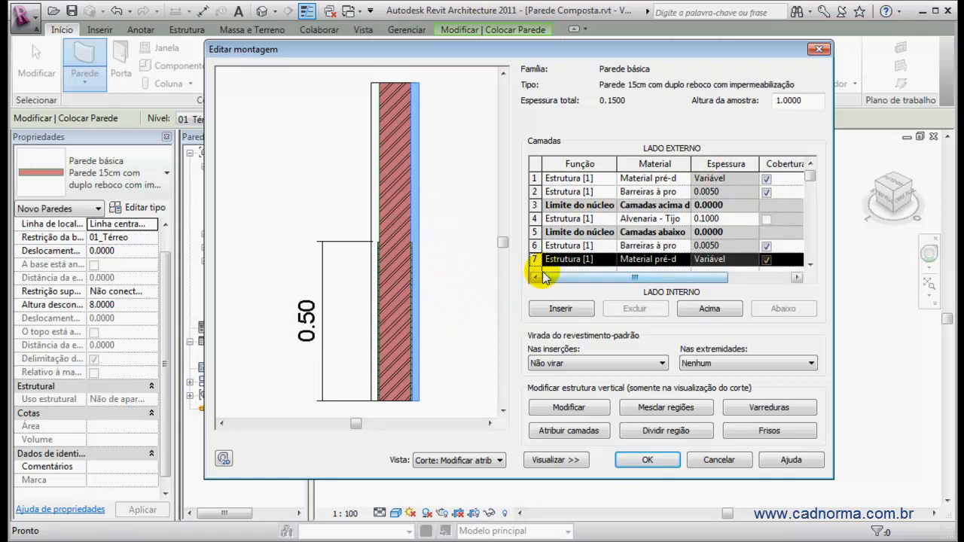
{"action": "left_click", "coordinate": [534, 191]}
{"action": "left_click", "coordinate": [534, 178]}
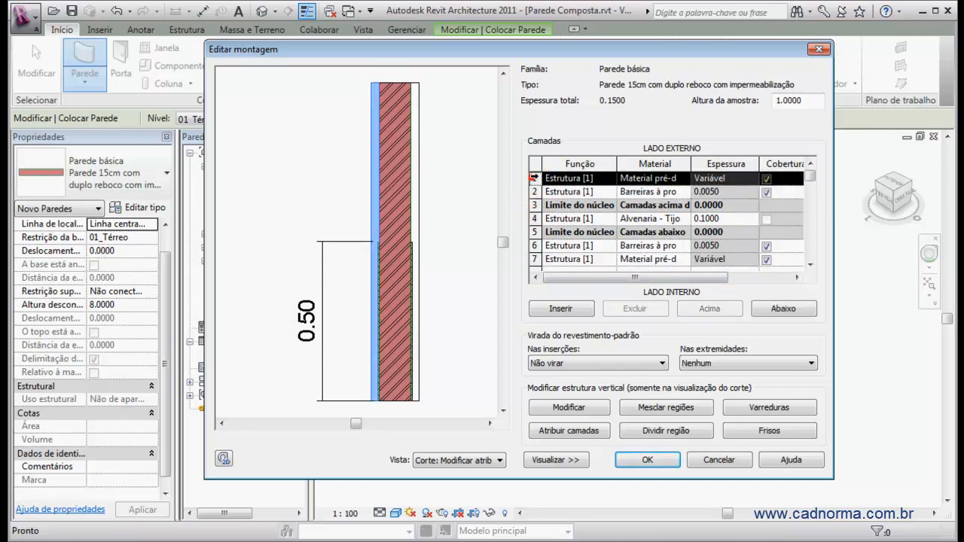
{"action": "left_click", "coordinate": [534, 192]}
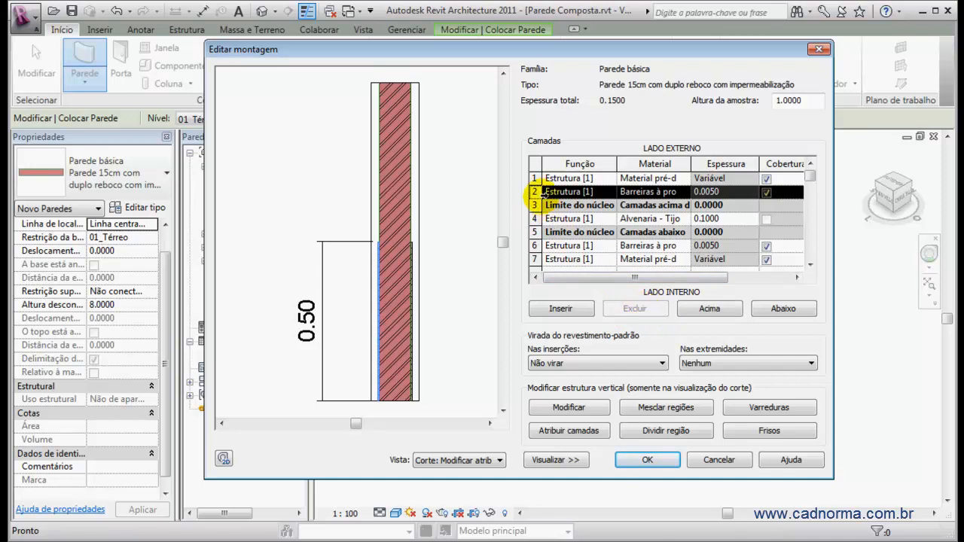
{"action": "left_click", "coordinate": [533, 179]}
{"action": "left_click", "coordinate": [537, 192]}
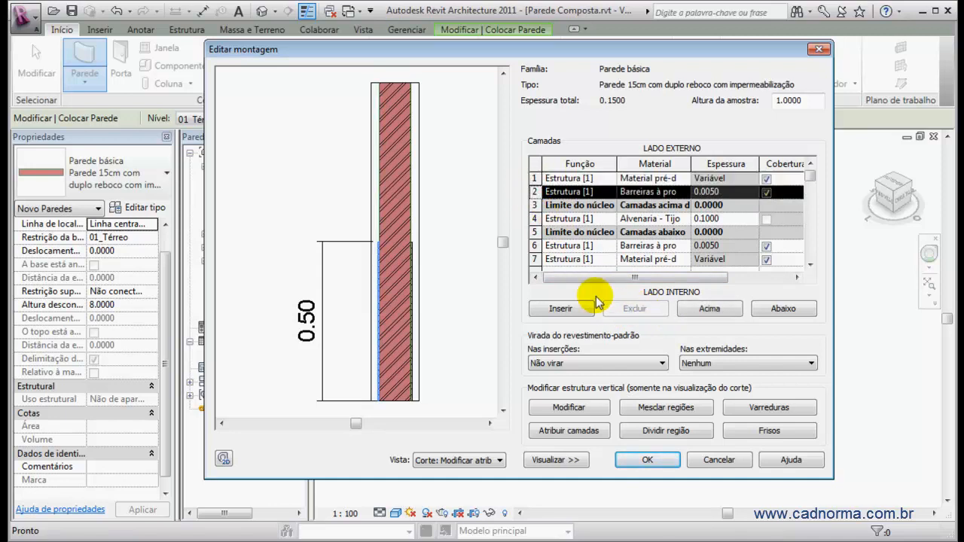
{"action": "left_click", "coordinate": [534, 245]}
{"action": "left_click", "coordinate": [535, 258]}
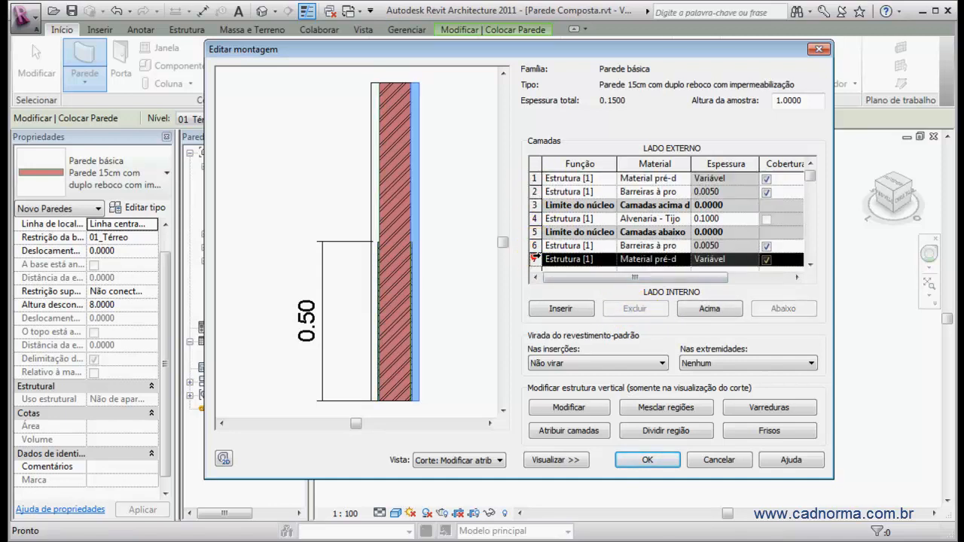
{"action": "left_click", "coordinate": [537, 246]}
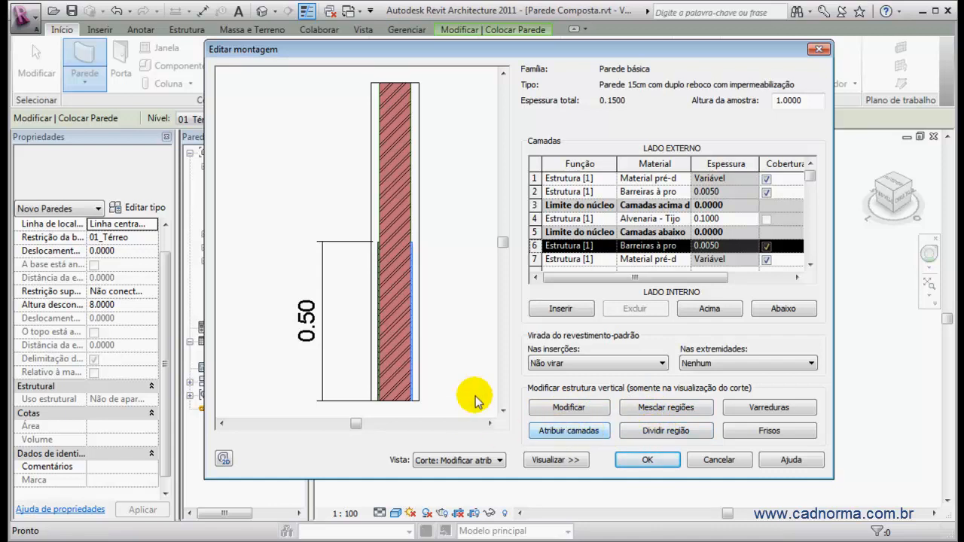
{"action": "left_click", "coordinate": [568, 406]}
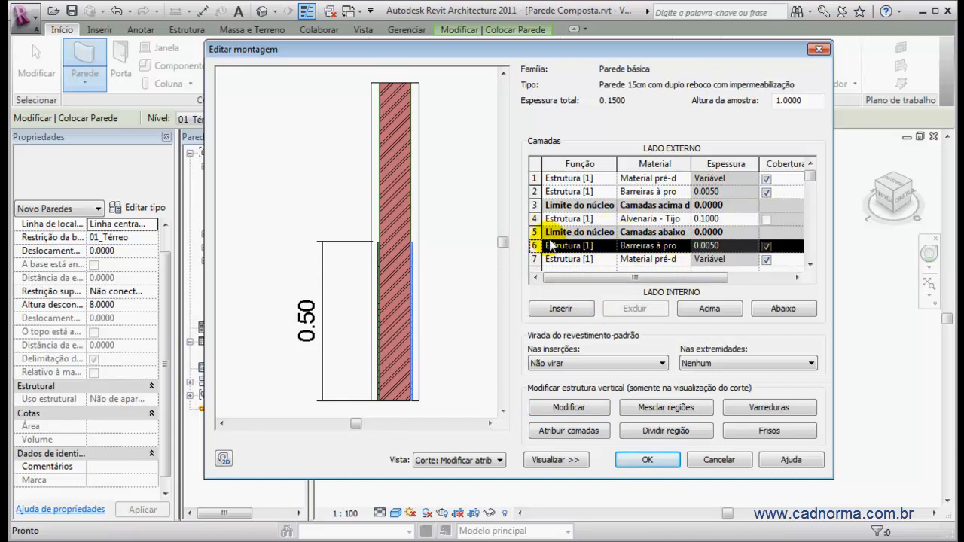
{"action": "left_click", "coordinate": [534, 219]}
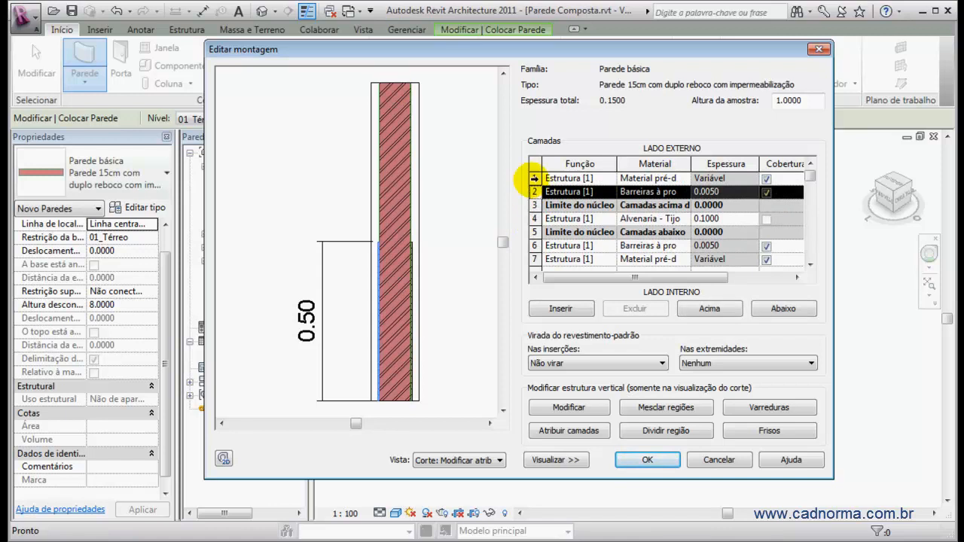
{"action": "left_click", "coordinate": [534, 179]}
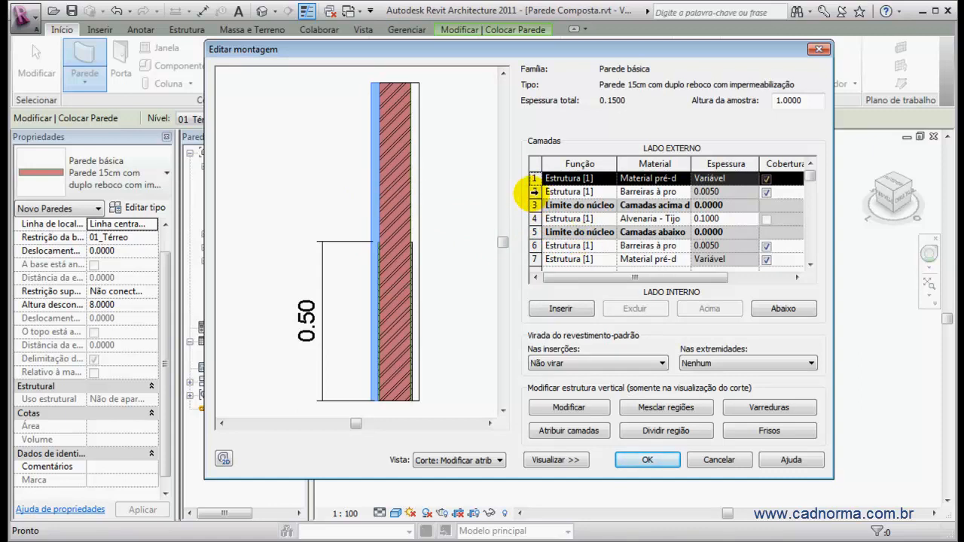
Assign waterproofing layer 2 to the exterior plaster region in the section preview
{"action": "left_click", "coordinate": [534, 193]}
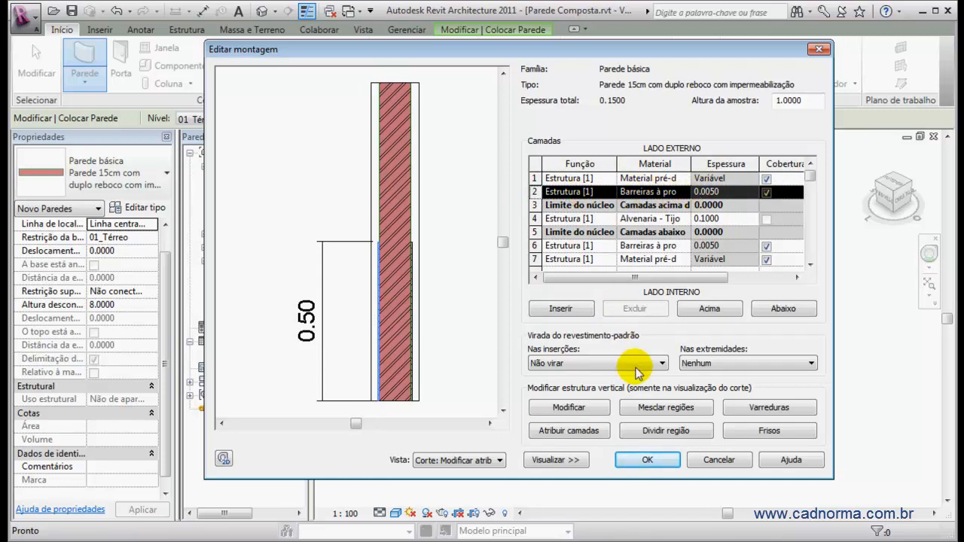
{"action": "left_click", "coordinate": [577, 431]}
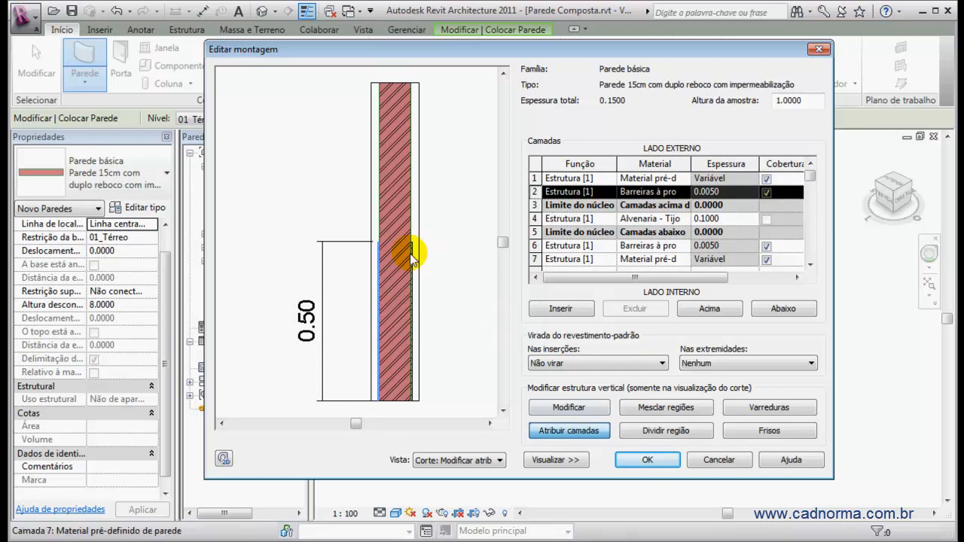
{"action": "left_click", "coordinate": [375, 222]}
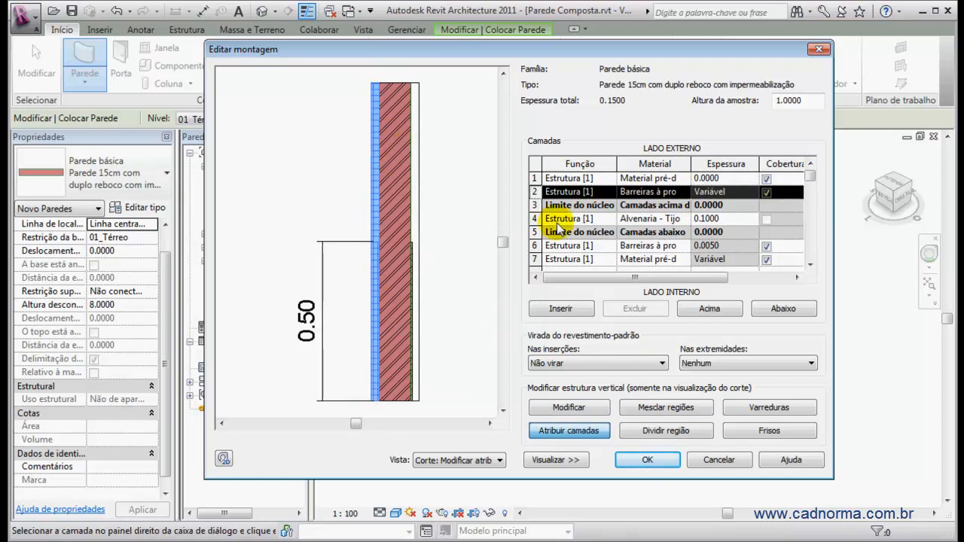